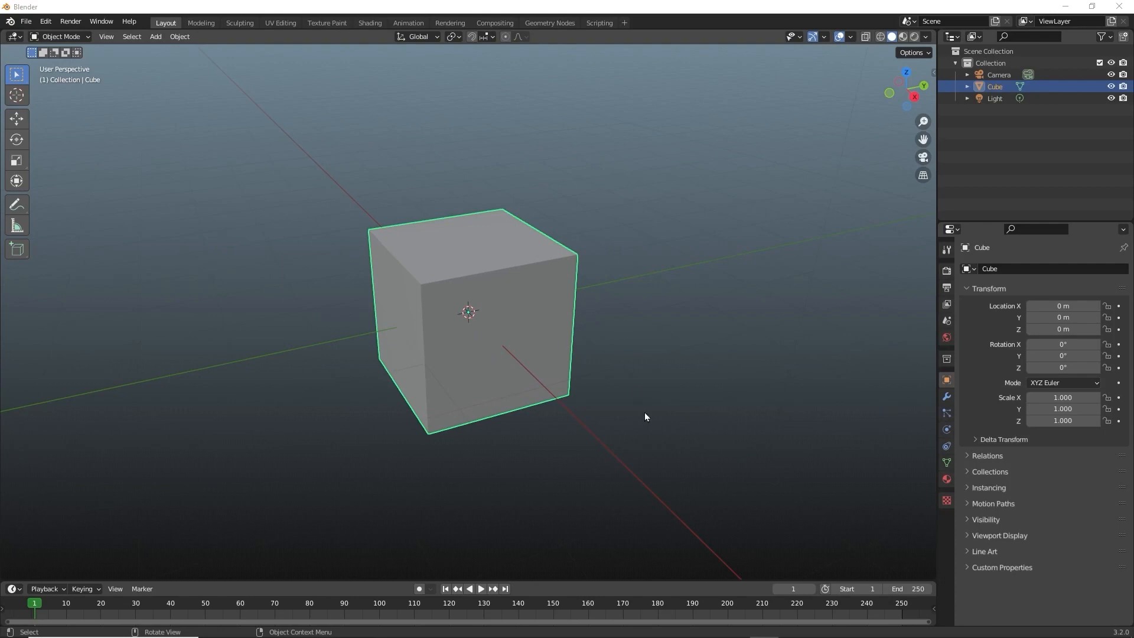
Enter Edit Mode on the default cube and deselect its whole mesh
middle_click_drag(644, 417, 624, 387)
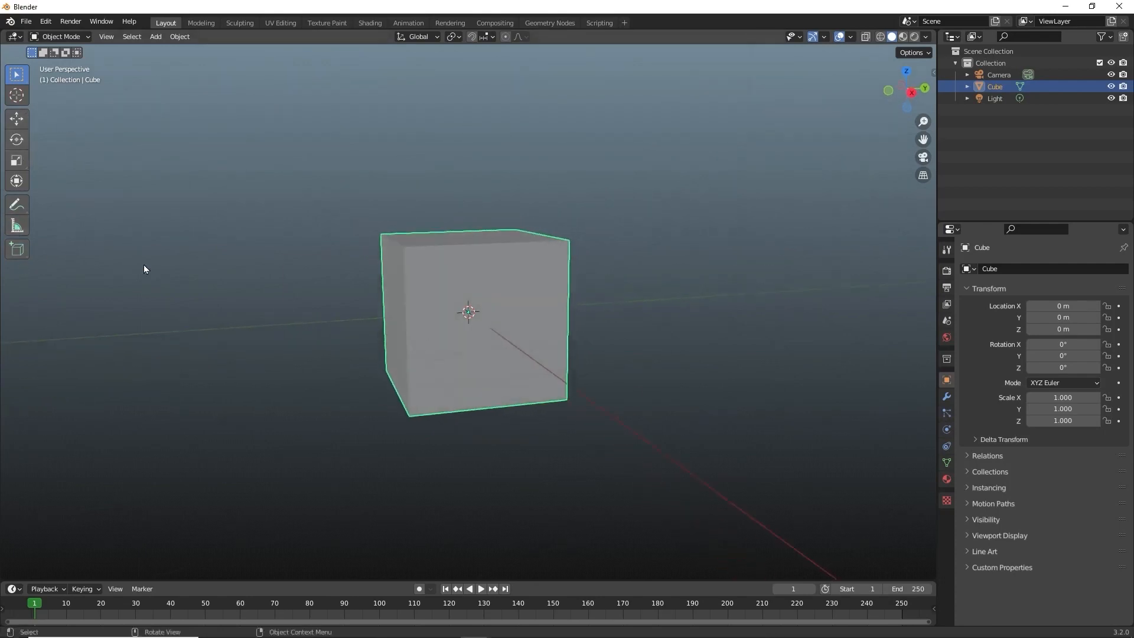
left_click(65, 38)
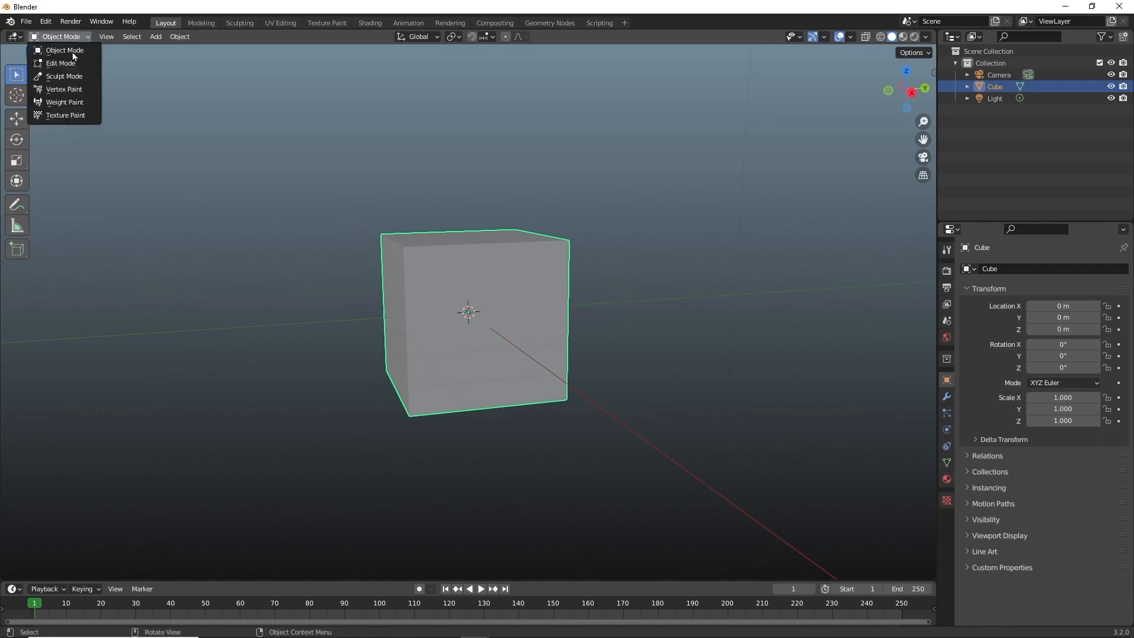
left_click(65, 63)
key("Tab")
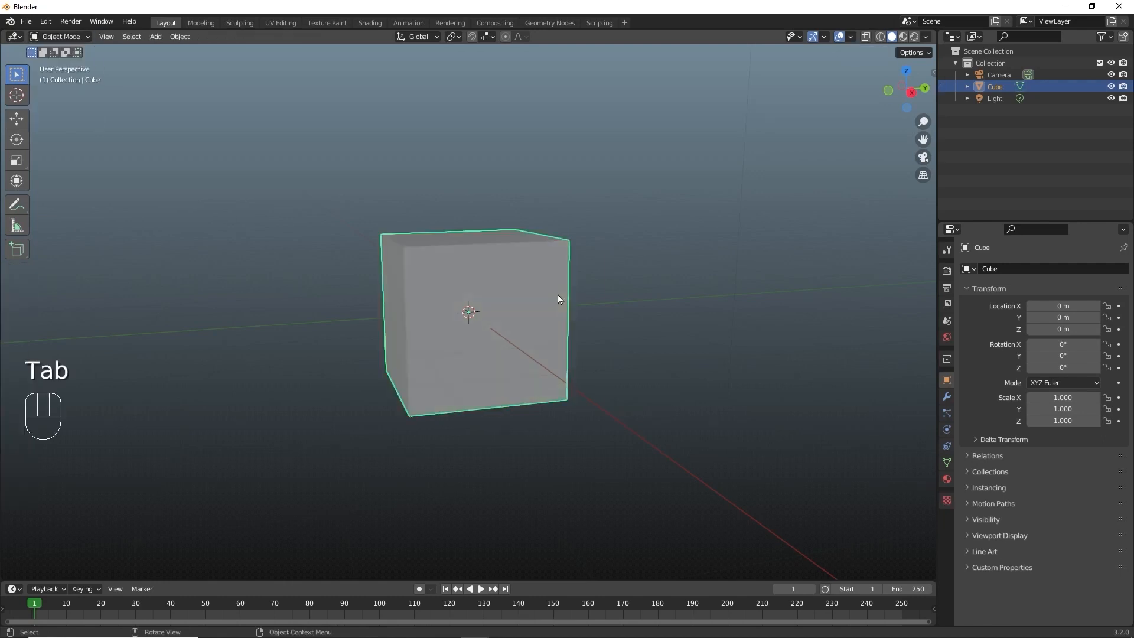
key("Tab")
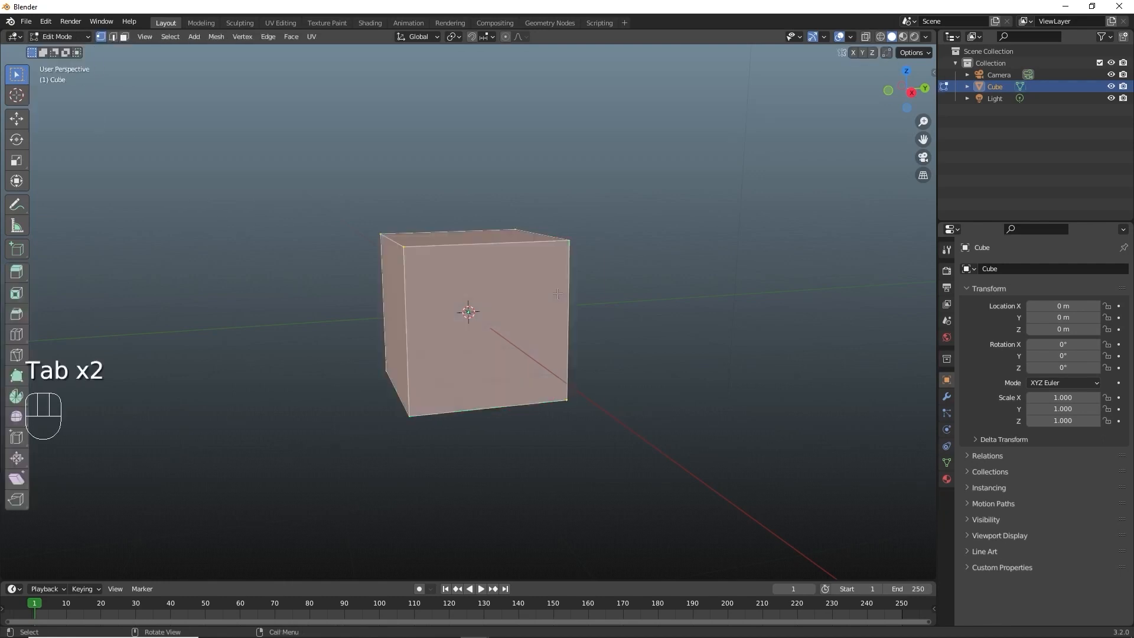
left_click(641, 245)
Try out vertex, edge and face selection in turn, picking a corner and the cube's side and top faces
middle_click_drag(457, 241, 458, 260)
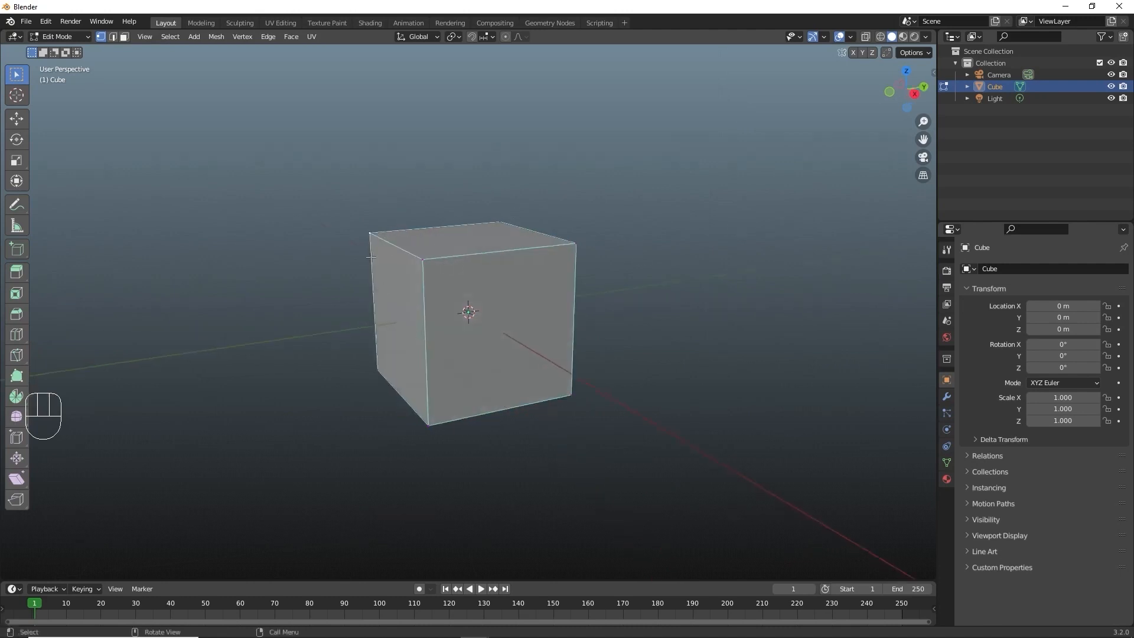
left_click(403, 250)
key("2")
key("3")
left_click(392, 347)
left_click(455, 235)
left_click(420, 353)
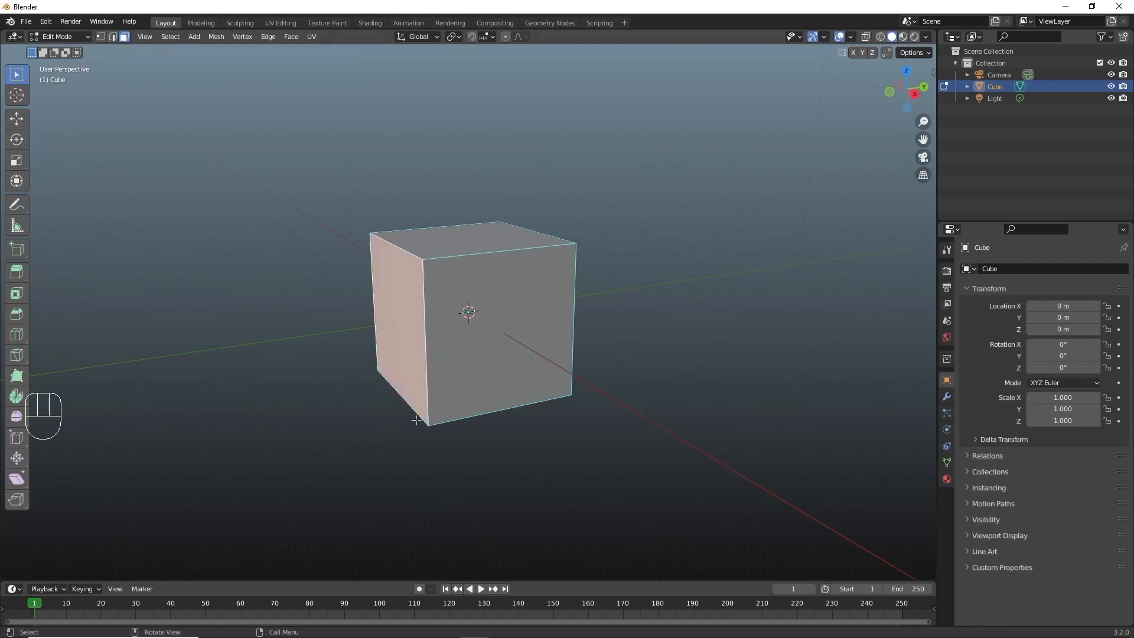
Try moving corner vertices of the cube's side face along the Y axis in vertex selection, and undo the move
key("1")
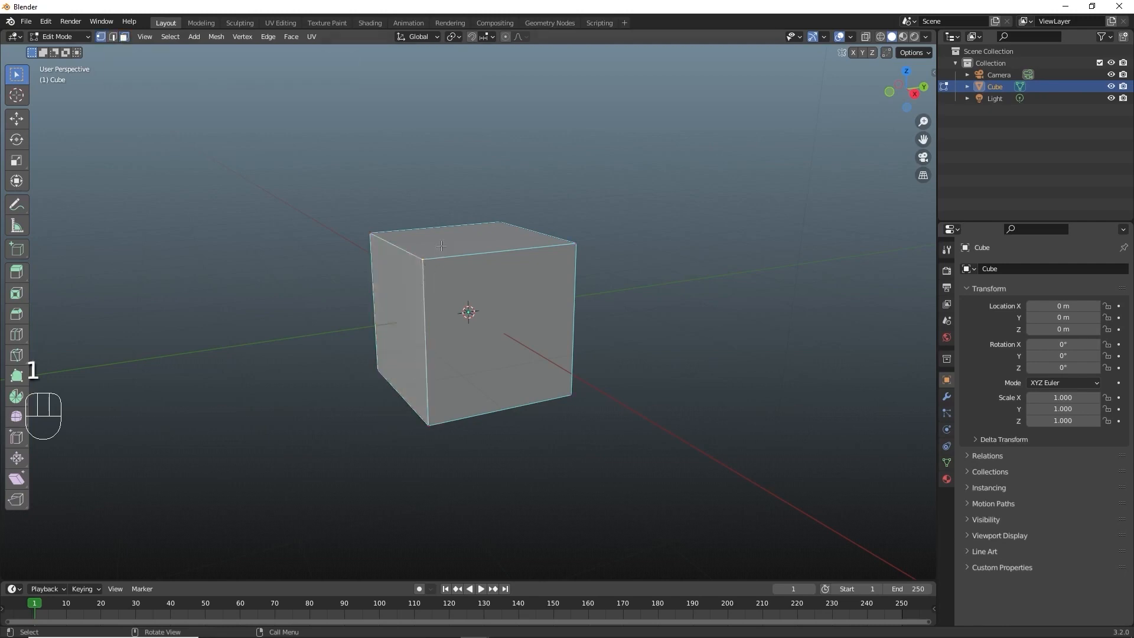
key("shift")
left_click(389, 393, "shift")
key("g")
key("x")
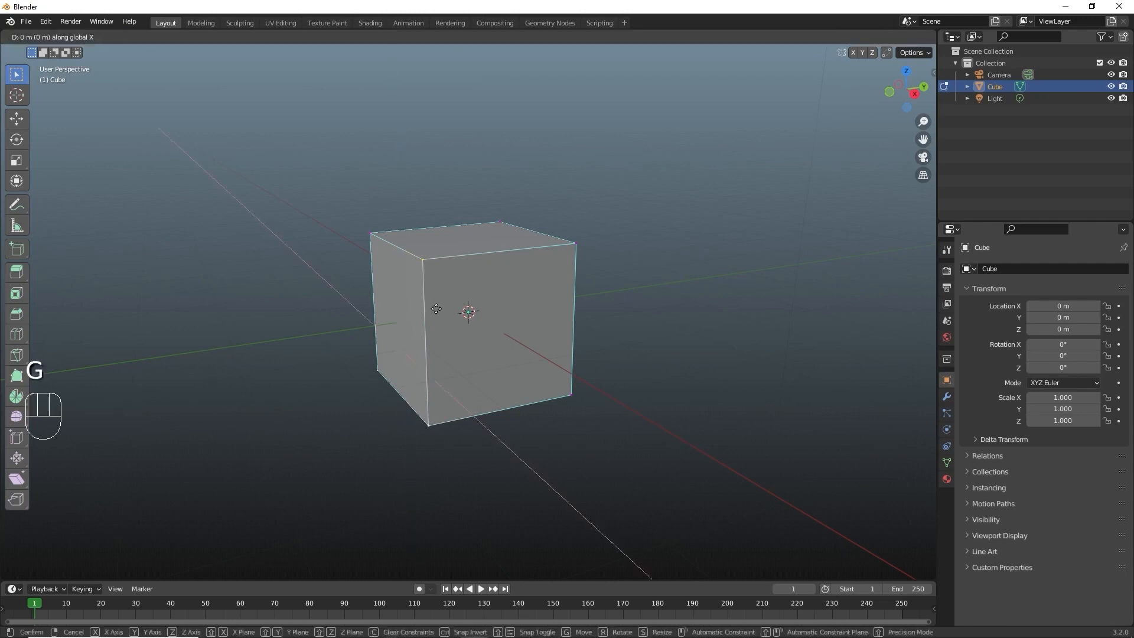
key("y")
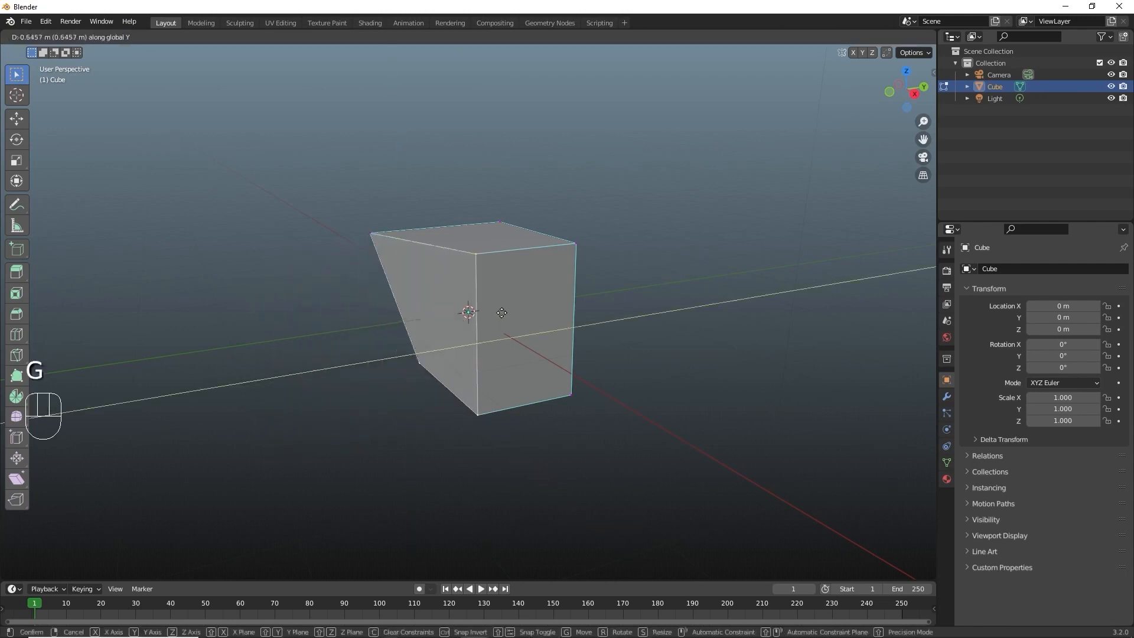
left_click(479, 326)
key("ctrl+z")
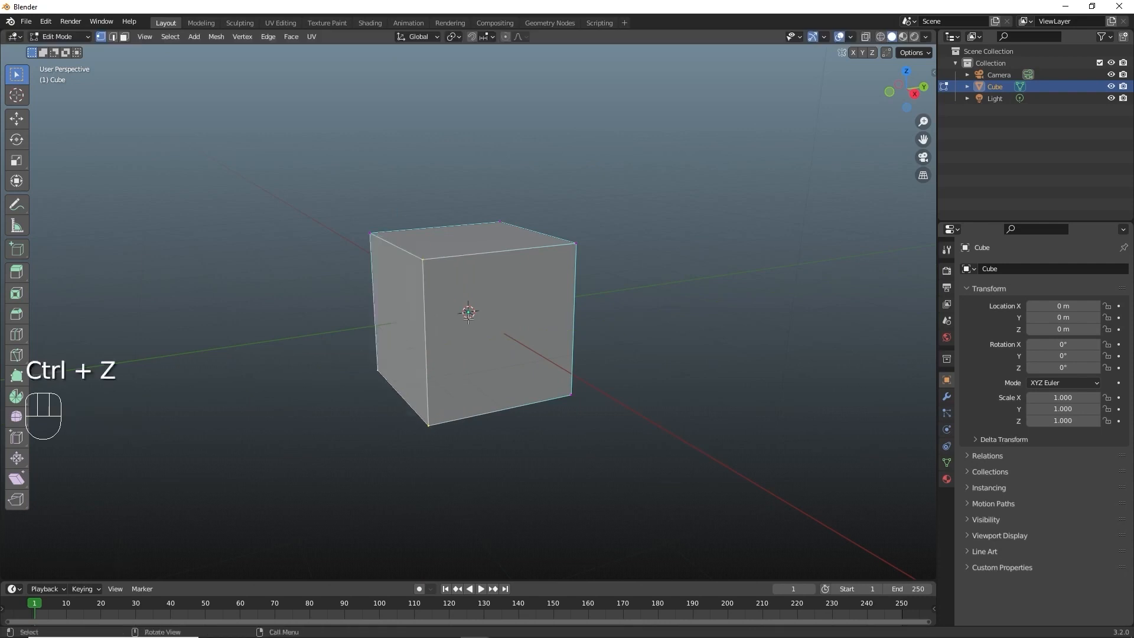
Try moving the front vertical edge and adjoining top edges freely in edge selection, and cancel the move
key("2")
left_click(427, 288)
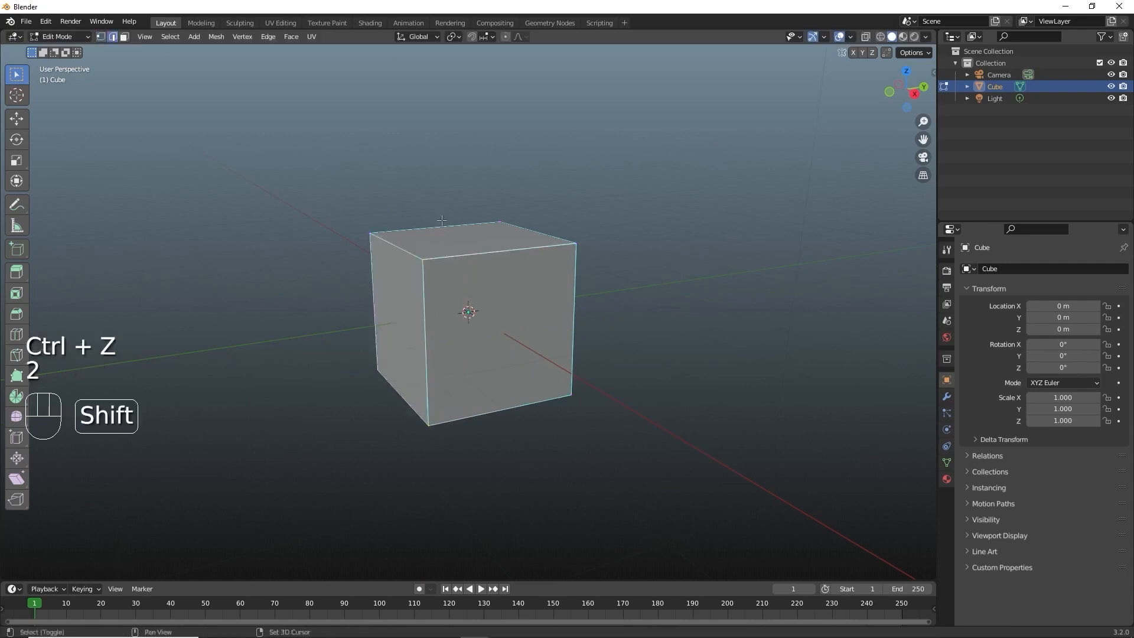
left_click(451, 254, "shift")
left_click(425, 326, "shift")
key("g")
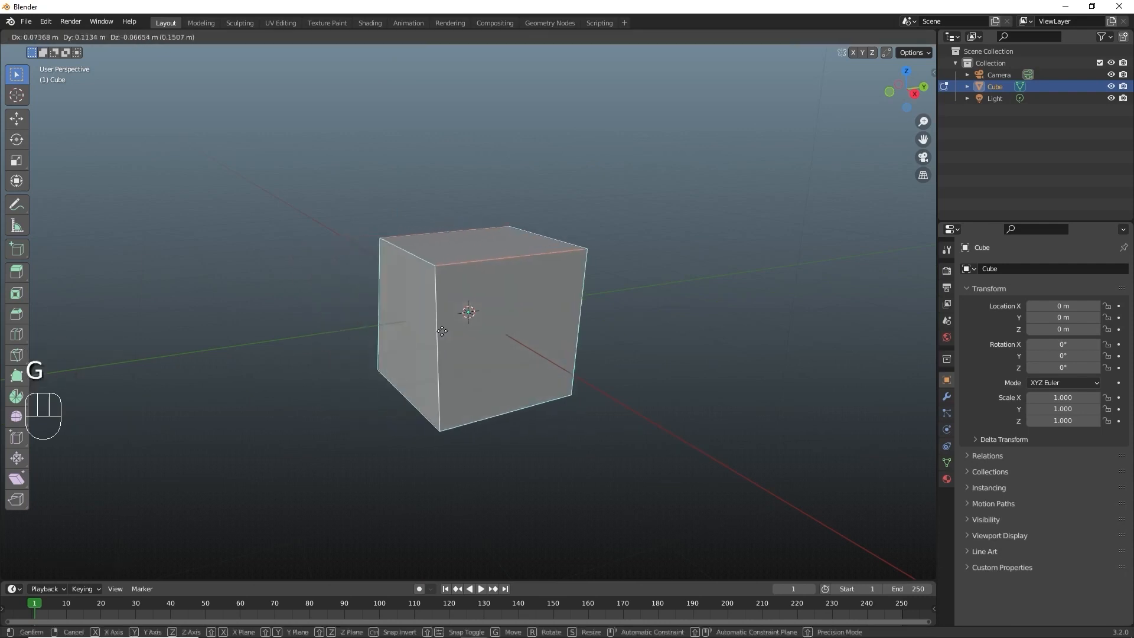
right_click(488, 300)
Try moving the cube's front and top faces along the Z axis in face selection, and cancel the move
key("3")
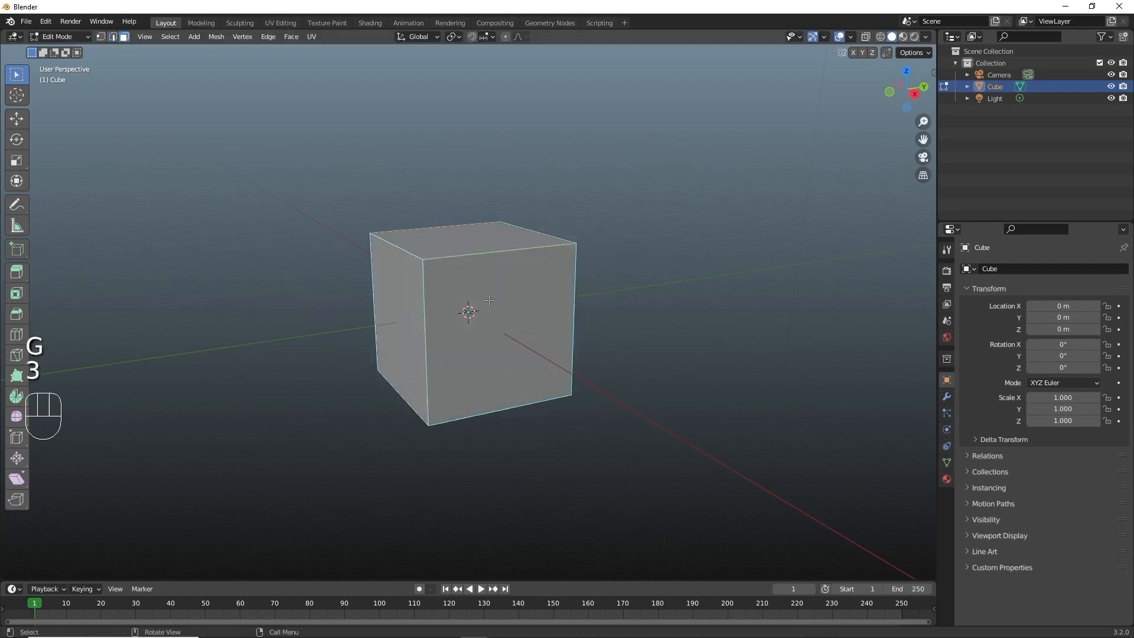
left_click(469, 309)
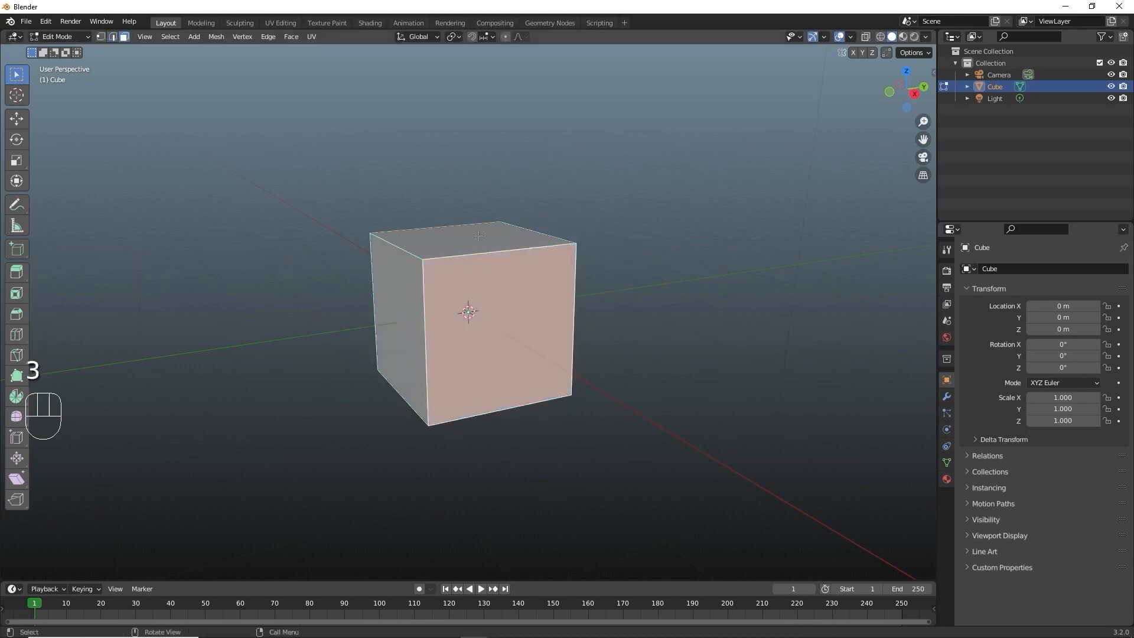
key("g")
middle_click(543, 223)
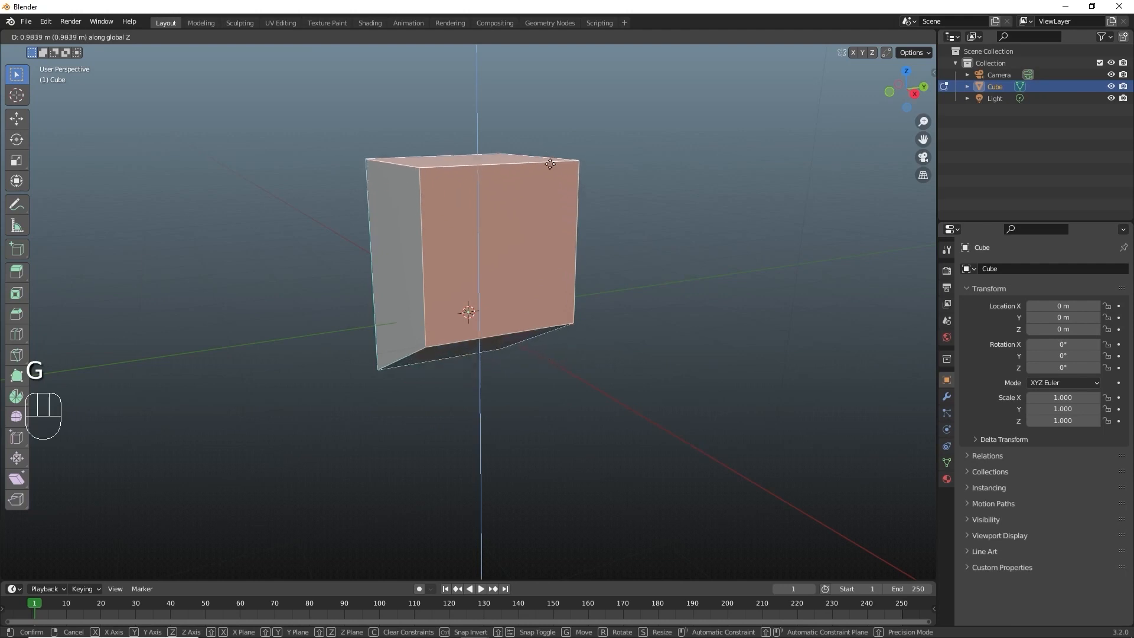
right_click(551, 270)
Toggle to Object Mode and back to Edit Mode, and clear the face selection
middle_click_drag(679, 266, 587, 371)
key("Tab")
scroll(540, 340, "up", 3)
key("Tab")
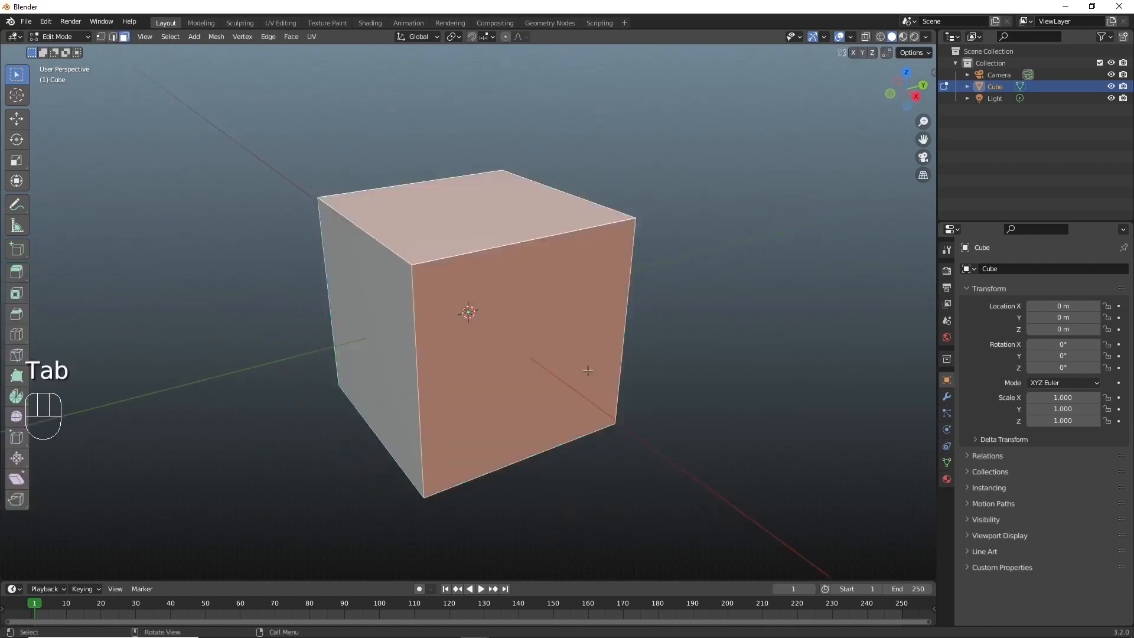
left_click(716, 349)
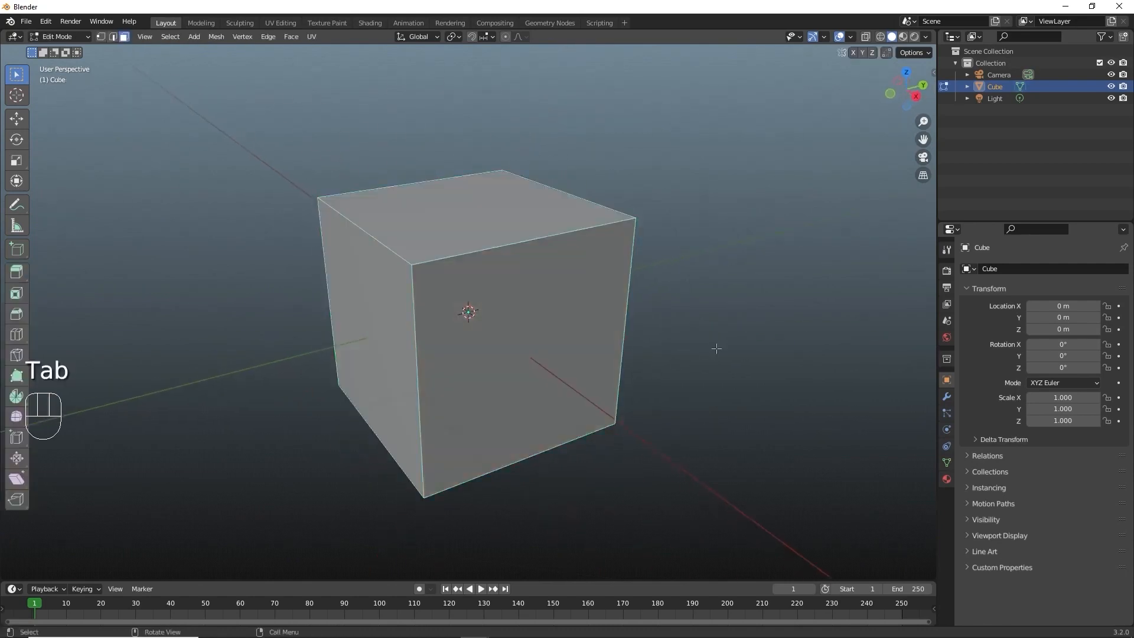
Add one loop cut lengthwise through the cube's top and front faces, splitting it into two halves, and deselect it
left_click(17, 334)
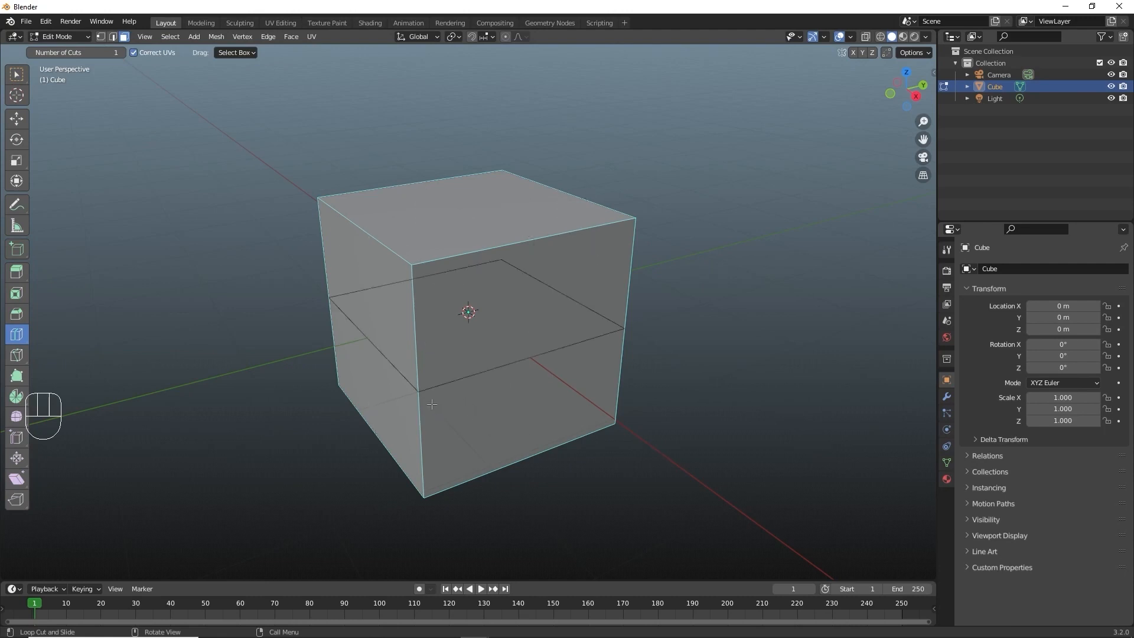
left_click(464, 187)
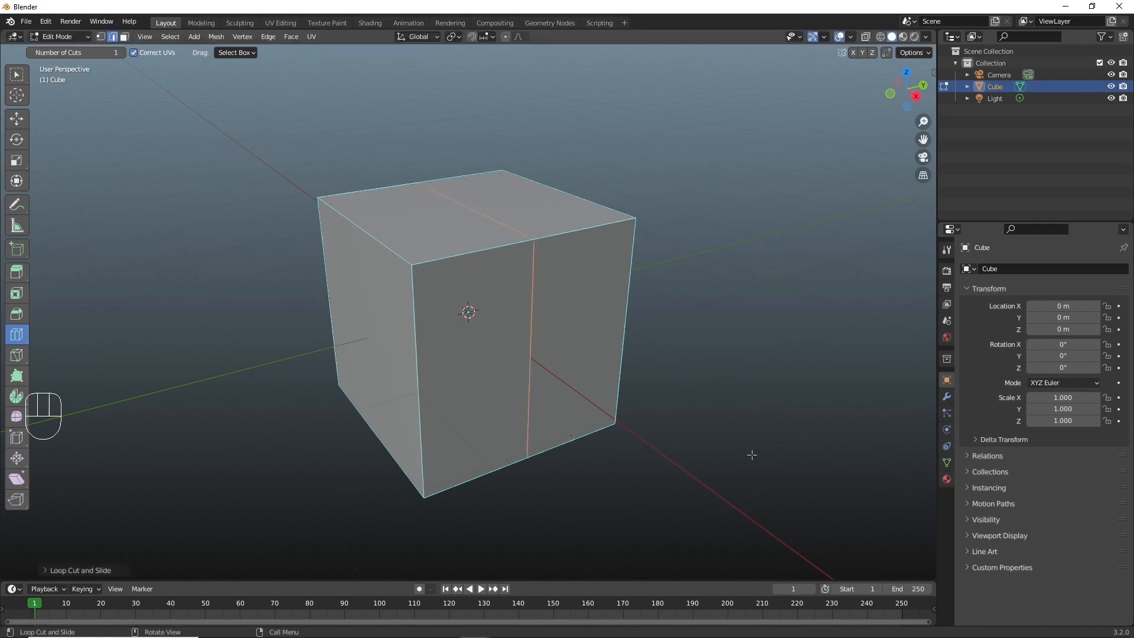
middle_click_drag(766, 414, 686, 428)
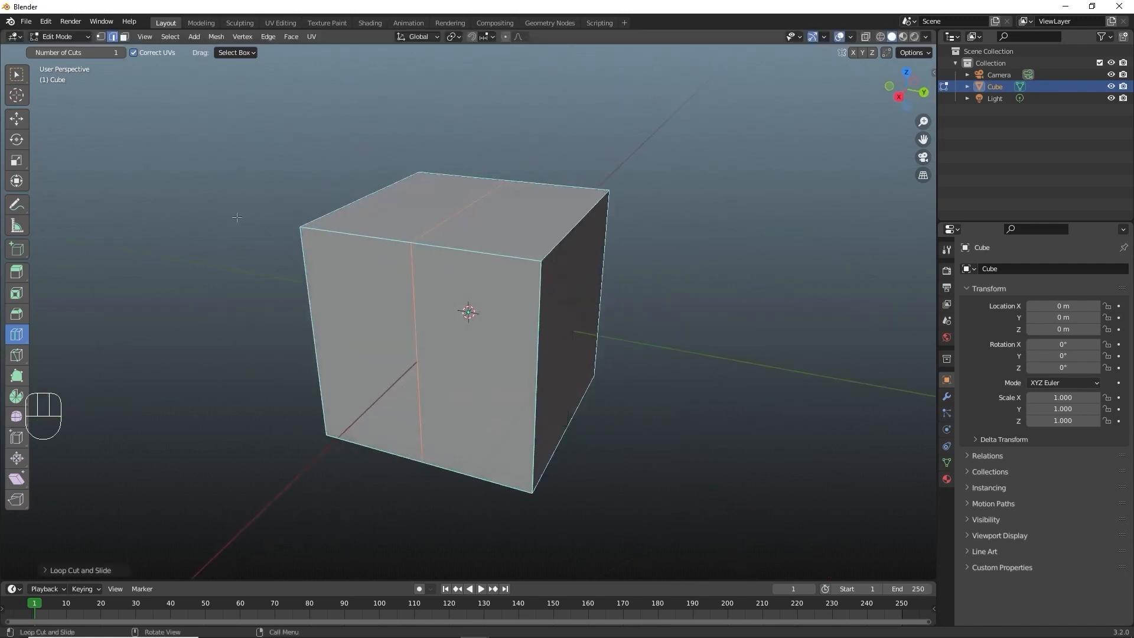
left_click(16, 74)
left_click(157, 273)
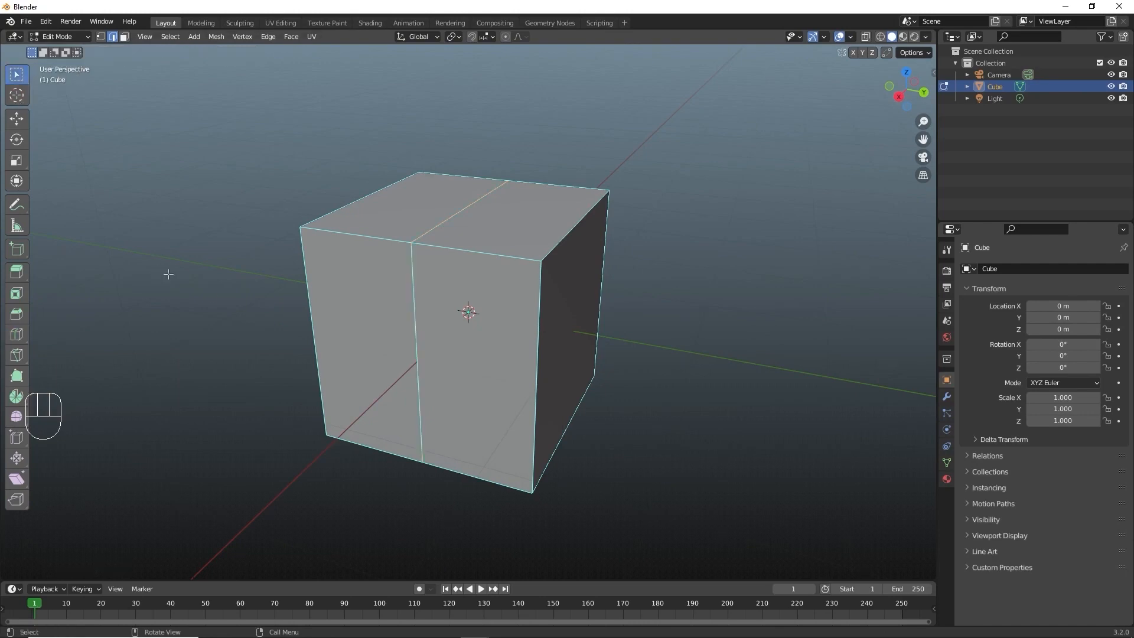
middle_click_drag(156, 273, 343, 284)
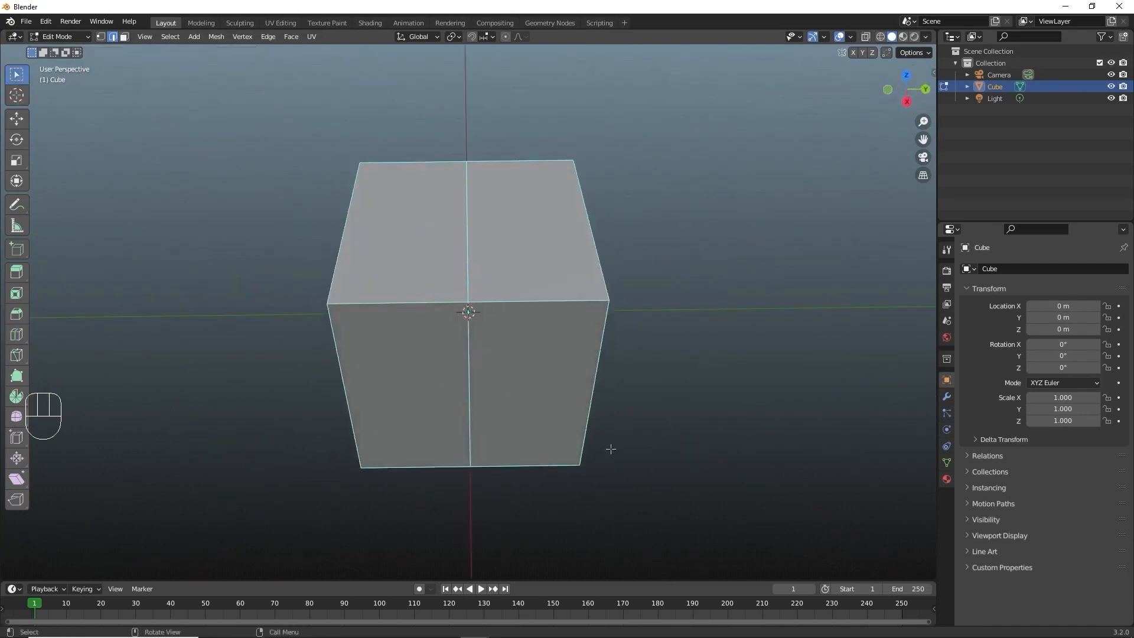
middle_click_drag(611, 449, 411, 400)
Push the negative-Y half of the cube's front face inward along the X axis
key("Tab")
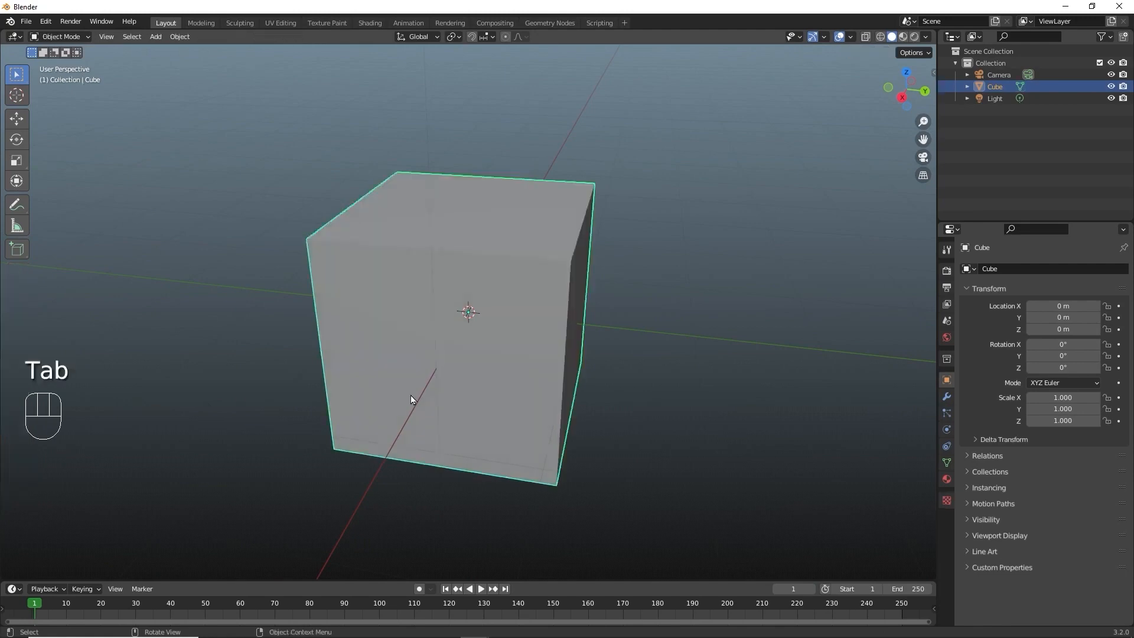
key("Tab")
key("3")
left_click(402, 303)
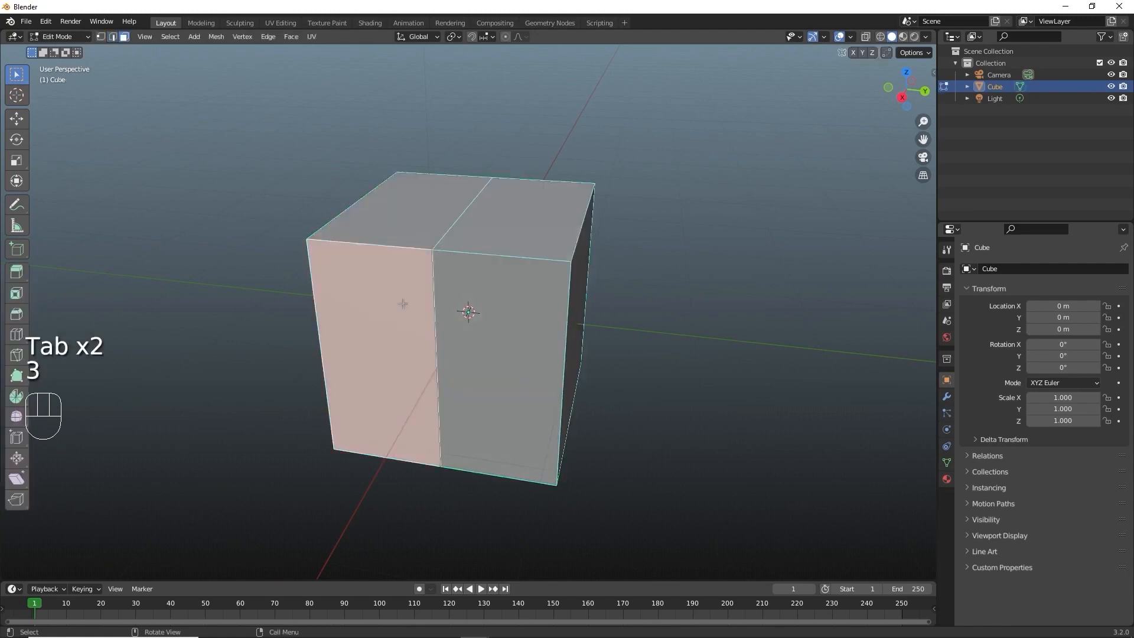
key("g")
key("x")
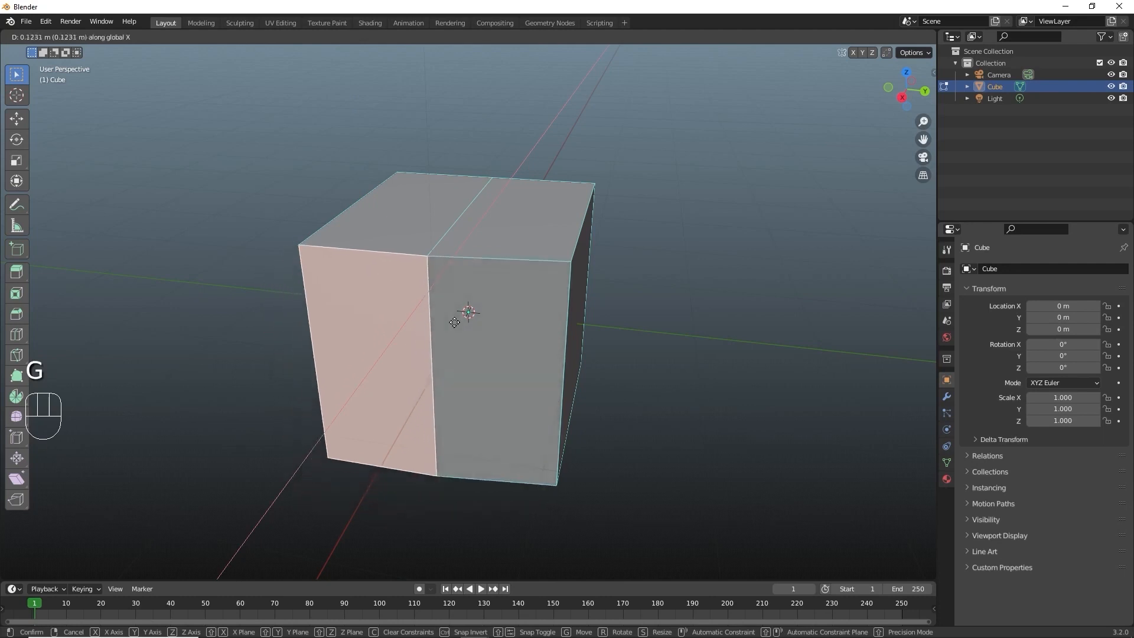
left_click(471, 293)
middle_click_drag(472, 292, 677, 307)
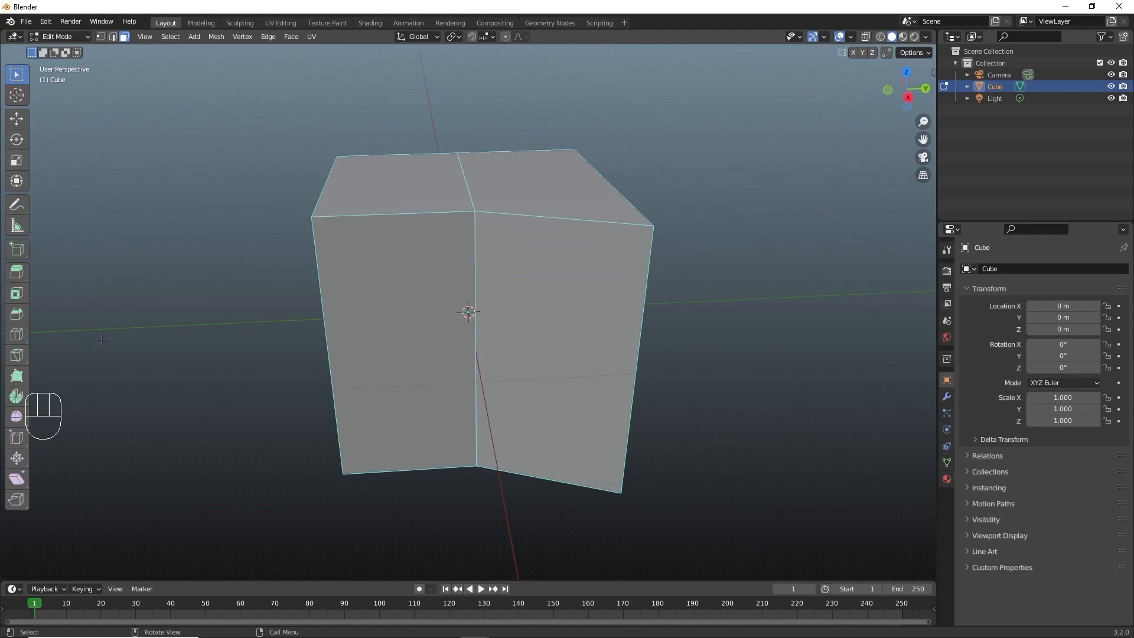
Add a loop cut across the cube's top, crossing the existing one, and slide it towards the back by a factor of 0.477
key("ctrl+r")
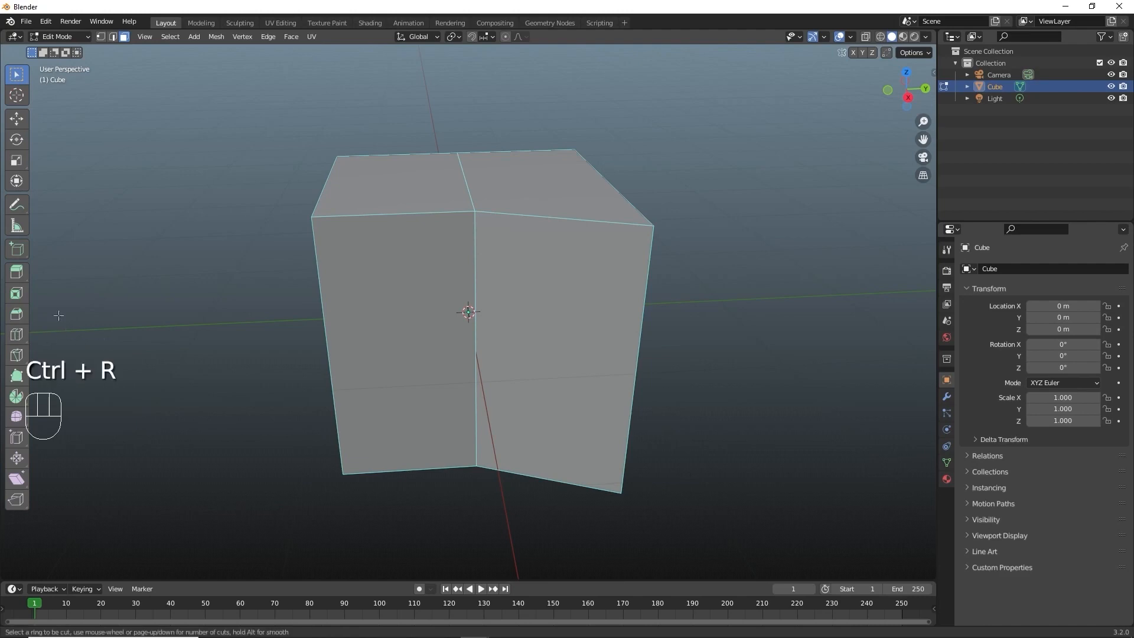
left_click(578, 176)
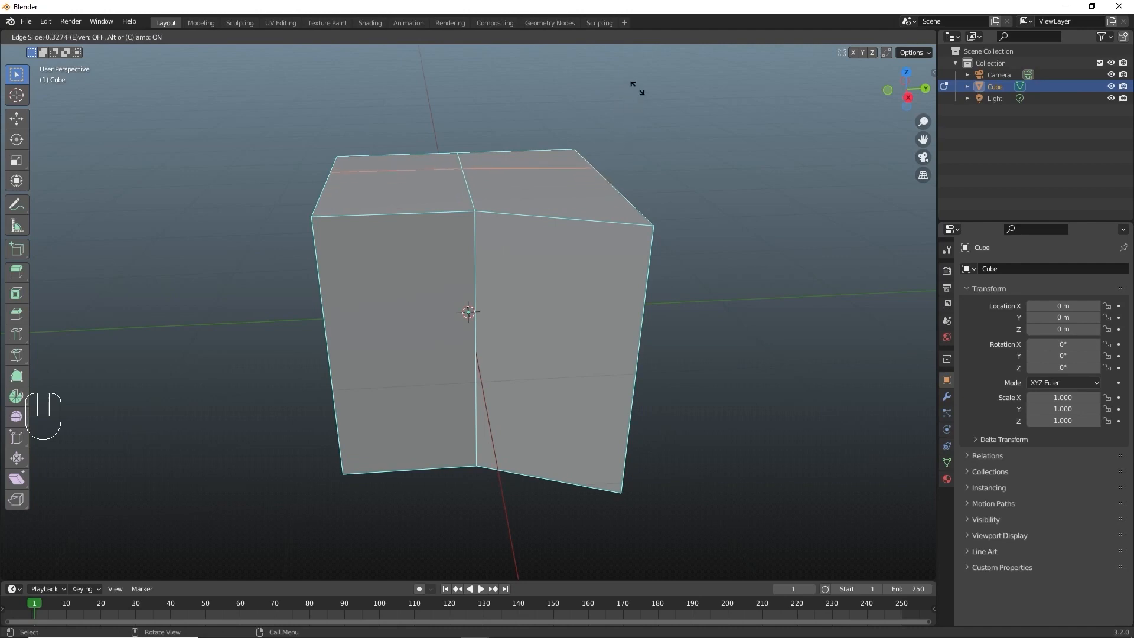
left_click(633, 85)
middle_click_drag(642, 189, 576, 298)
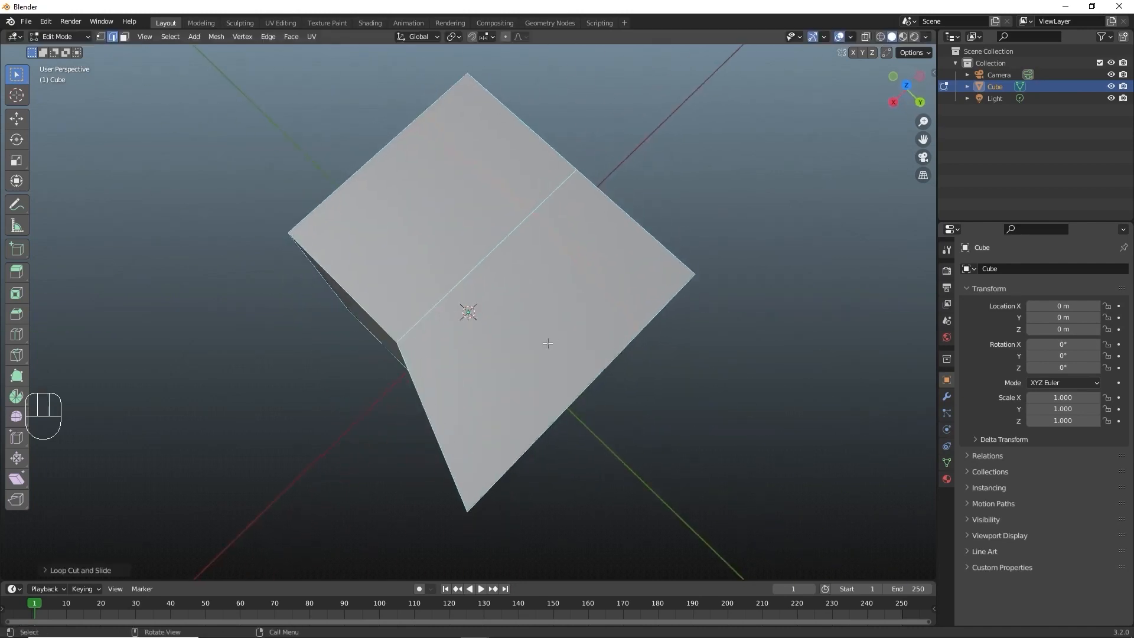
Set the new loop cut's number of cuts to 5
left_click(46, 570)
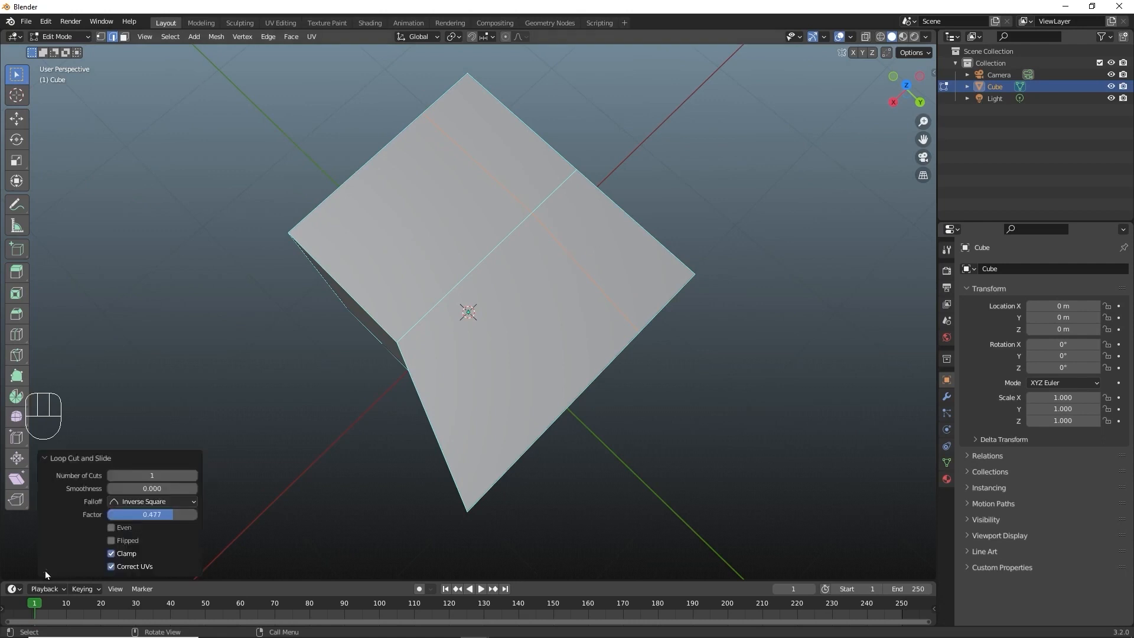
left_click(151, 474)
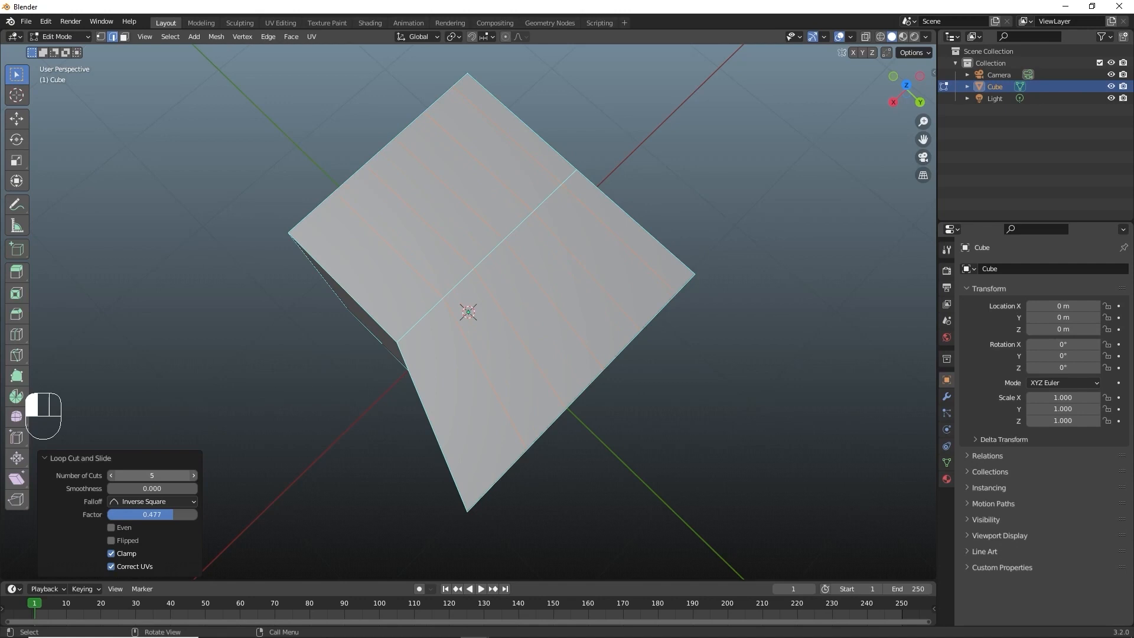
left_click_drag(152, 475, 152, 475)
middle_click_drag(505, 420, 619, 338)
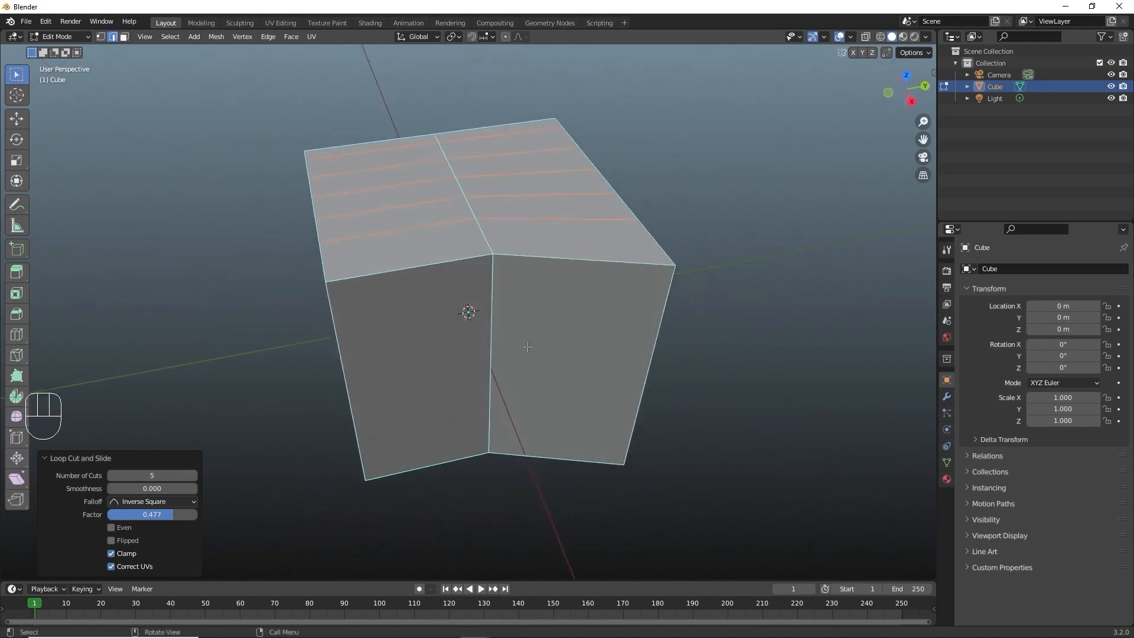
Add a single horizontal loop cut around the cube's sides, slid slightly upward with a factor of 0.096
left_click(480, 380)
key("ctrl")
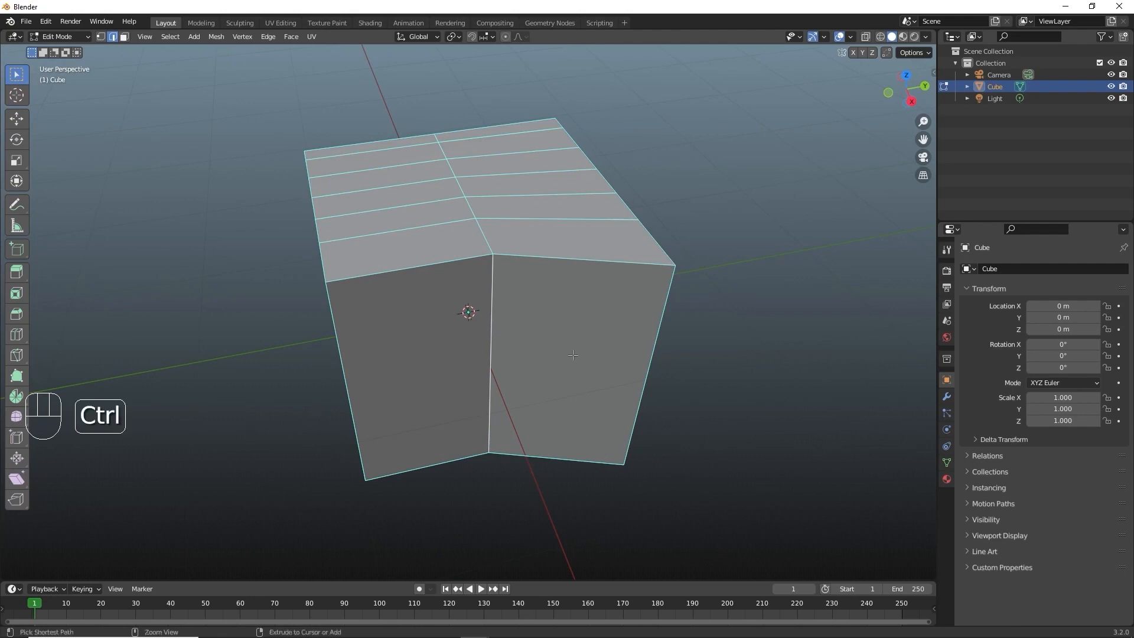
key("ctrl+r")
left_click(491, 355)
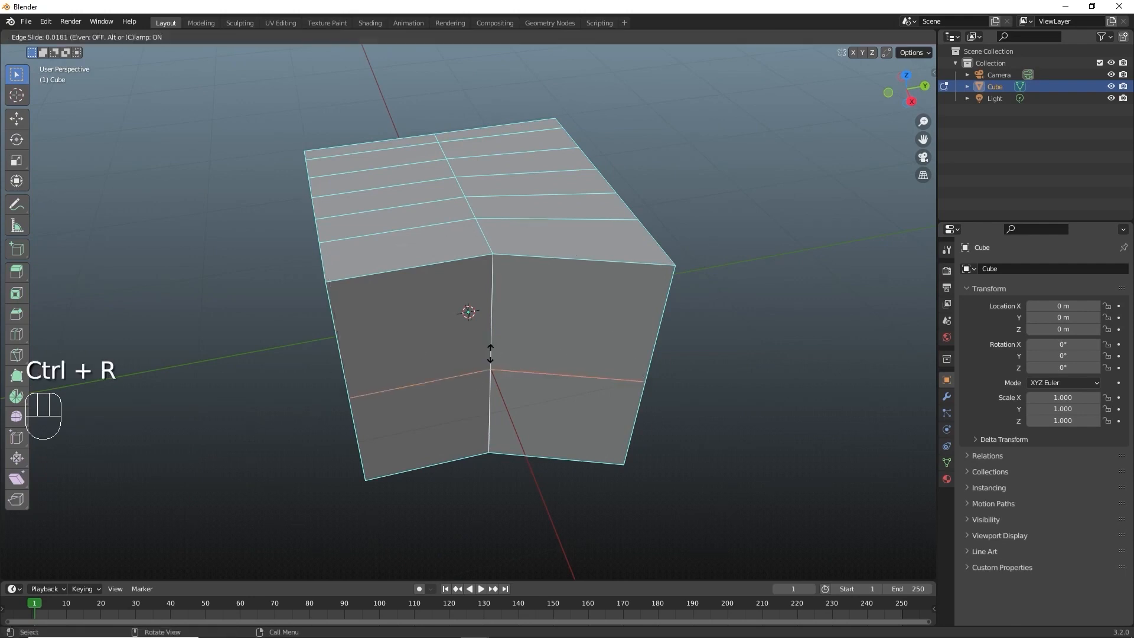
left_click(498, 349)
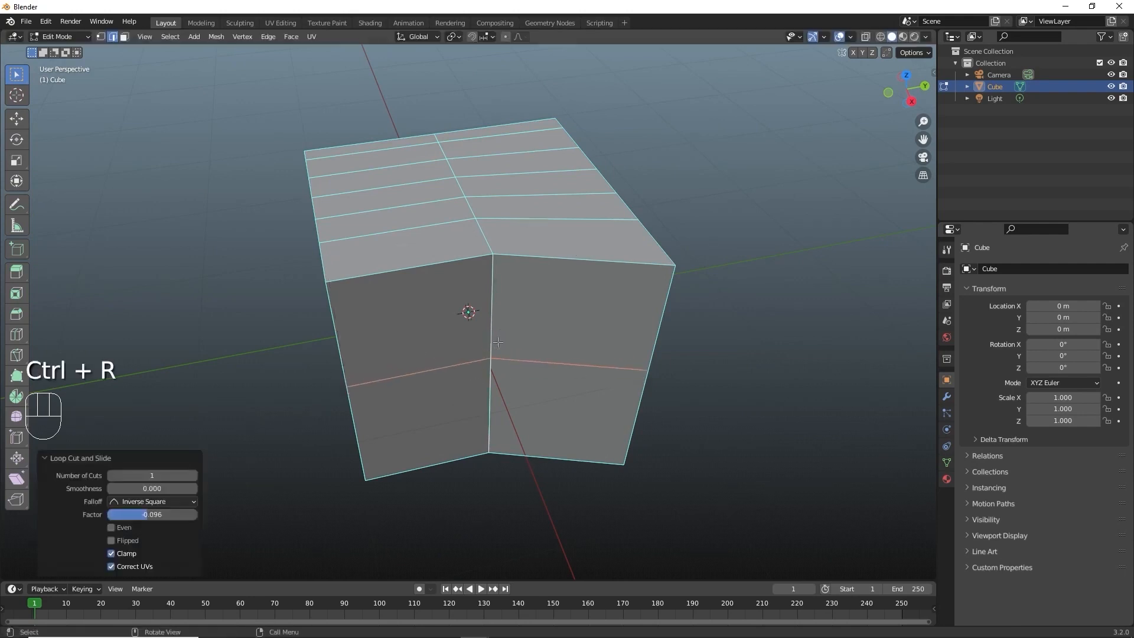
Set the horizontal loop cut's number of cuts to 2 and its smoothness to 0.250, and clear the selection
left_click(196, 475)
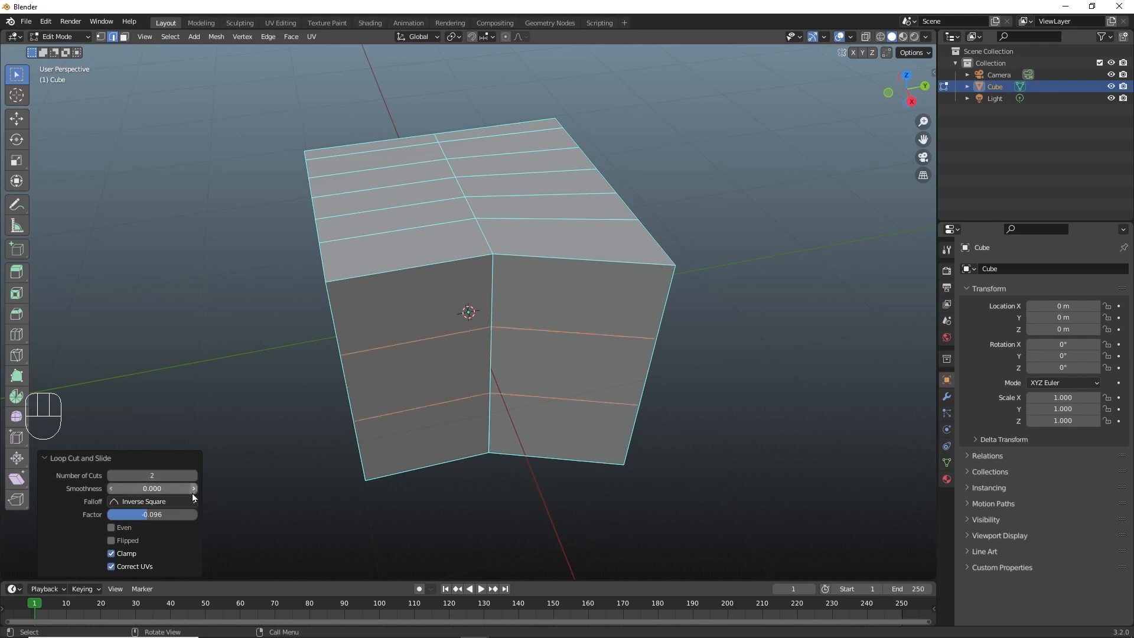
left_click(194, 488)
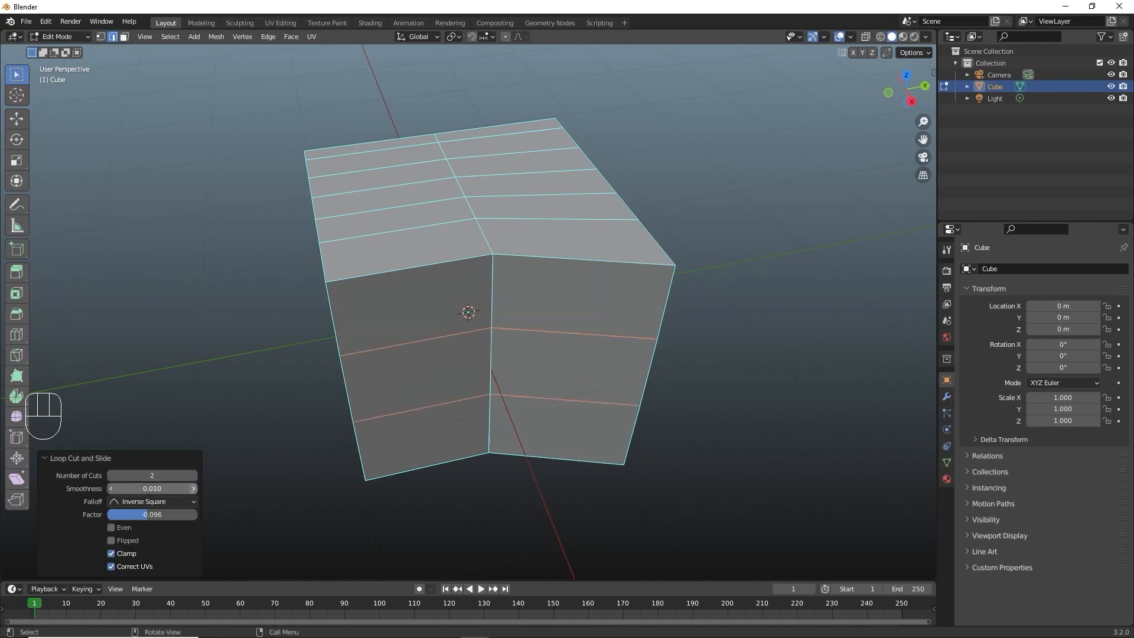
left_click(193, 490)
left_click(193, 490)
left_click(193, 489)
left_click(193, 490)
left_click(193, 490)
left_click(193, 490)
left_click(193, 489)
left_click(193, 489)
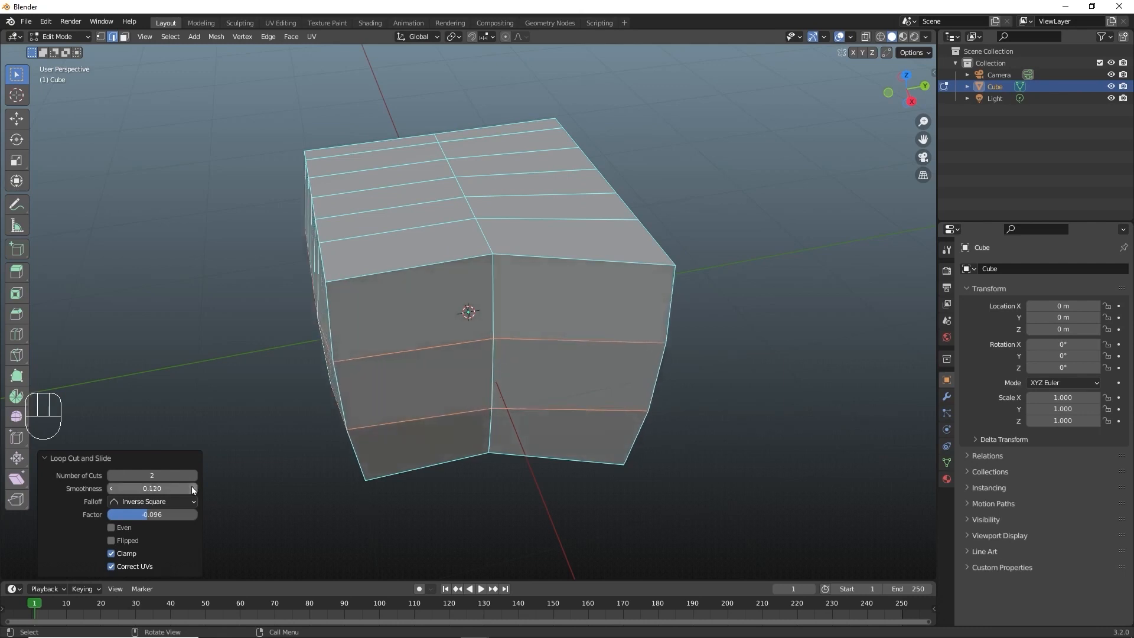
left_click(192, 489)
left_click(192, 490)
left_click(193, 490)
left_click(192, 490)
middle_click_drag(322, 436, 315, 395)
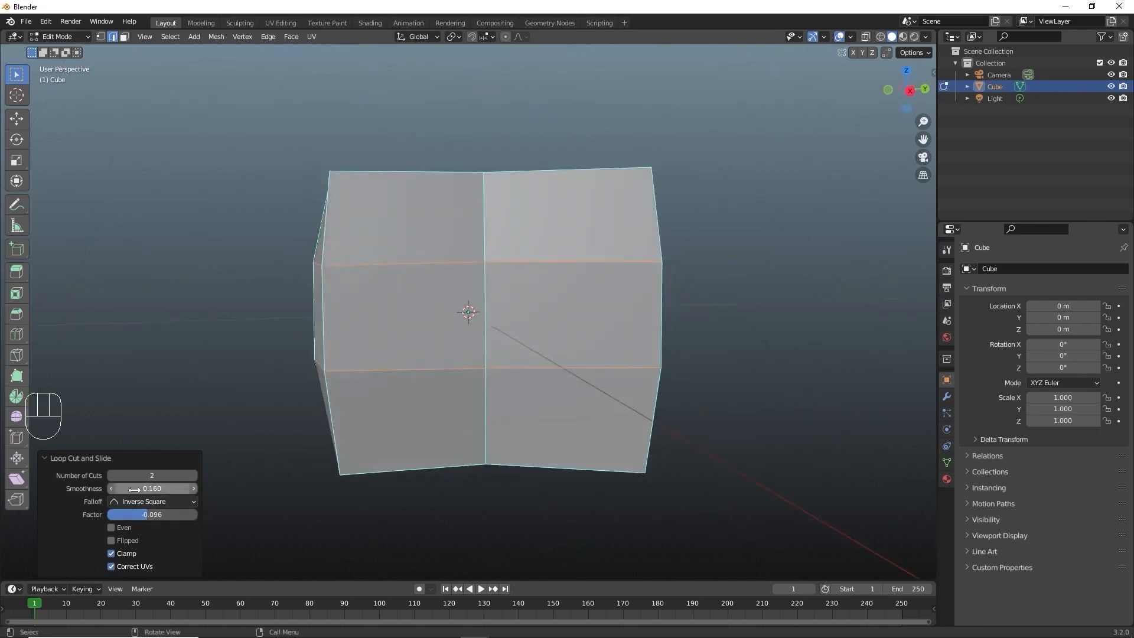
mouse_move(134, 490)
left_mouse_down()
mouse_move(165, 490)
mouse_move(77, 490)
mouse_move(133, 489)
left_mouse_up()
middle_click_drag(349, 350, 339, 387)
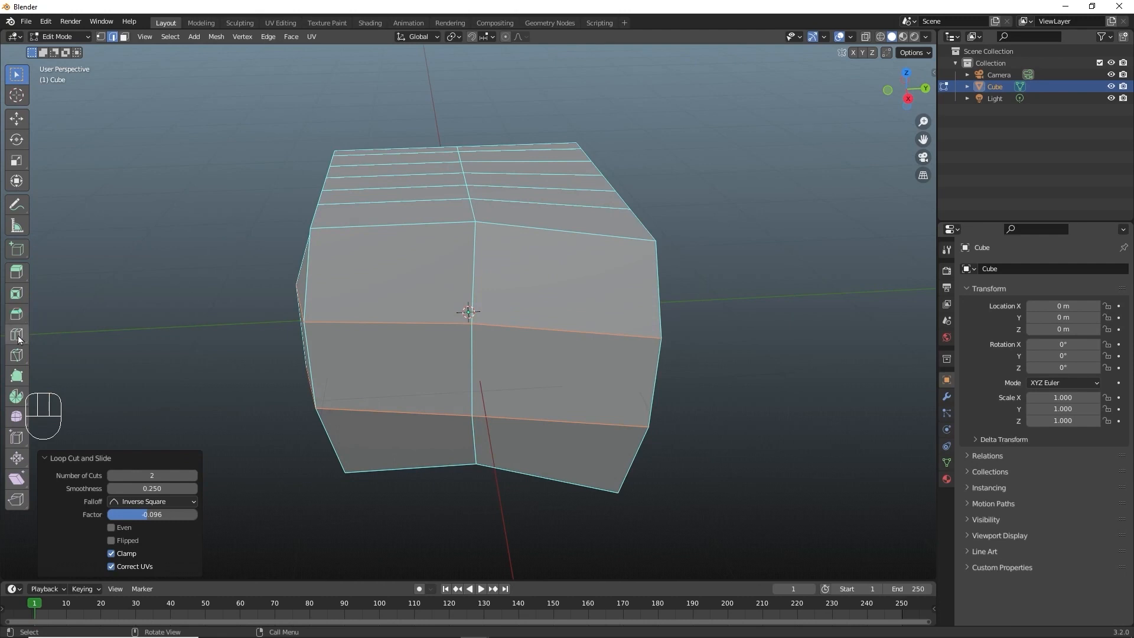
left_click(117, 259)
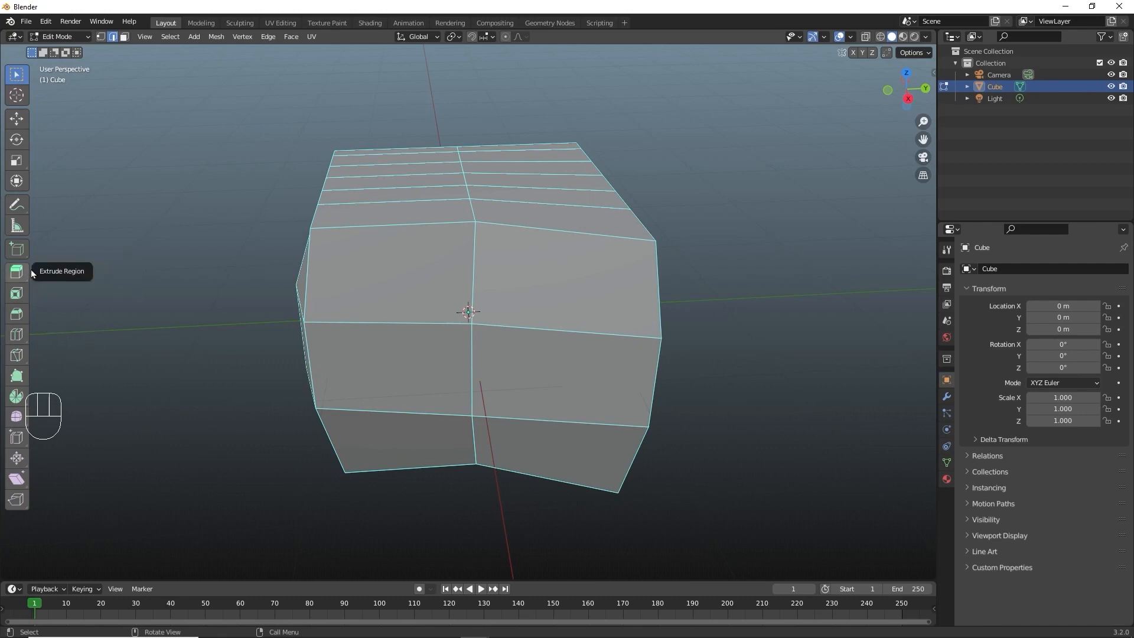
In face selection, extrude the upper front face on the negative-Y half outward by about 0.39 m
key("3")
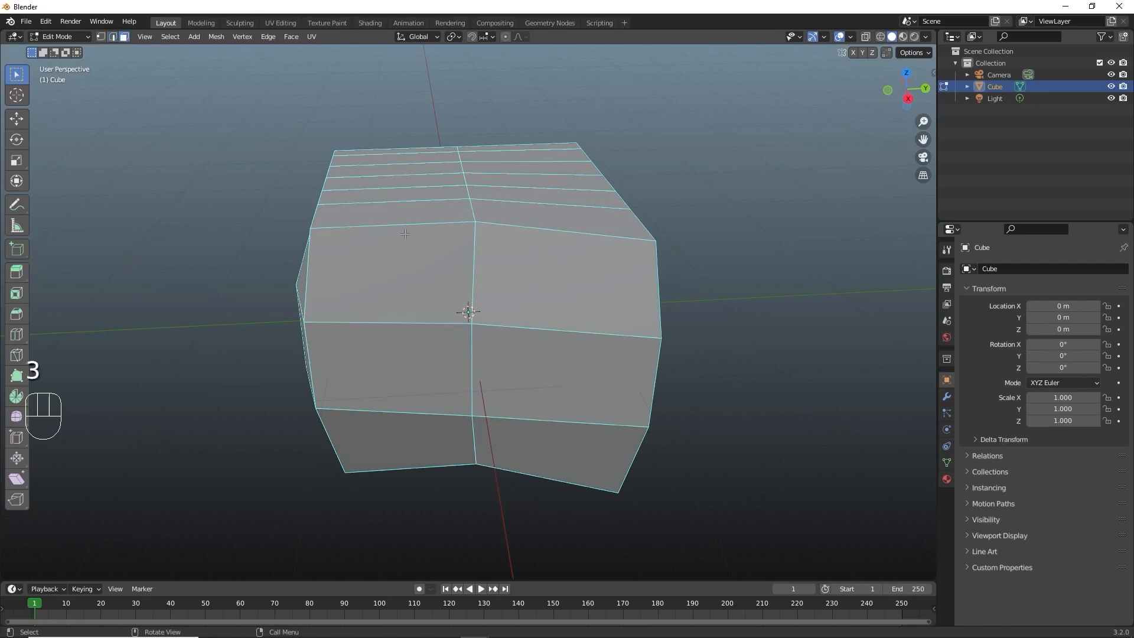
left_click(124, 37)
left_click(341, 269)
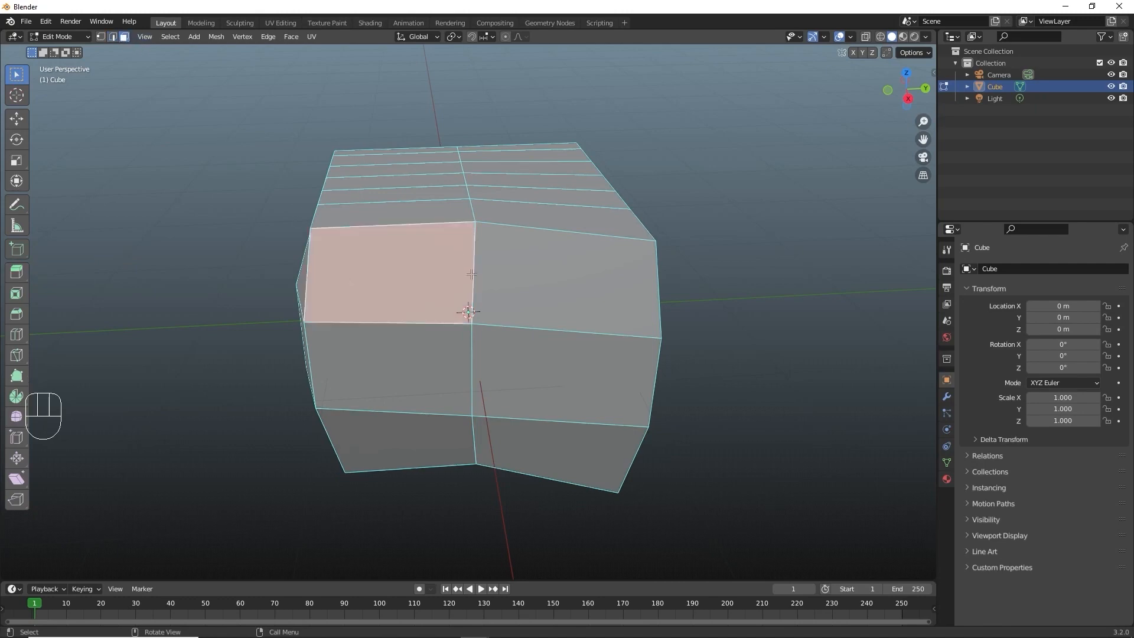
middle_click_drag(472, 274, 571, 292)
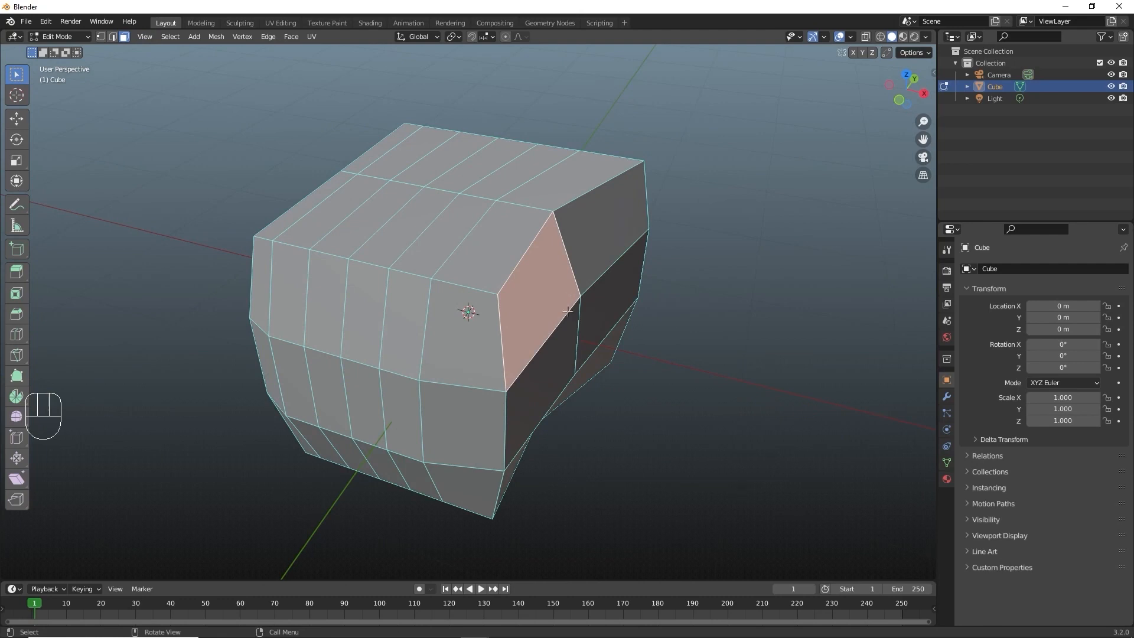
key("e")
left_click(551, 346)
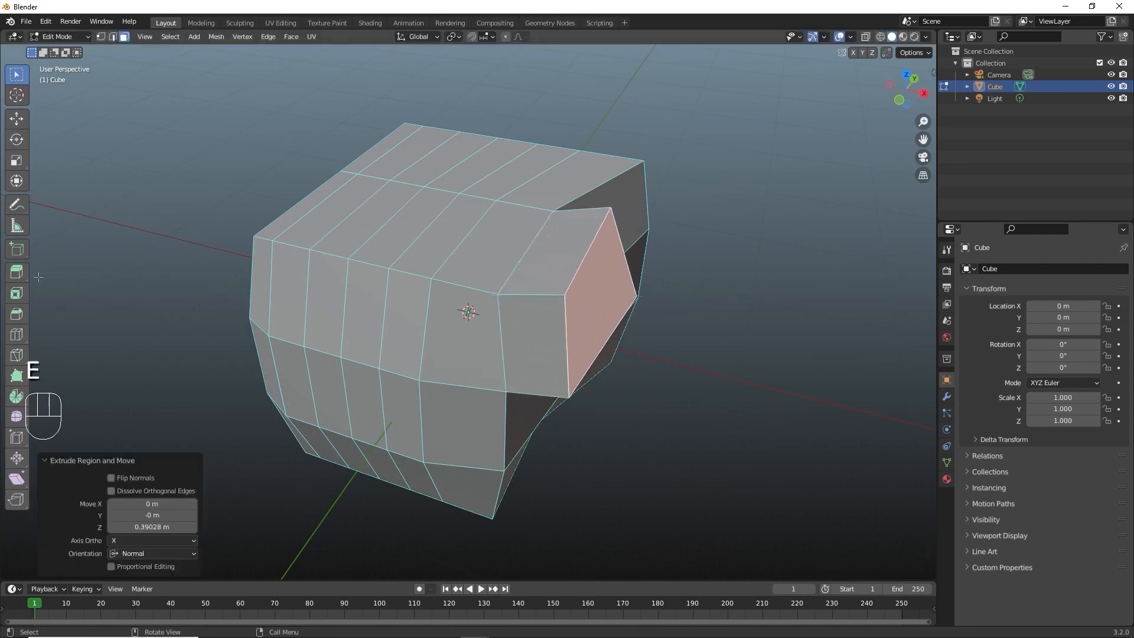
Extrude the neighbouring upper front face outward by about 0.67 m with the Extrude Region tool
left_click(636, 203)
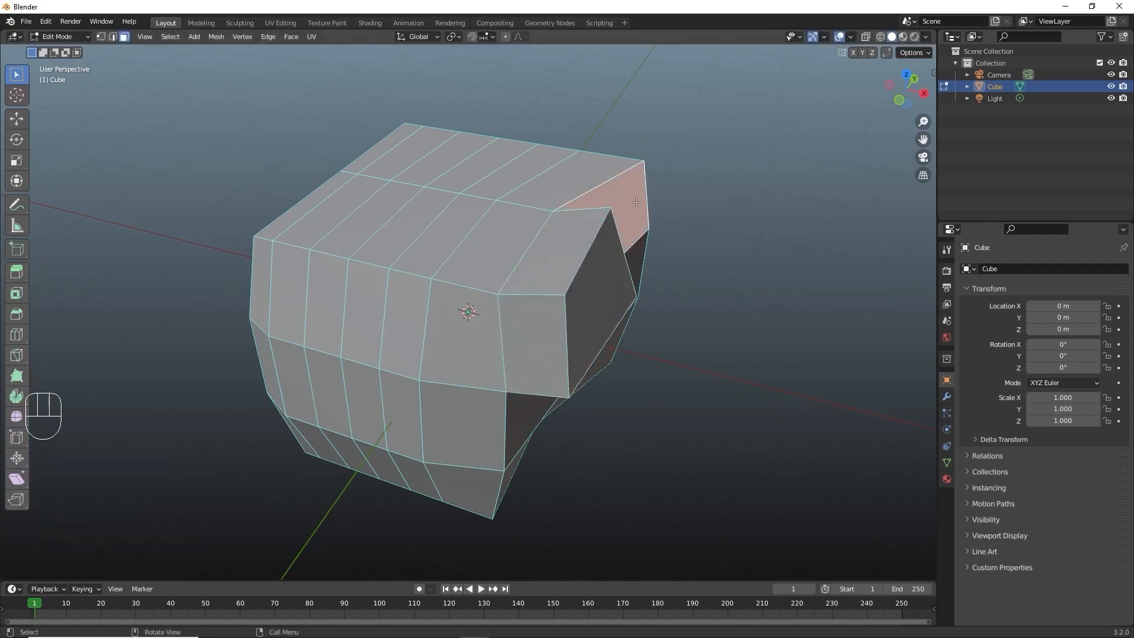
left_click(16, 271)
left_click_drag(649, 223, 742, 242)
middle_click_drag(742, 242, 725, 259)
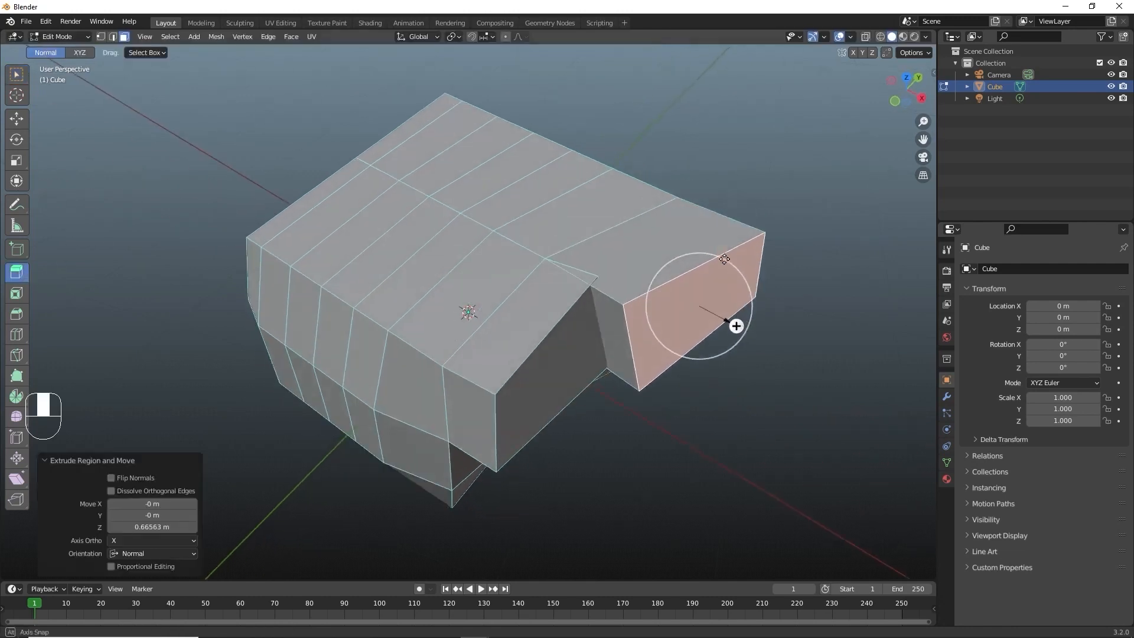
Scale the newly extruded end face down to about 0.535
key("s")
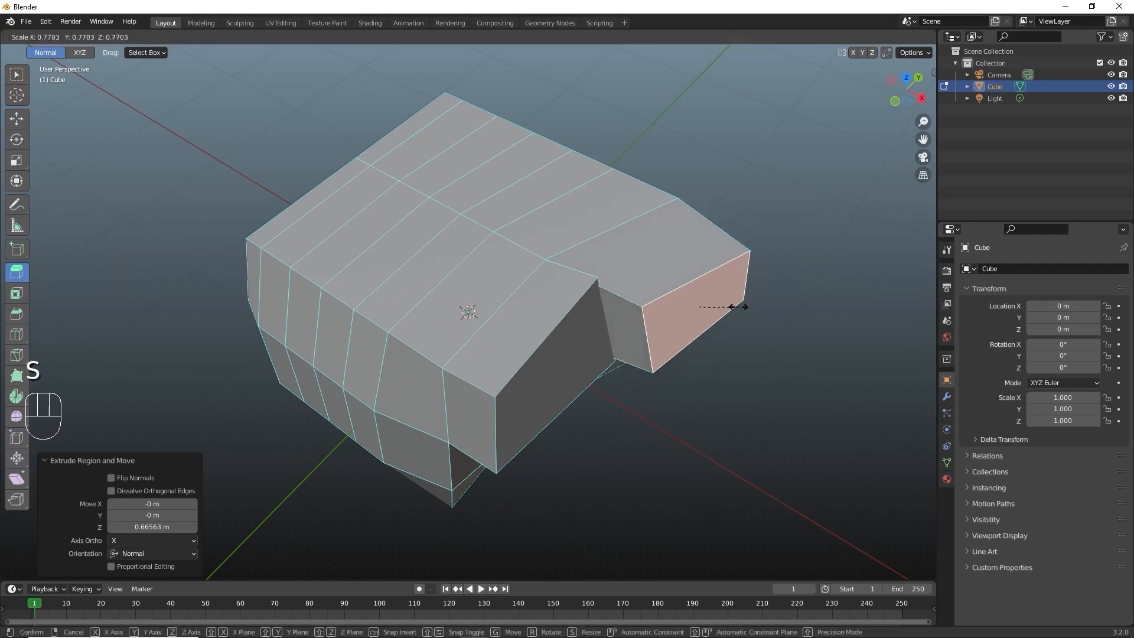
left_click(731, 339)
middle_click_drag(731, 339, 717, 174)
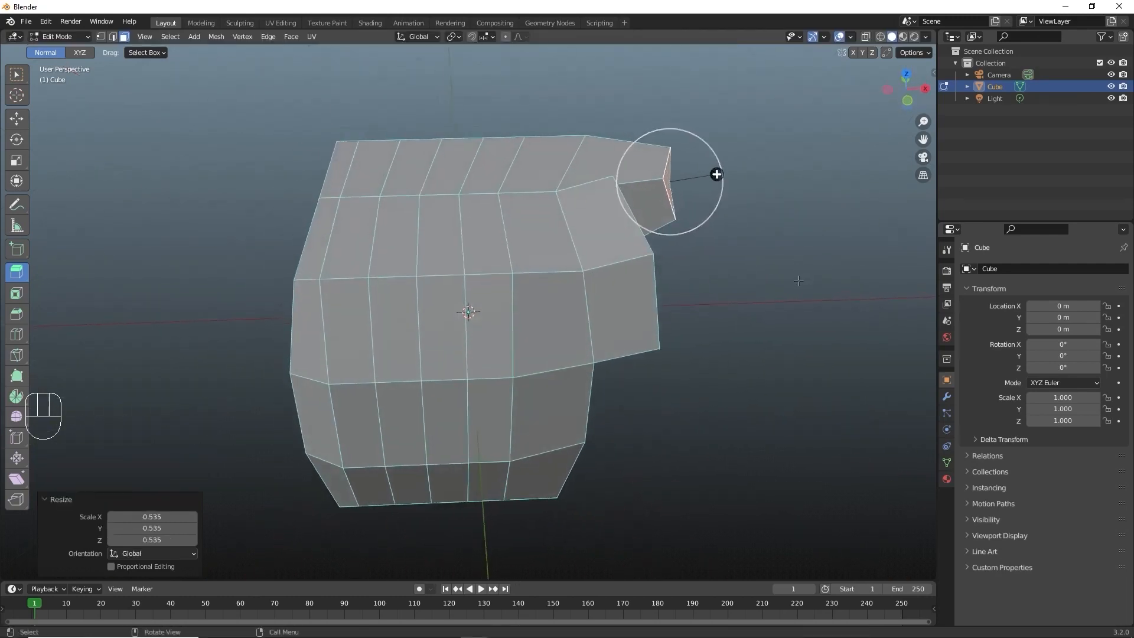
Extrude a single strip face near the back of the top upward by about 0.41 m
left_click(371, 152)
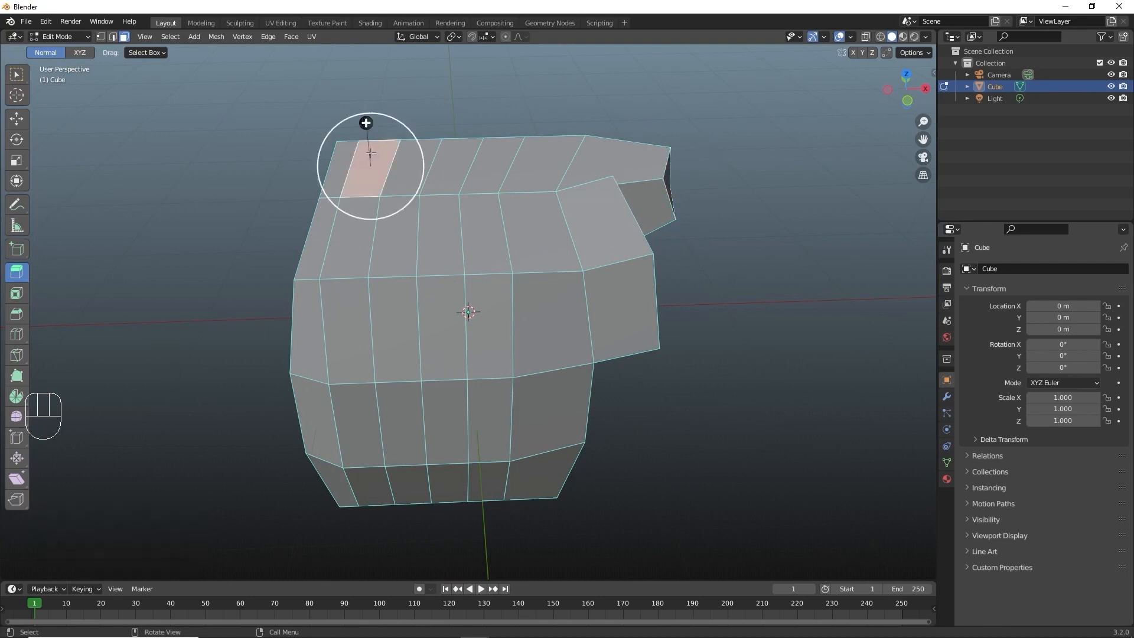
left_click_drag(367, 120, 360, 67)
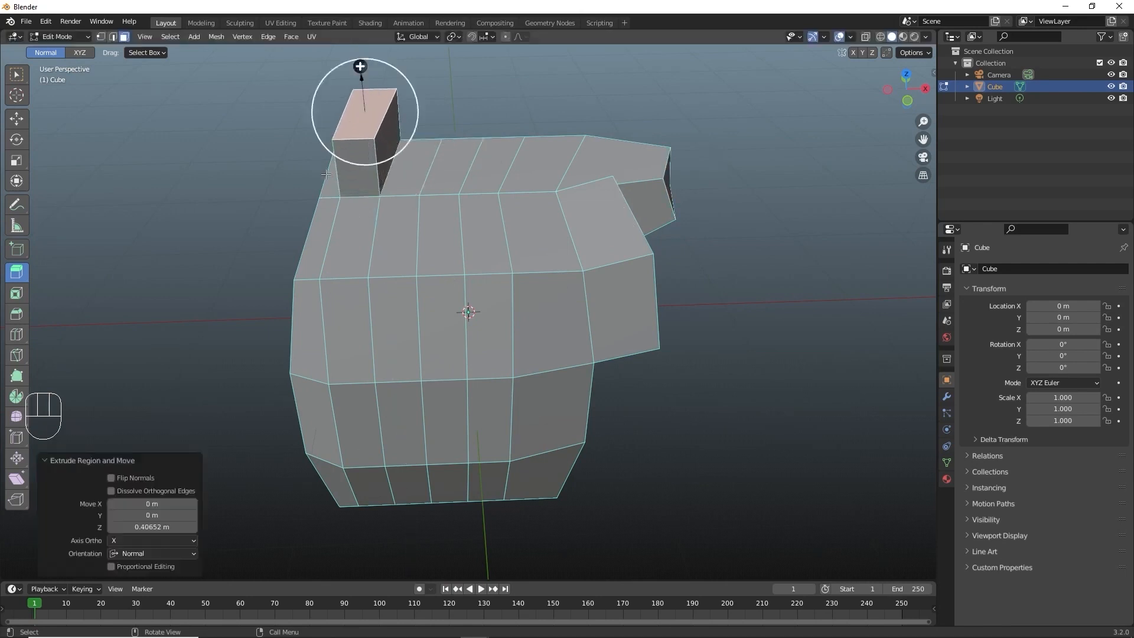
middle_click_drag(406, 102, 440, 110)
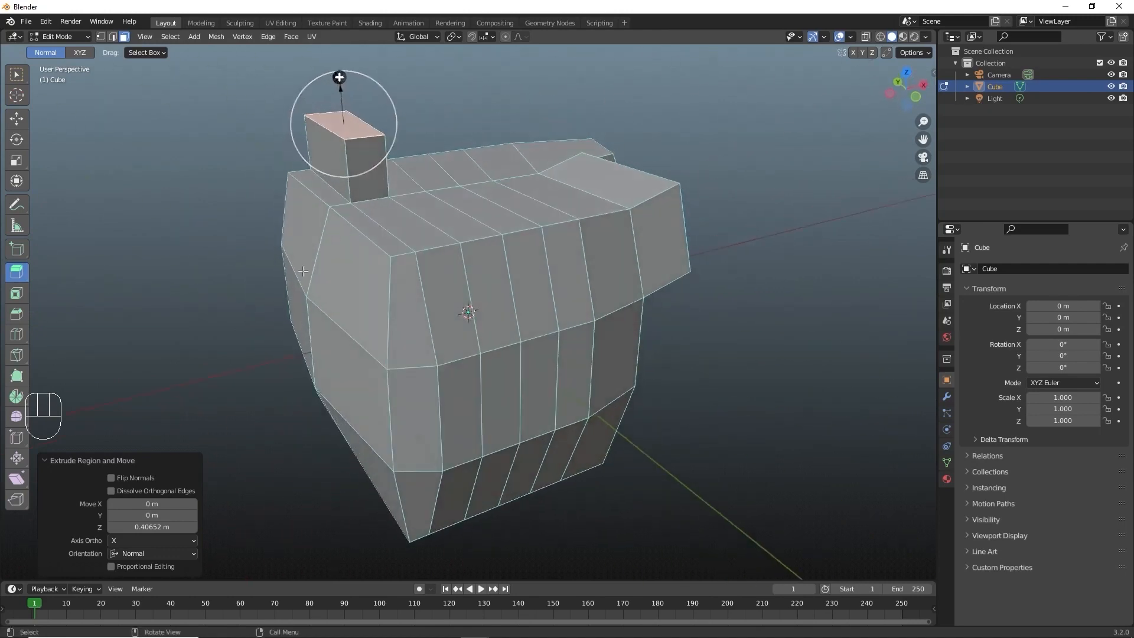
Extrude an upper back face, an upper side face and a top strip face individually along their normals by about 0.498 m
left_click(301, 236)
mouse_move(195, 287)
middle_mouse_down()
mouse_move(225, 280)
mouse_move(213, 274)
middle_mouse_up()
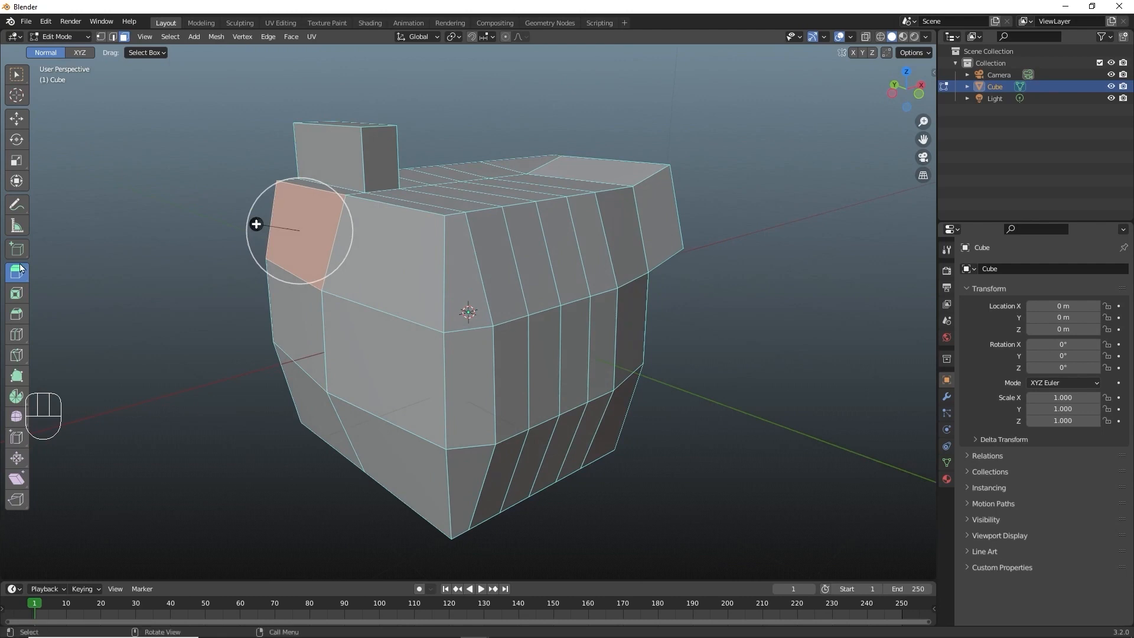
left_click(18, 272)
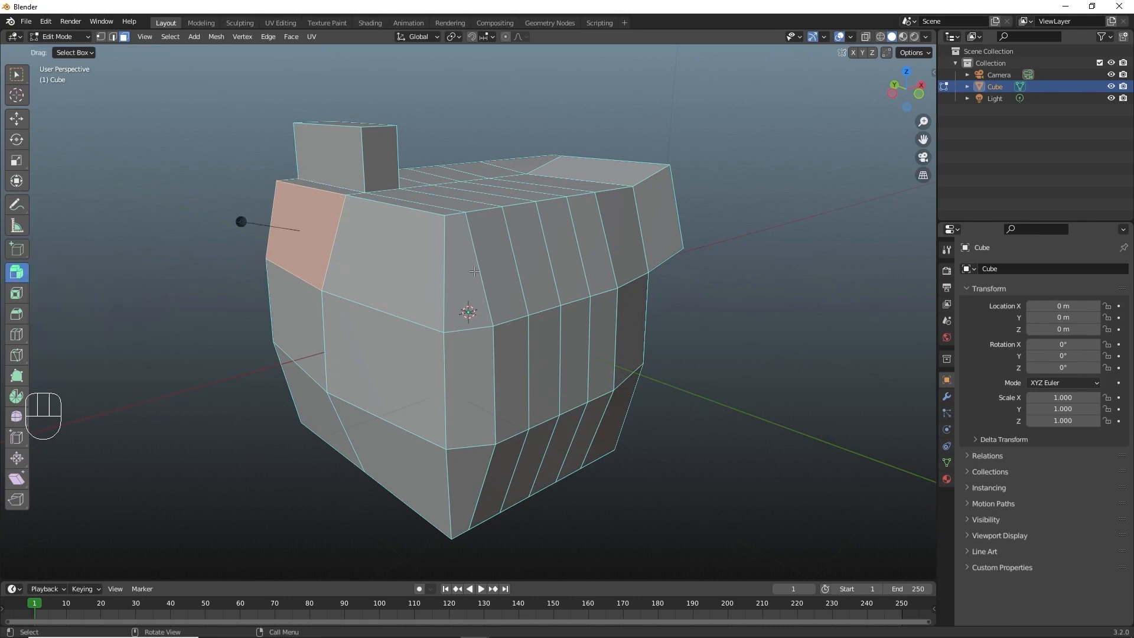
left_click(489, 247, "shift")
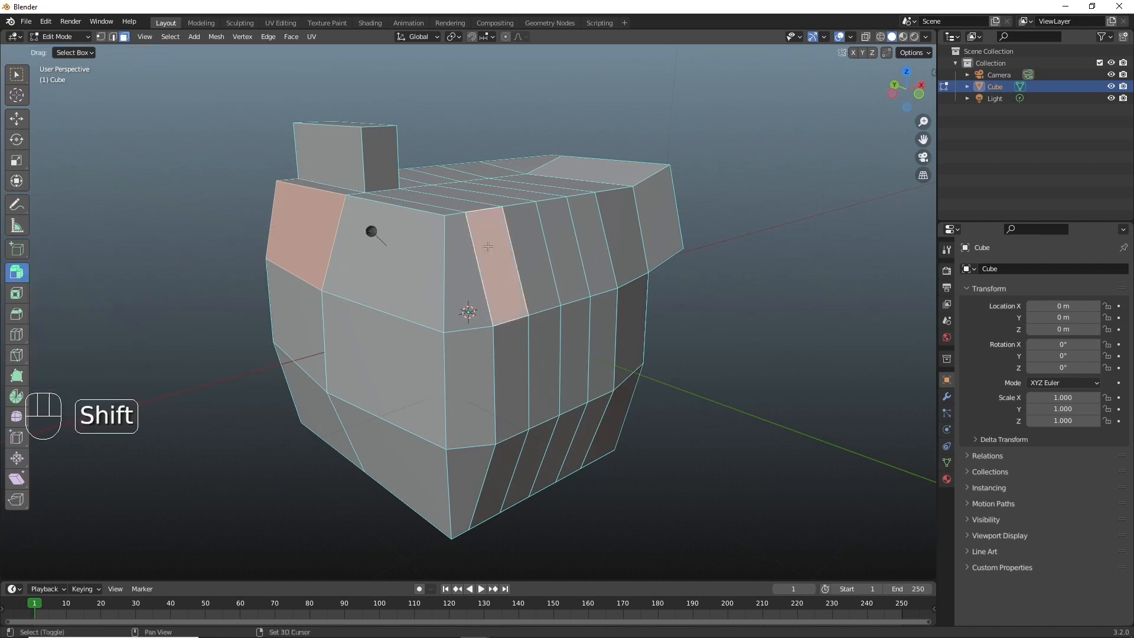
left_click(503, 195, "shift")
left_click_drag(414, 184, 415, 145)
middle_click_drag(415, 145, 692, 194)
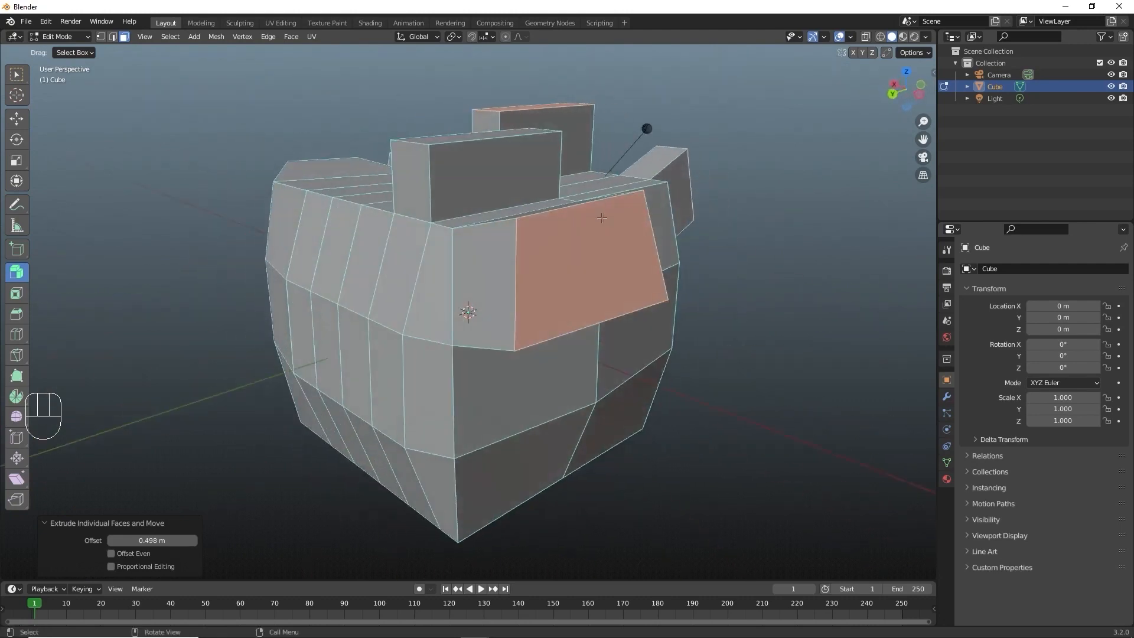
Return to the Extrude Region tool and clear the face selection
left_click_drag(17, 272, 89, 281)
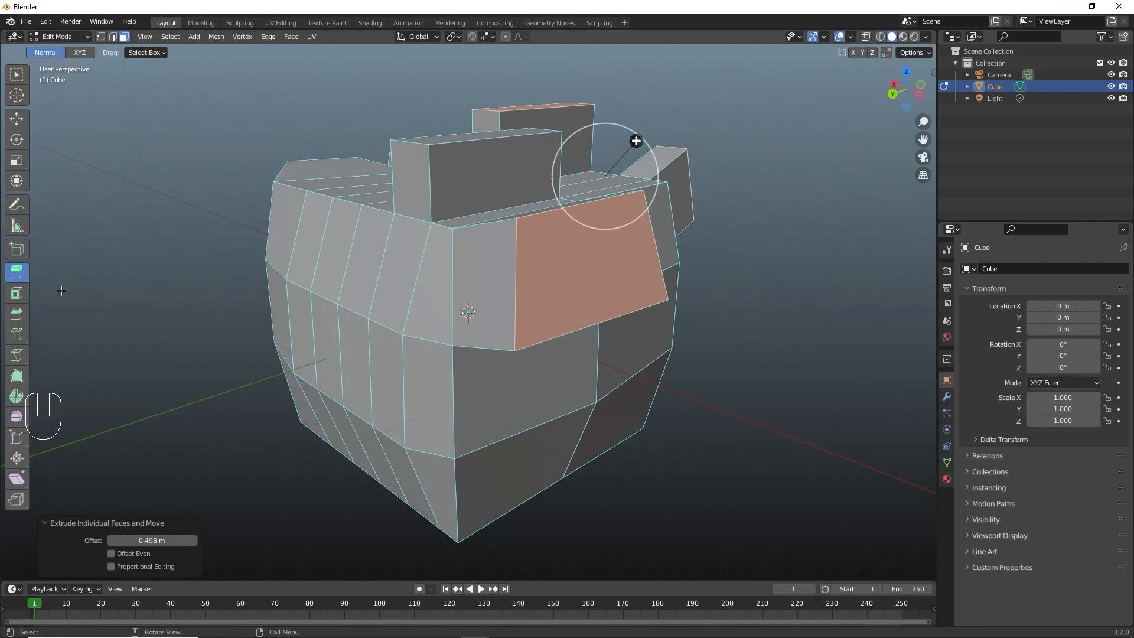
left_click(283, 361)
middle_click_drag(285, 361, 181, 300)
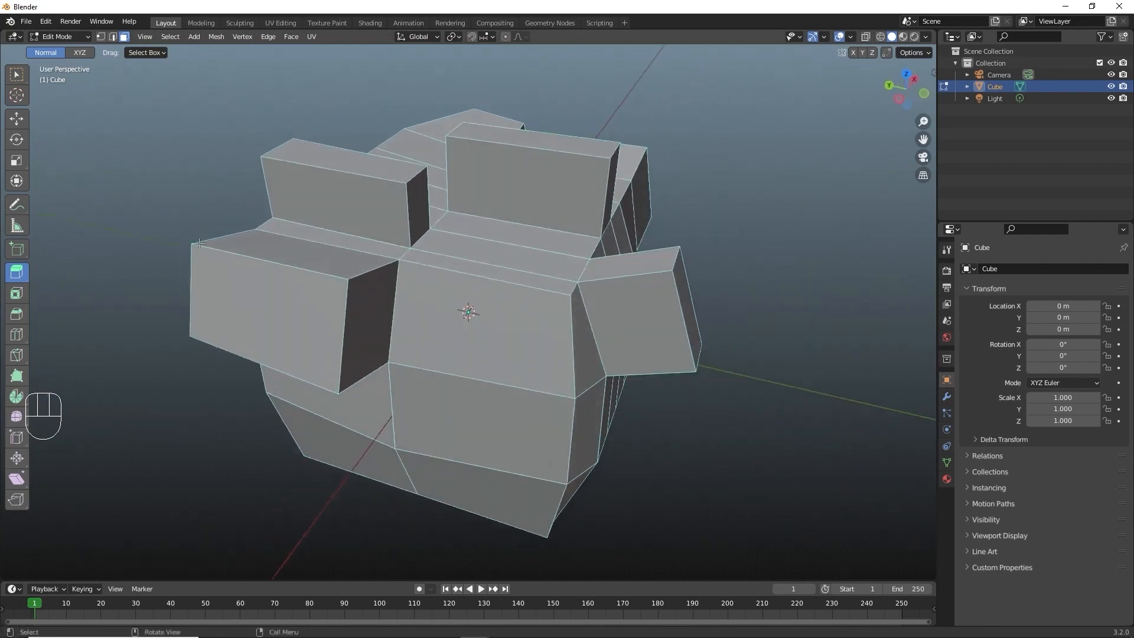
Bevel the top outer edge of the extruded back block by about 0.27 m, and increase the segments to round it
key("1")
left_click(326, 278)
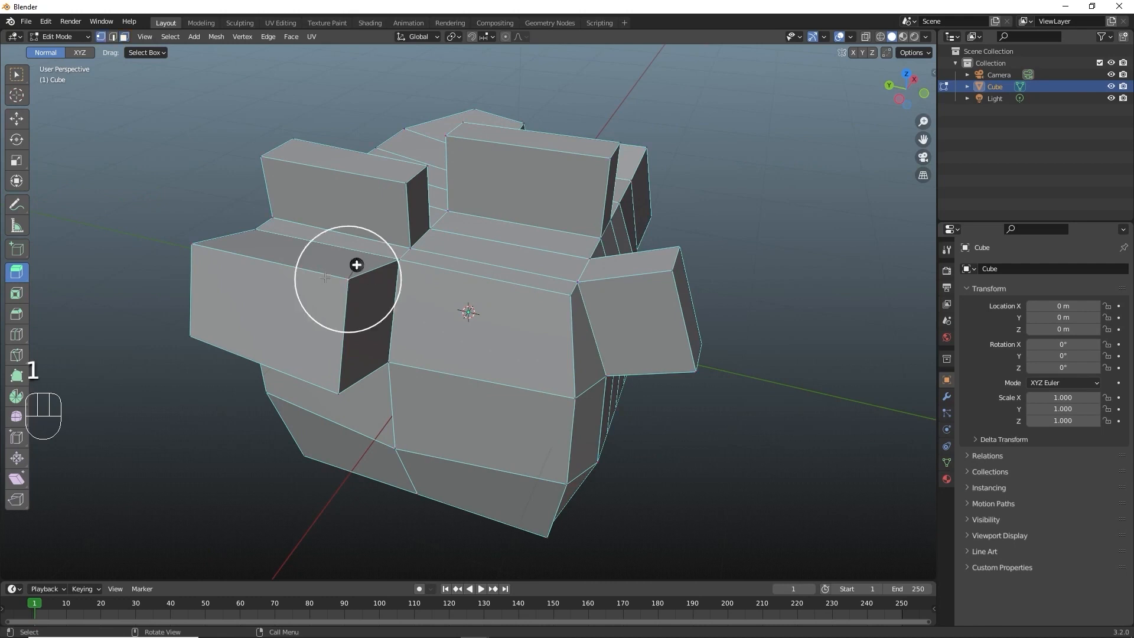
key("2")
left_click(300, 267)
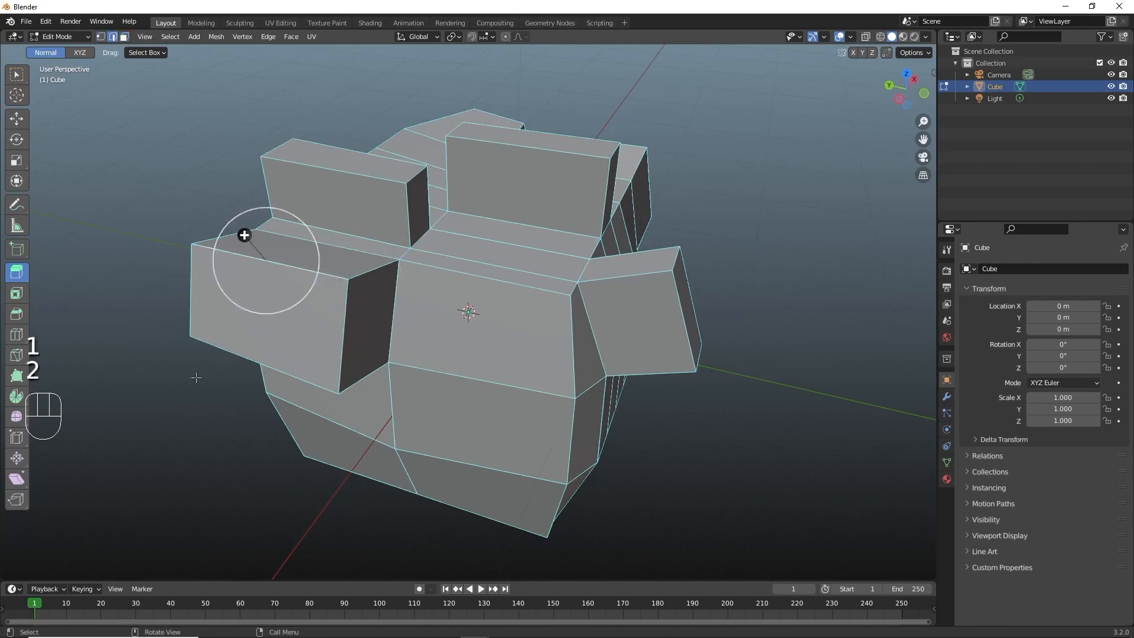
left_click(17, 315)
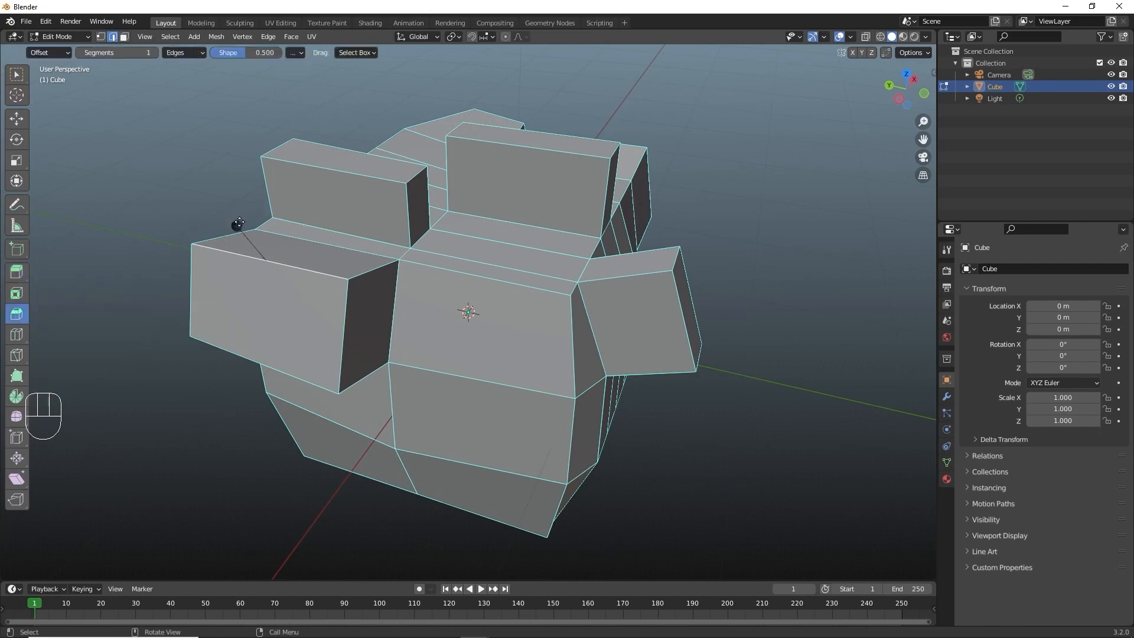
left_click_drag(239, 224, 282, 162)
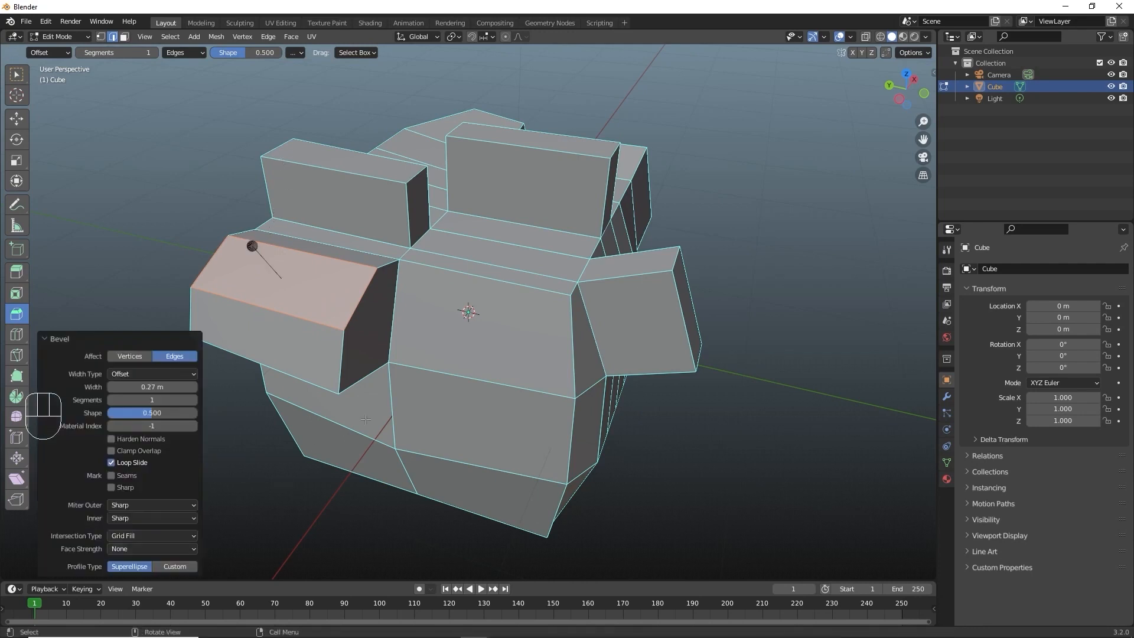
left_click_drag(173, 400, 211, 400)
Bevel the upper back edge beside the rounded block by about 0.1 m with 6 segments
middle_click_drag(378, 249, 387, 219)
scroll(386, 218, "up", 3)
key("alt+a")
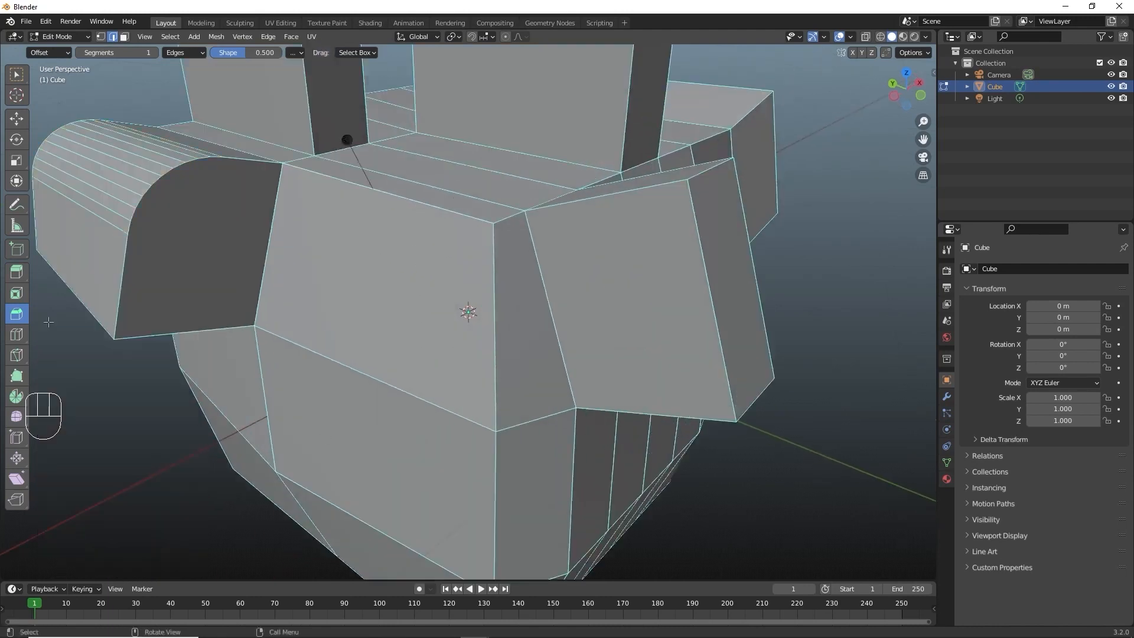
left_click(15, 316)
left_click_drag(347, 140, 335, 115)
left_click_drag(179, 402, 219, 401)
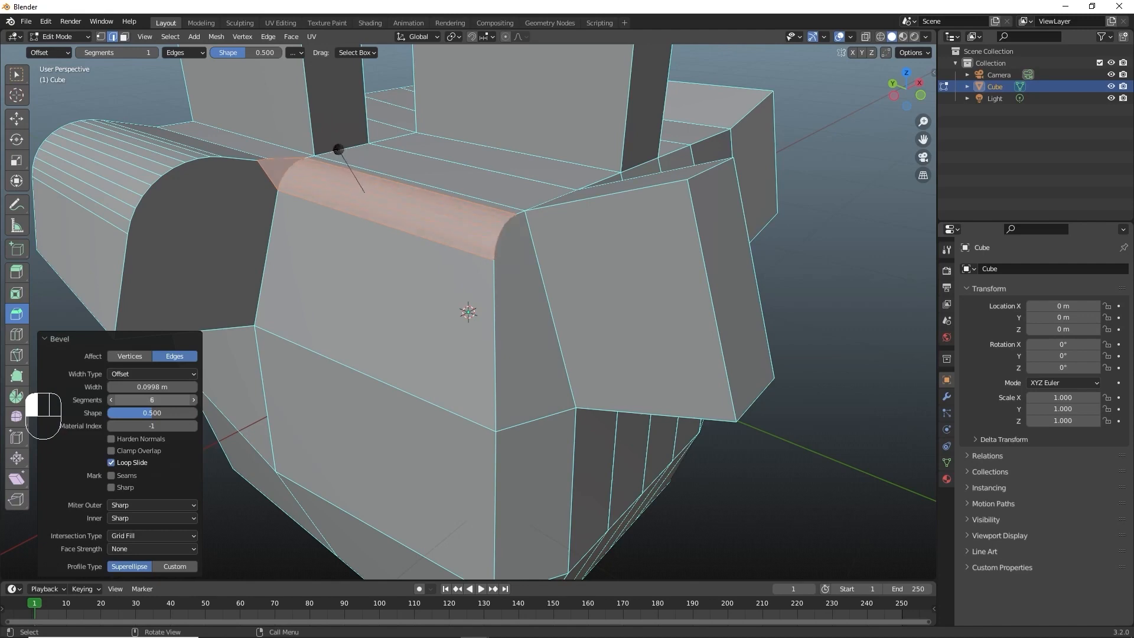
Inspect the bevelled shape in Object Mode and return to Edit Mode
scroll(545, 306, "down", 2)
scroll(546, 306, "down", 3)
key("Tab")
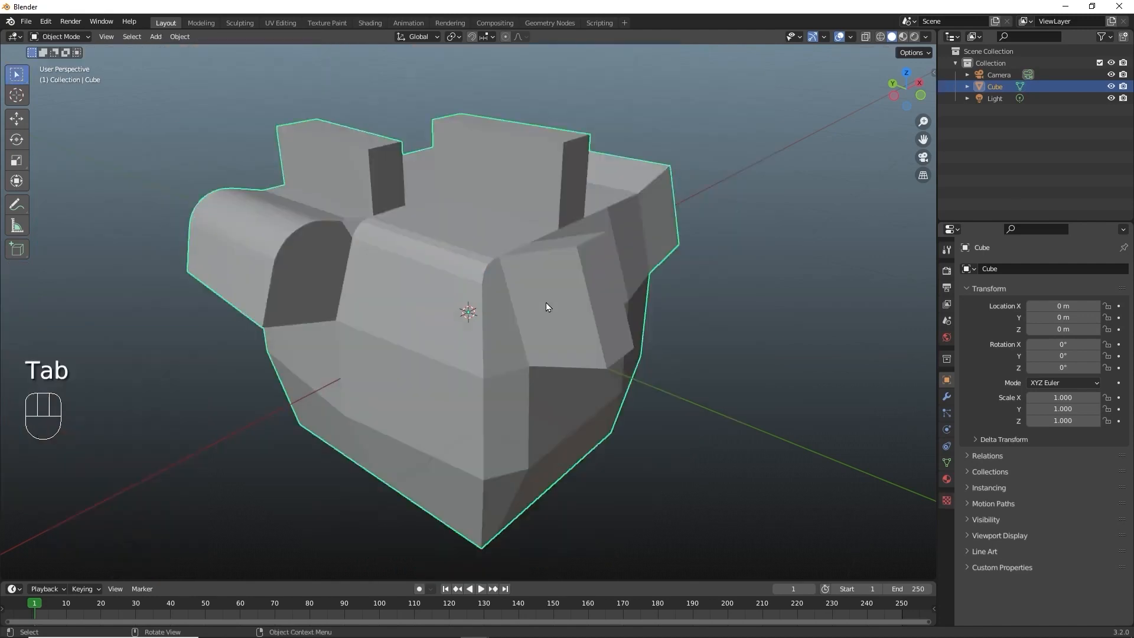
middle_click_drag(546, 302, 721, 327)
key("Tab")
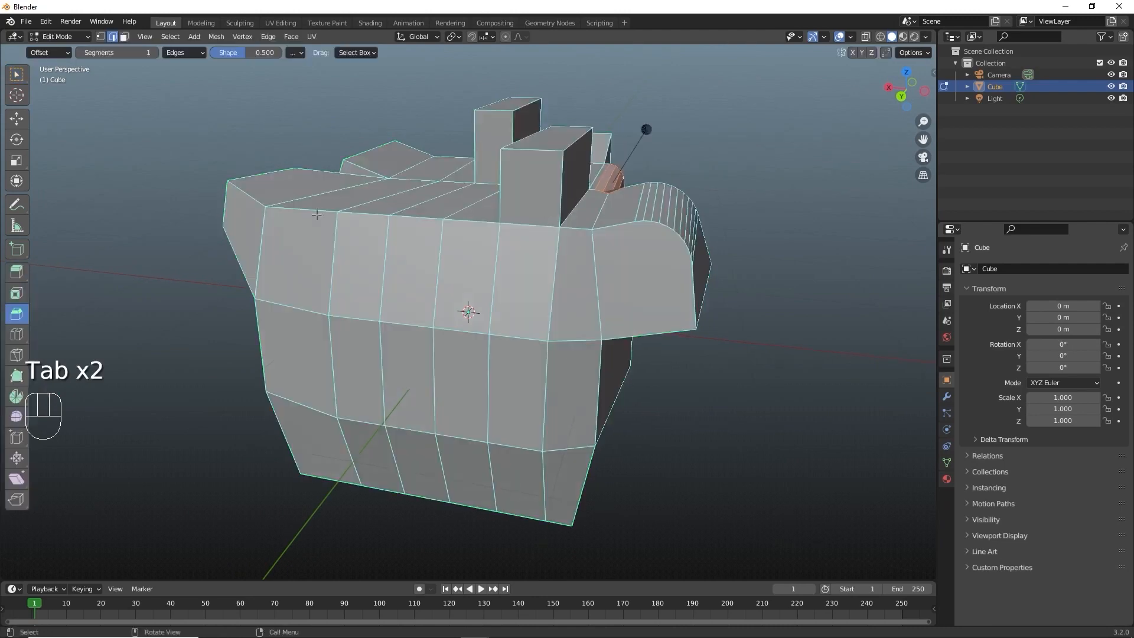
Bevel the five connected upper edges along the positive-Y side together, about 0.226 m wide with 3 segments
left_click(316, 214)
left_click(362, 214, "shift")
left_click(417, 217, "shift")
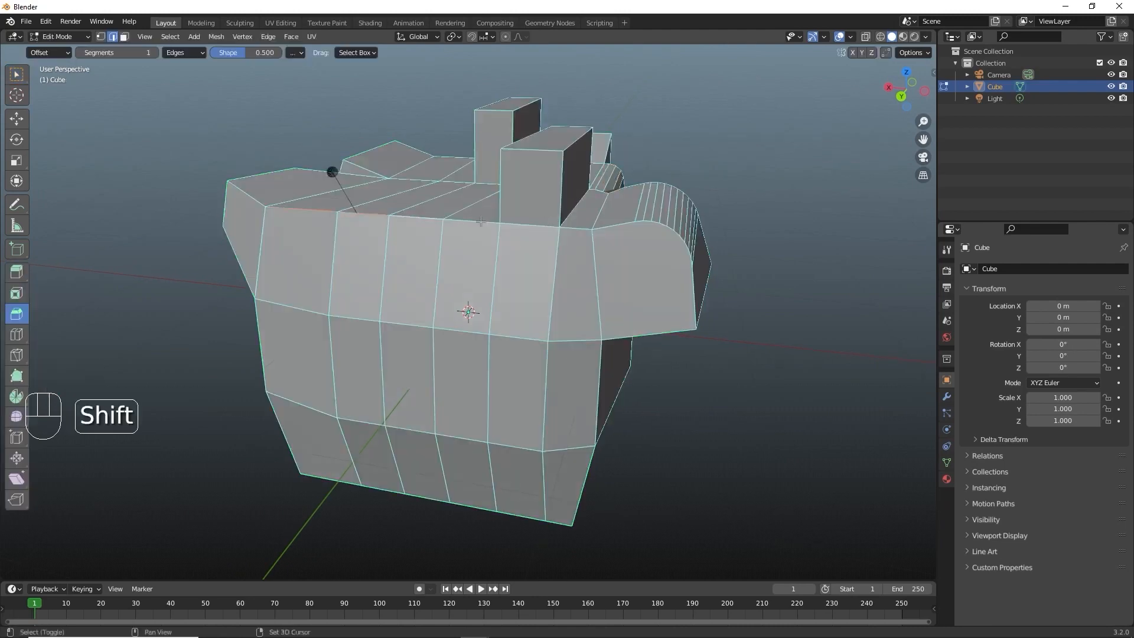
left_click(476, 223, "shift")
left_click(536, 226, "shift")
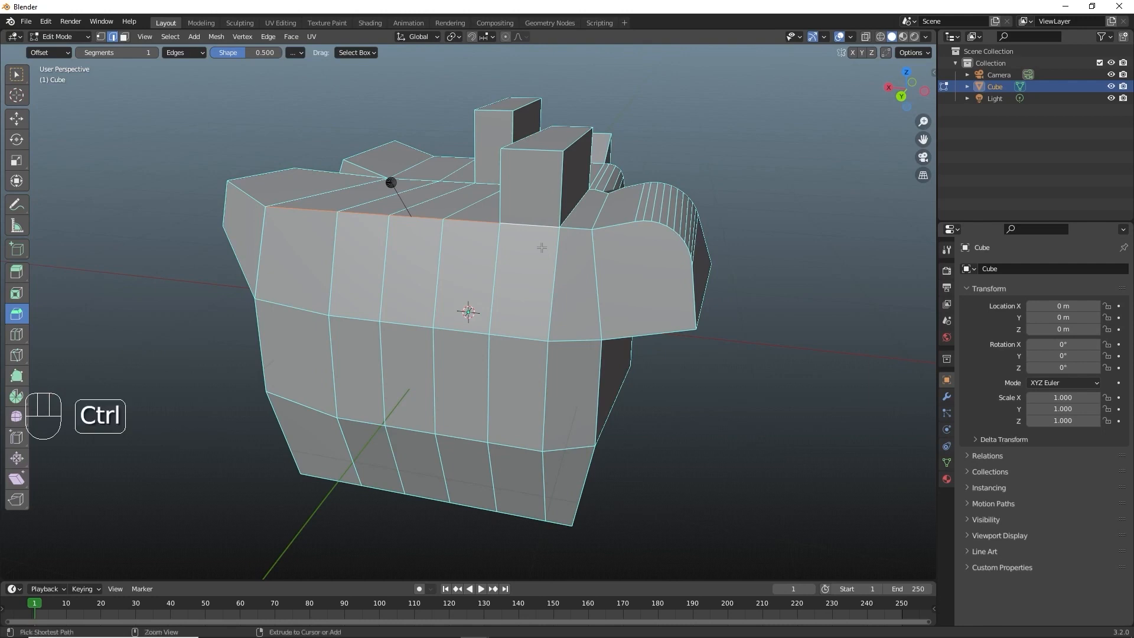
key("ctrl+b")
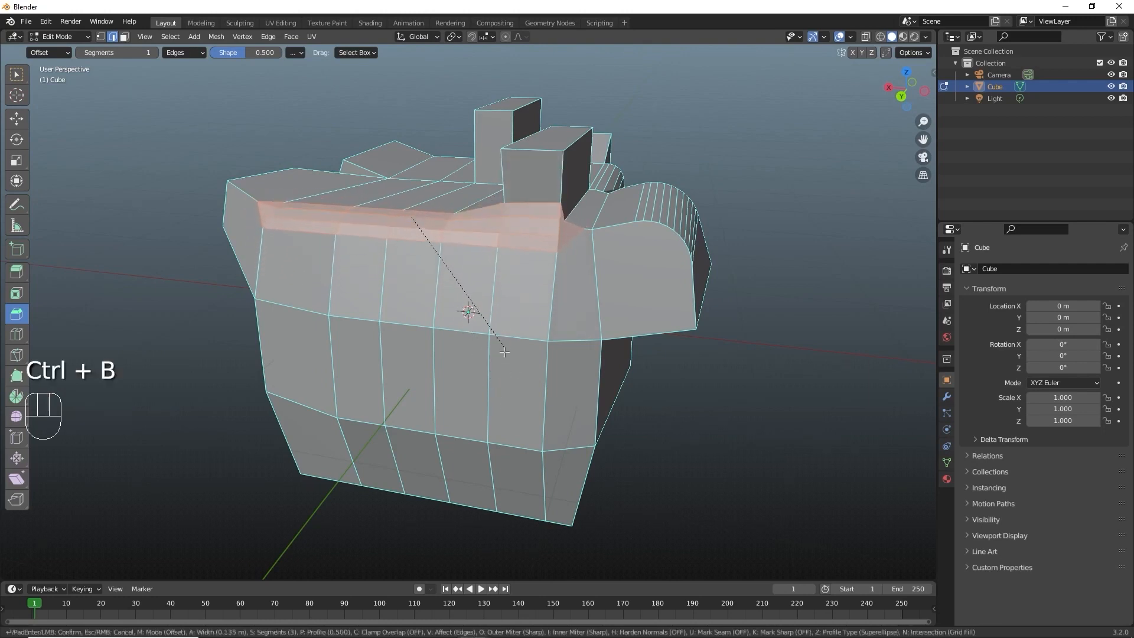
left_click(499, 369)
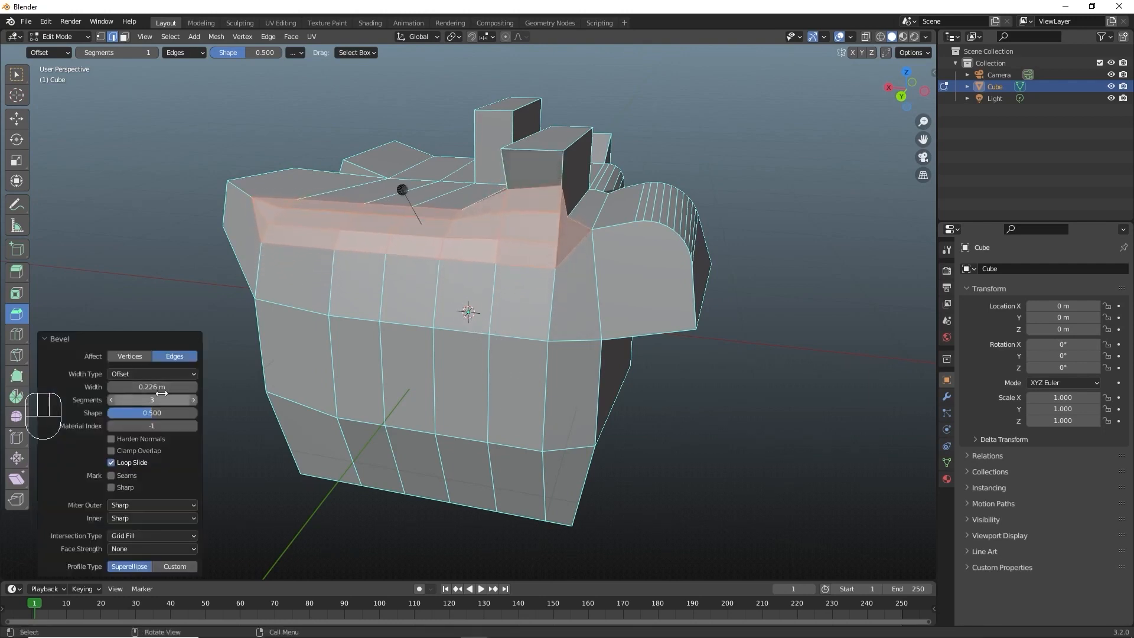
Increase the positive-Y edge bevel to 6 segments and check the smoother shape in Object Mode before resuming editing
left_click_drag(152, 400, 178, 400)
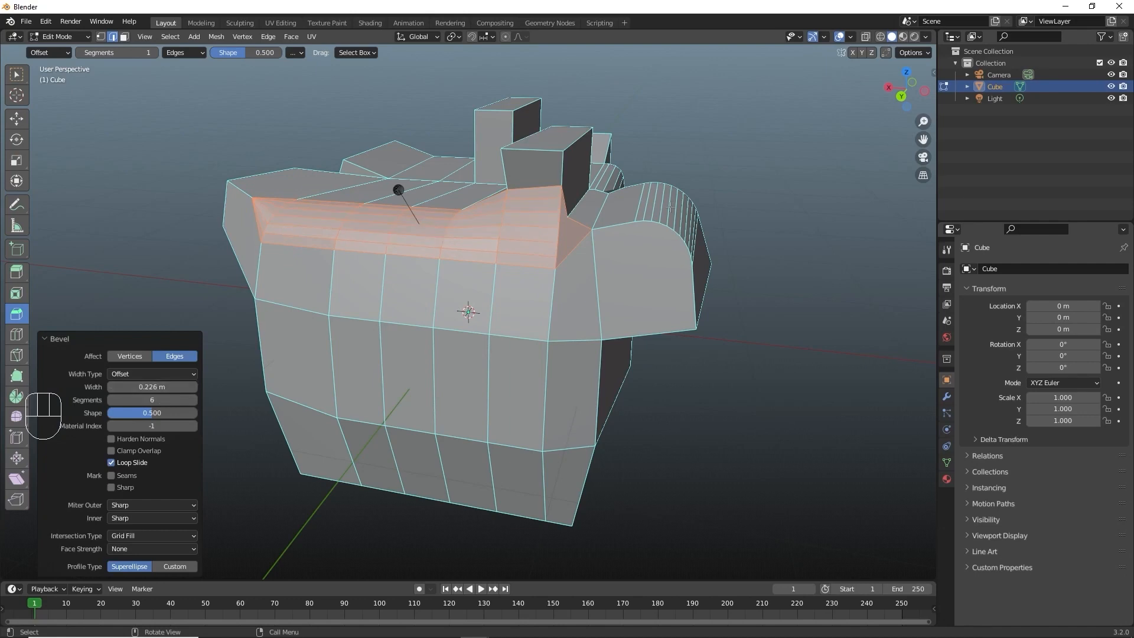
mouse_move(626, 272)
middle_mouse_down()
mouse_move(641, 313)
mouse_move(634, 279)
middle_mouse_up()
key("Tab")
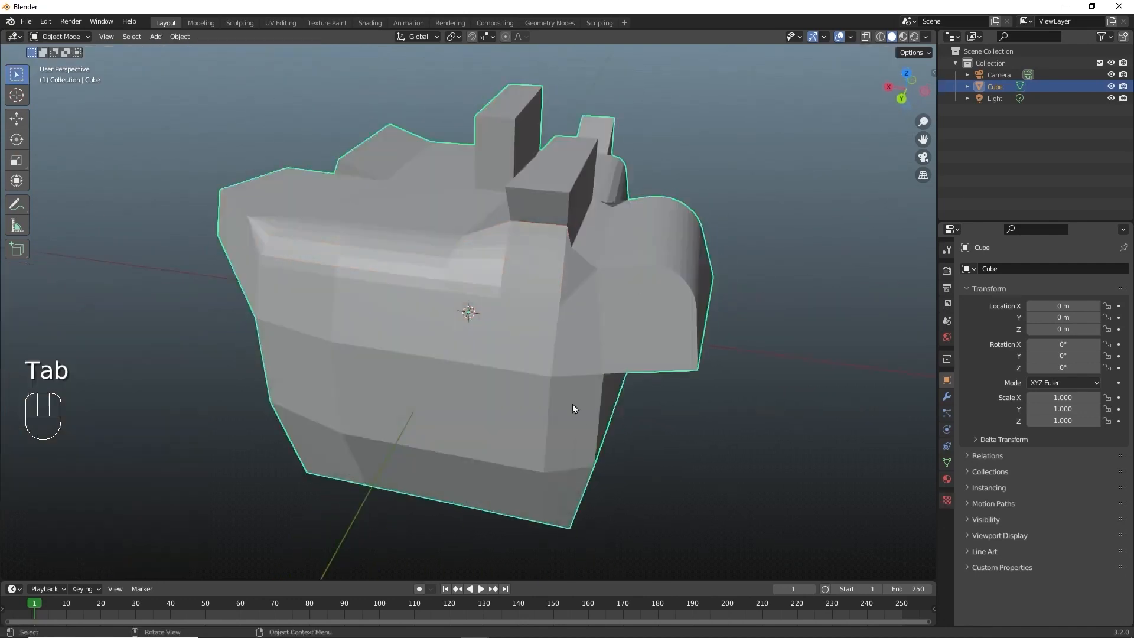
middle_click_drag(572, 404, 484, 293)
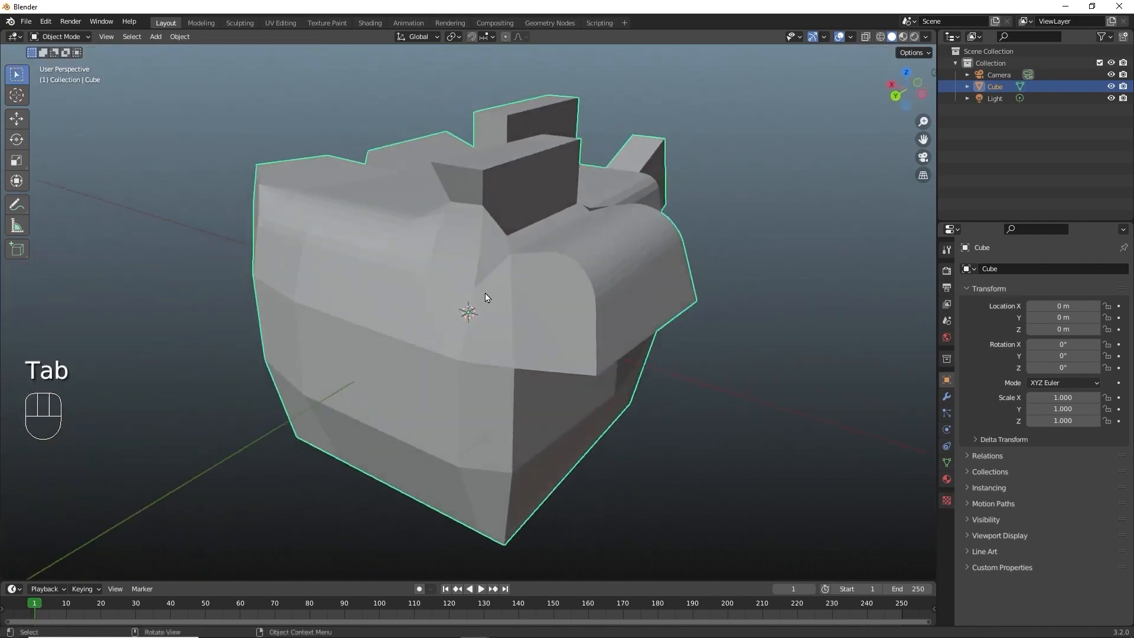
key("Tab")
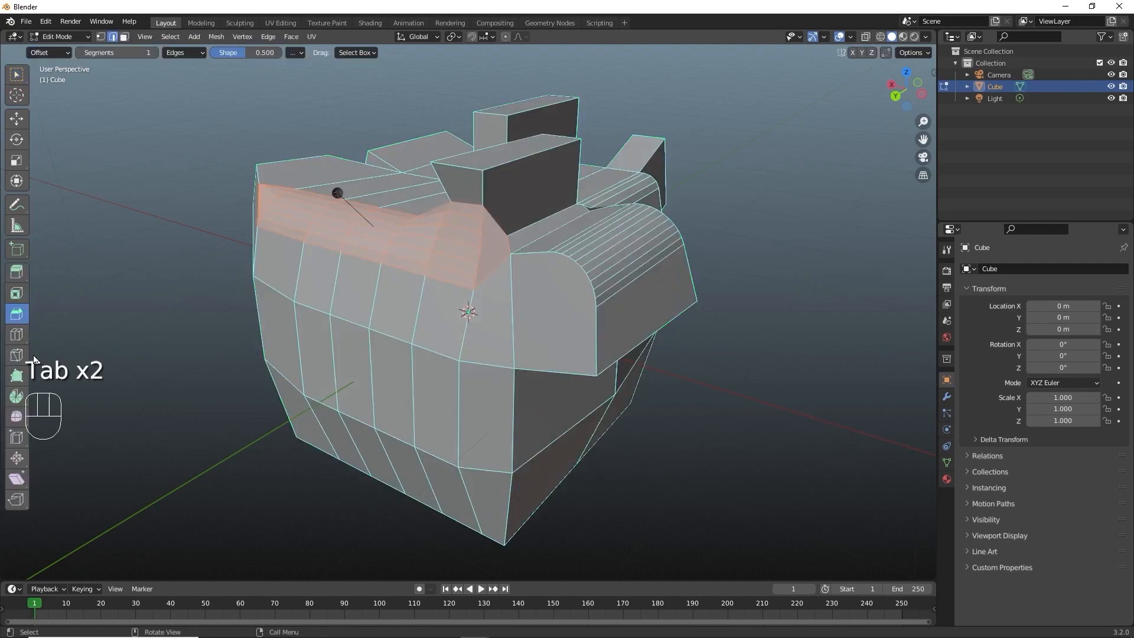
Inset a single face just below the bevel on the positive-Y side by about 0.054 m
left_click(16, 294)
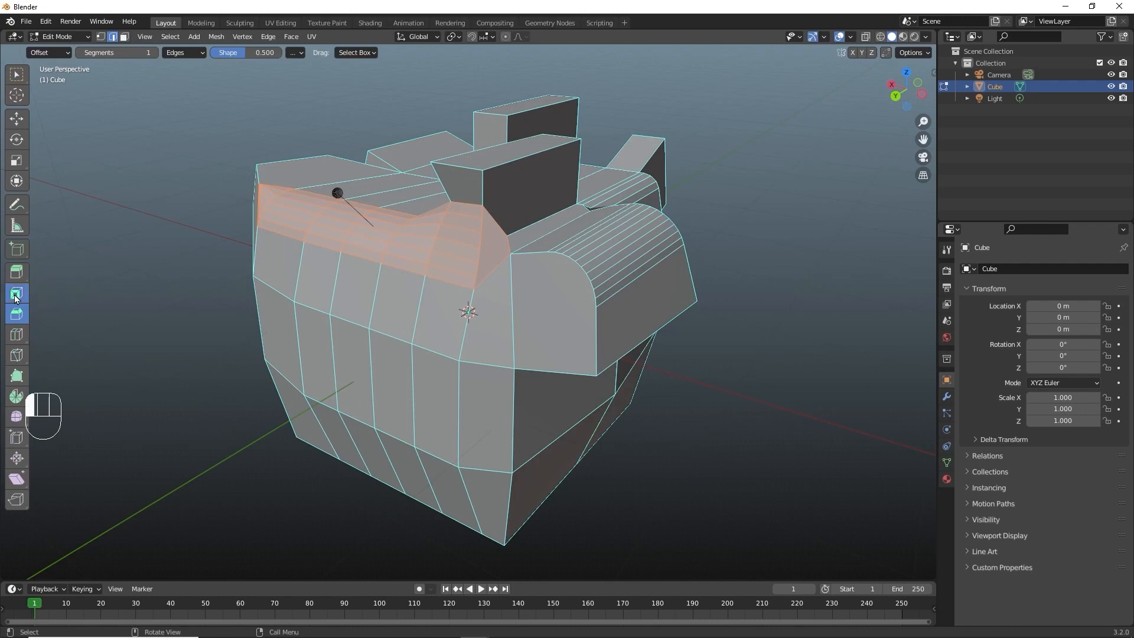
key("alt+a")
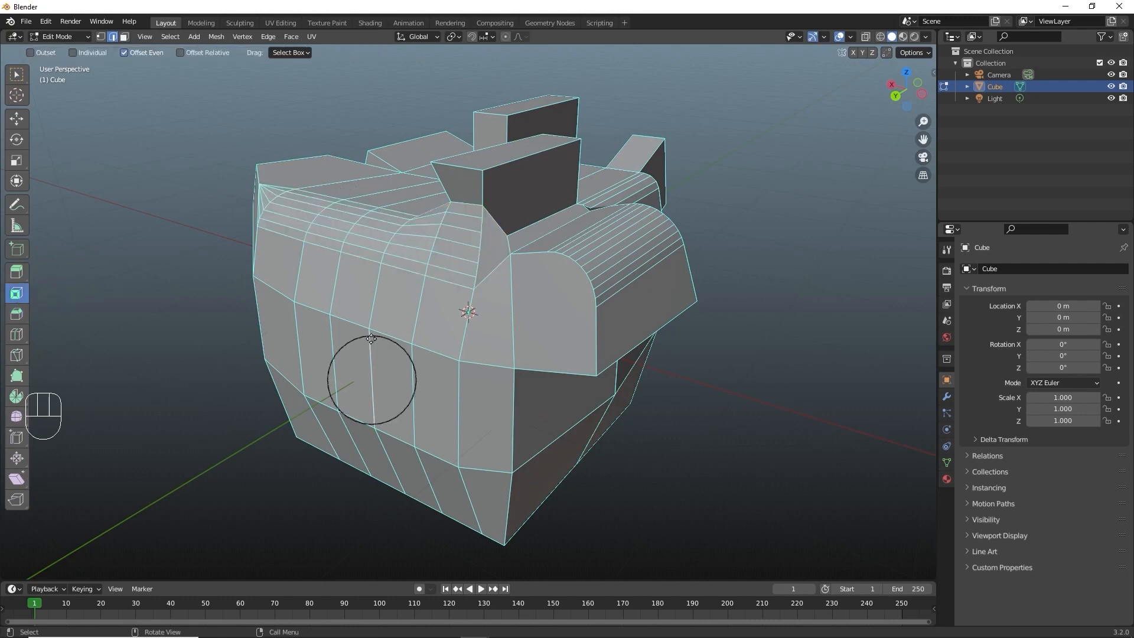
key("3")
left_click(360, 302)
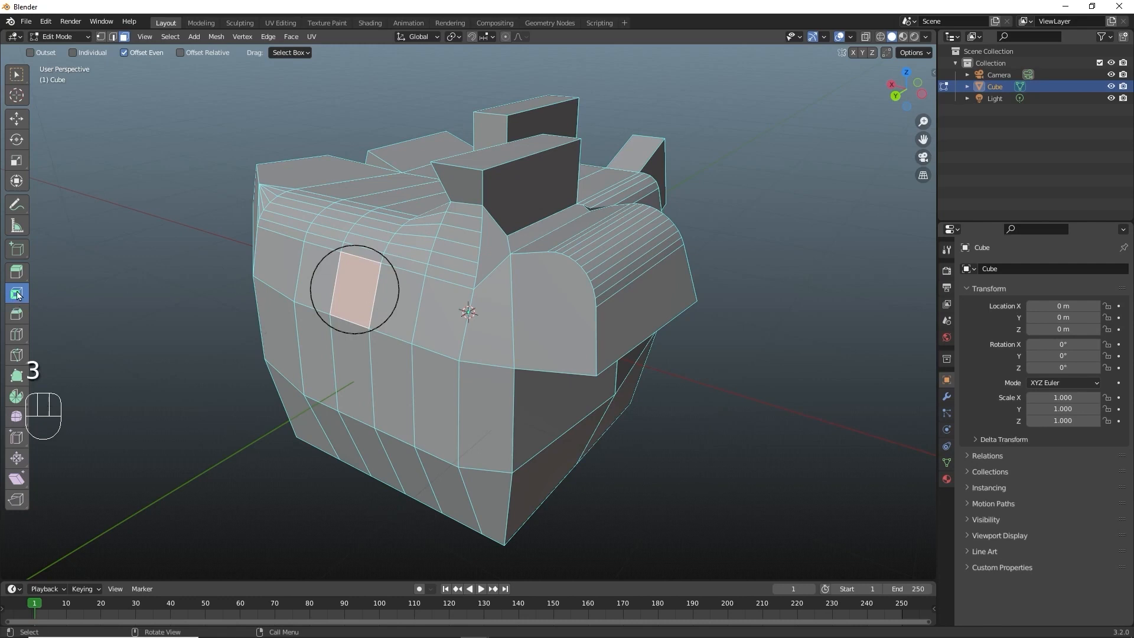
left_click_drag(395, 305, 323, 307)
Push the inset face about 0.053 m inward along the global Y axis to form a recess
middle_click_drag(412, 312, 481, 392)
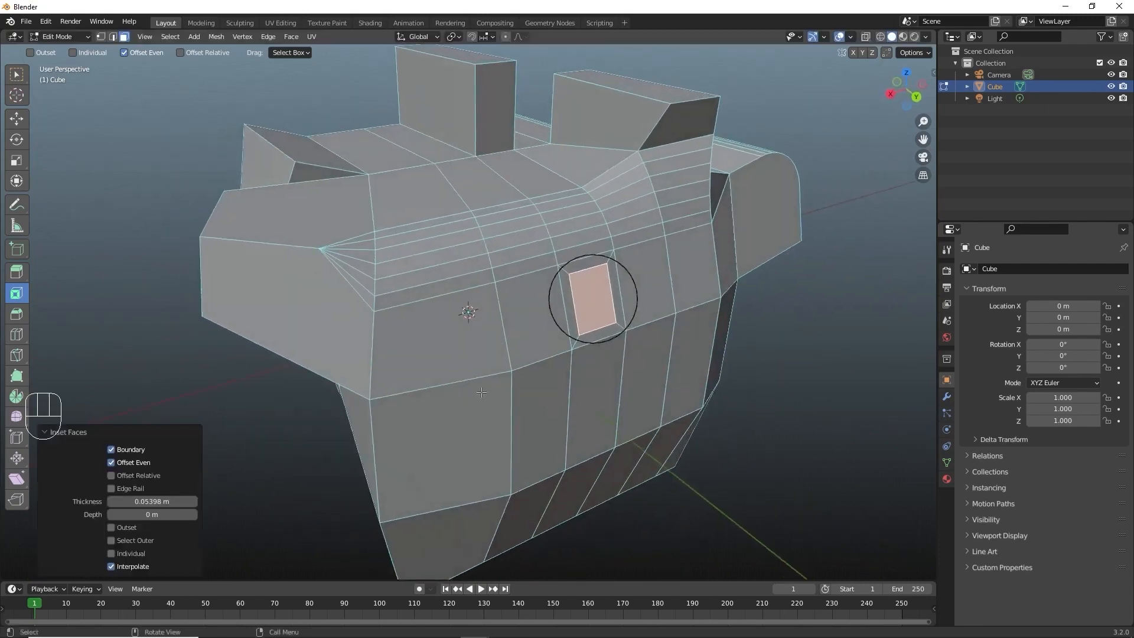
left_click(648, 379)
left_click(592, 300)
key("g")
key("z")
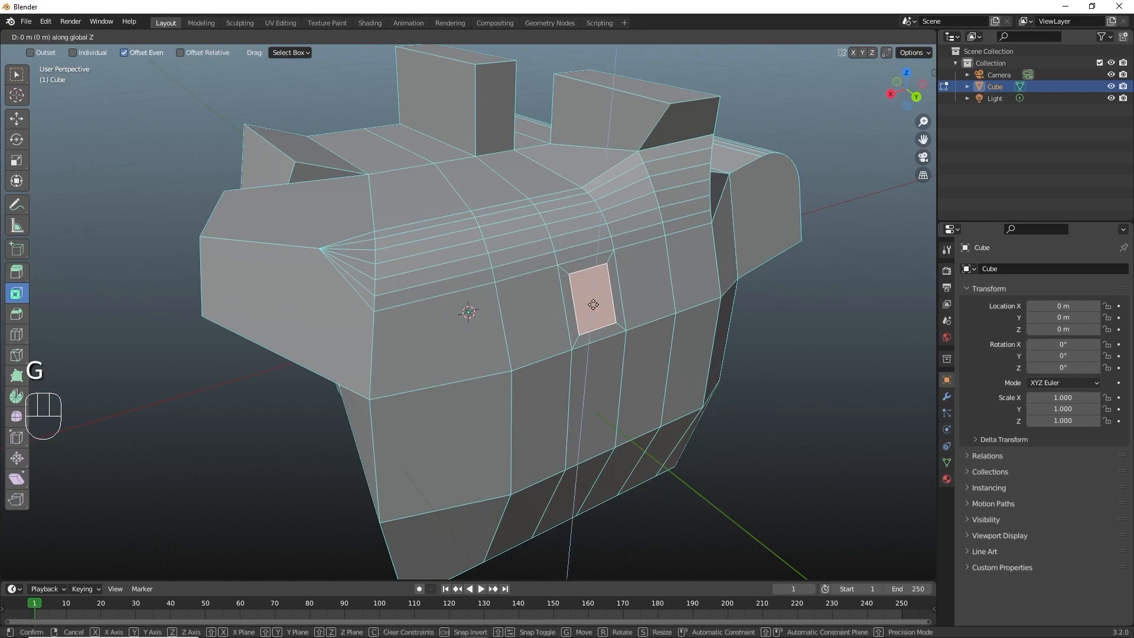
key("y")
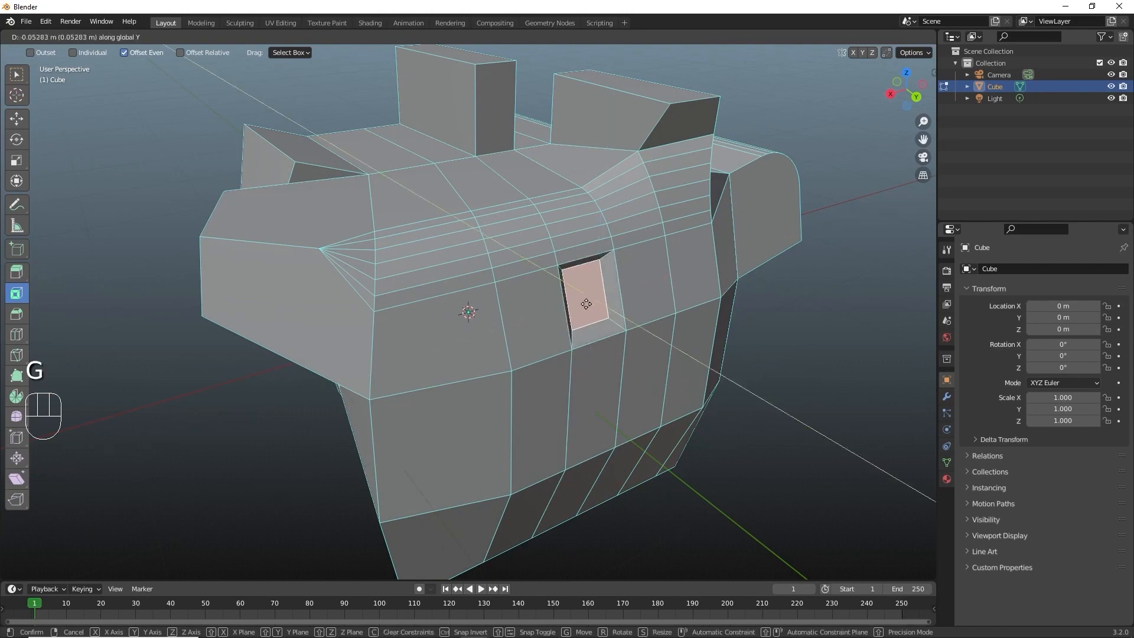
left_click(586, 304)
middle_click_drag(586, 304, 324, 373)
key("Tab")
key("Tab")
Inset the tall face diagonally below the recess by about 0.09 m
left_click(323, 354)
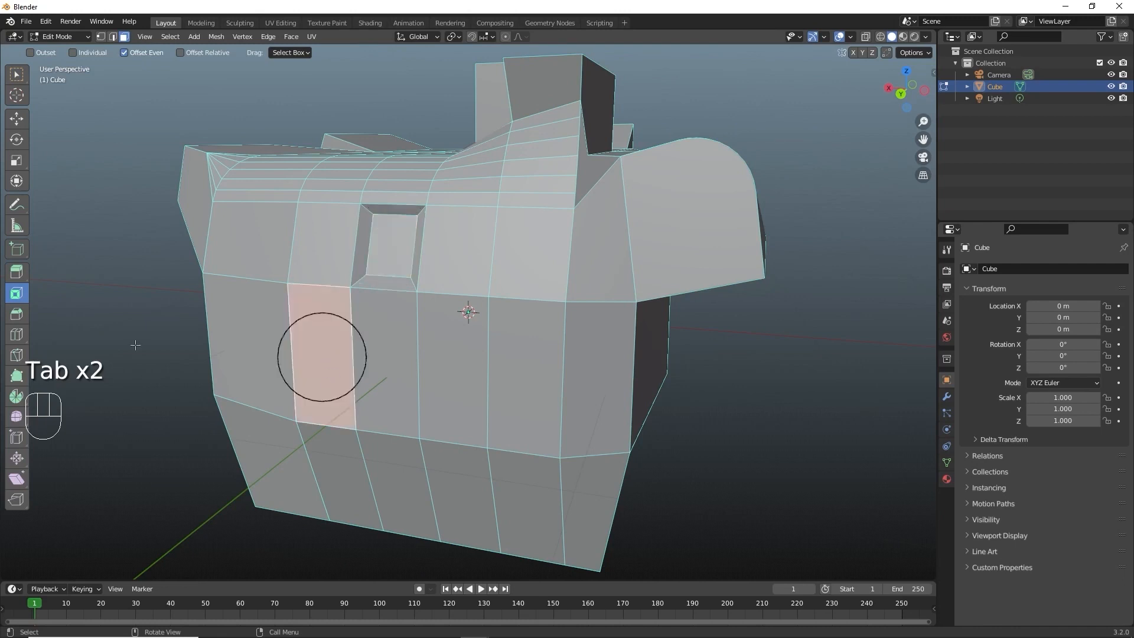
left_click(20, 299)
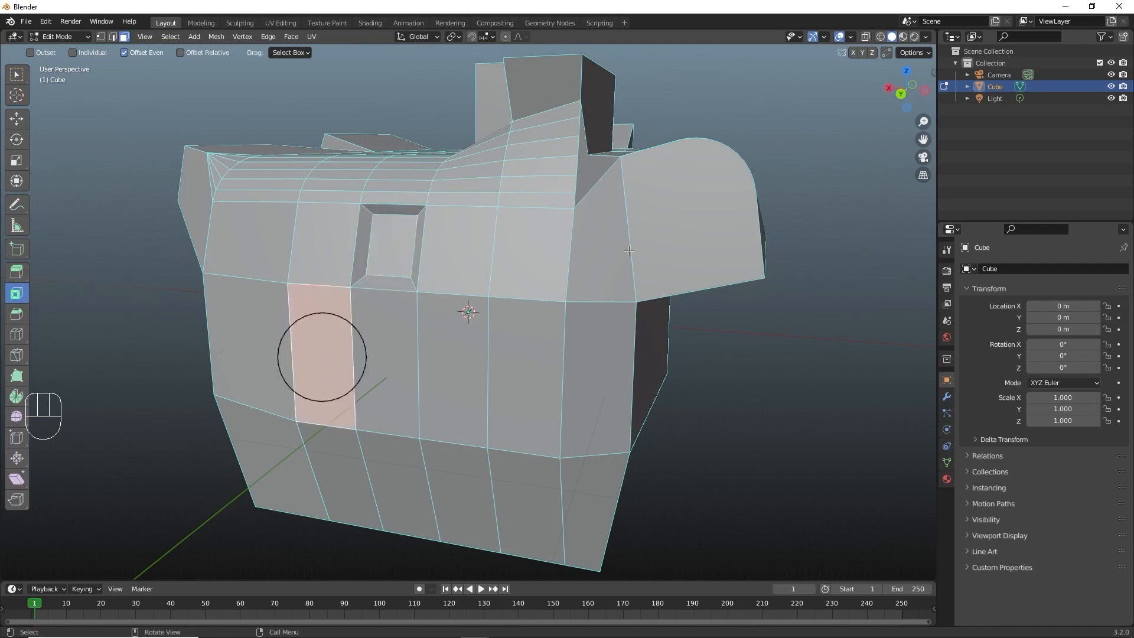
left_click_drag(629, 251, 363, 205)
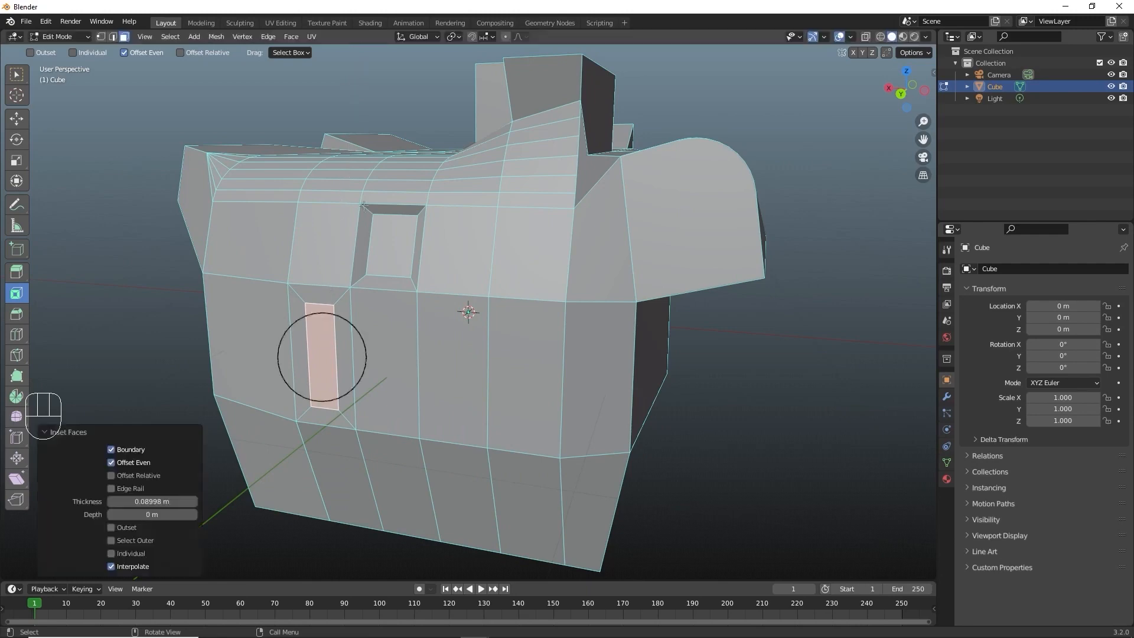
Rotate the new inset face about -2.74° in the view and move it about -0.064 m in X and -0.051 m in Y
middle_click_drag(364, 205, 363, 328)
key("r")
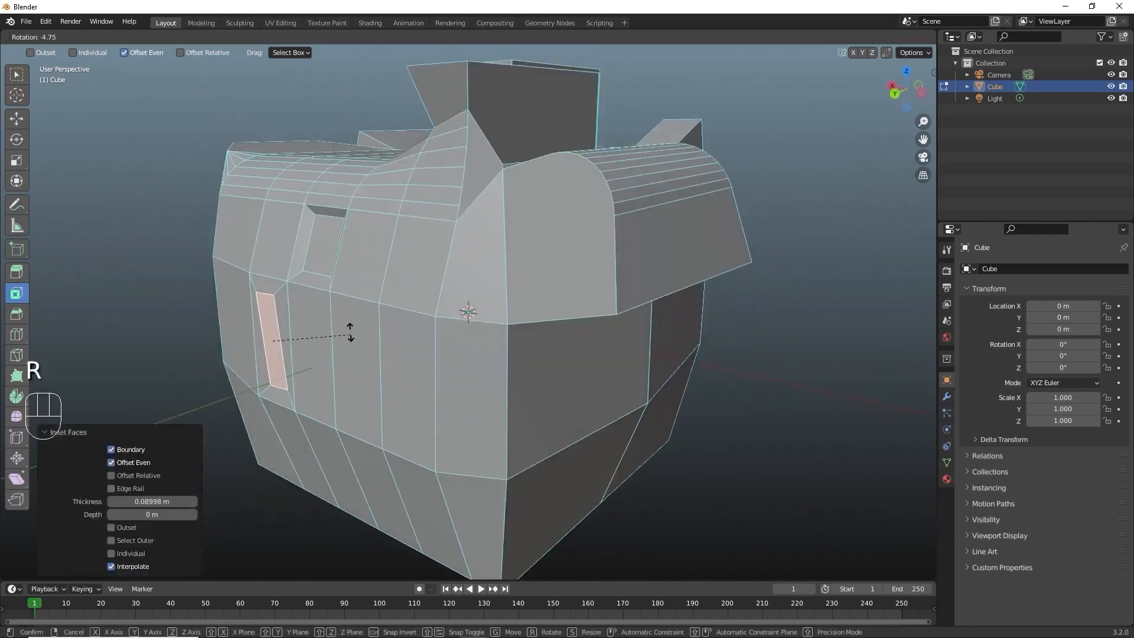
left_click(347, 338)
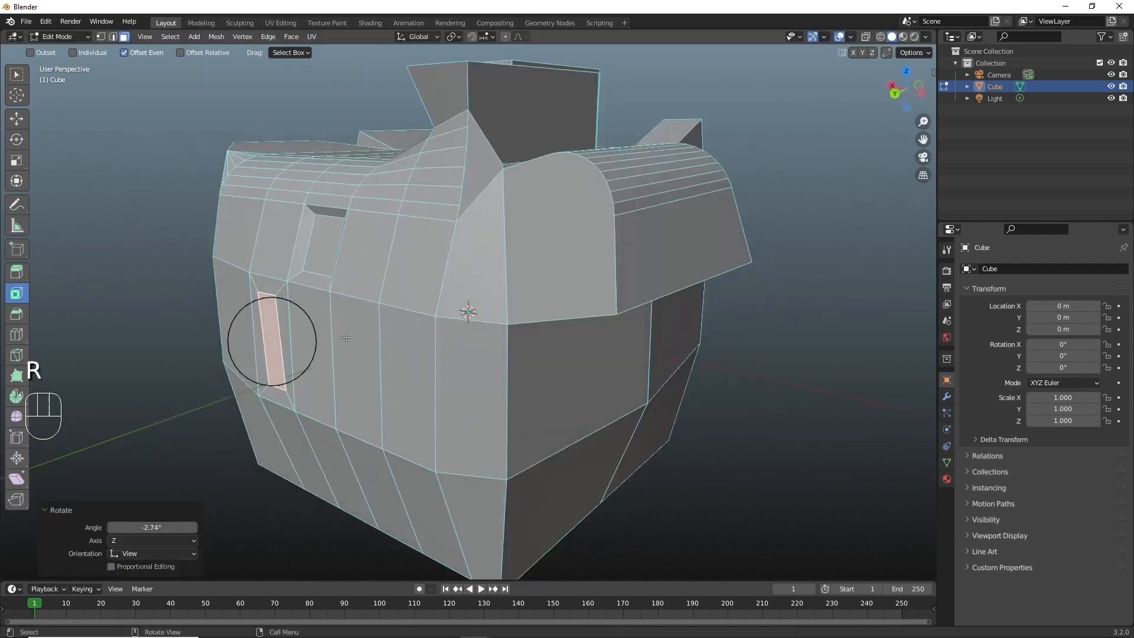
key("g")
left_click(286, 342)
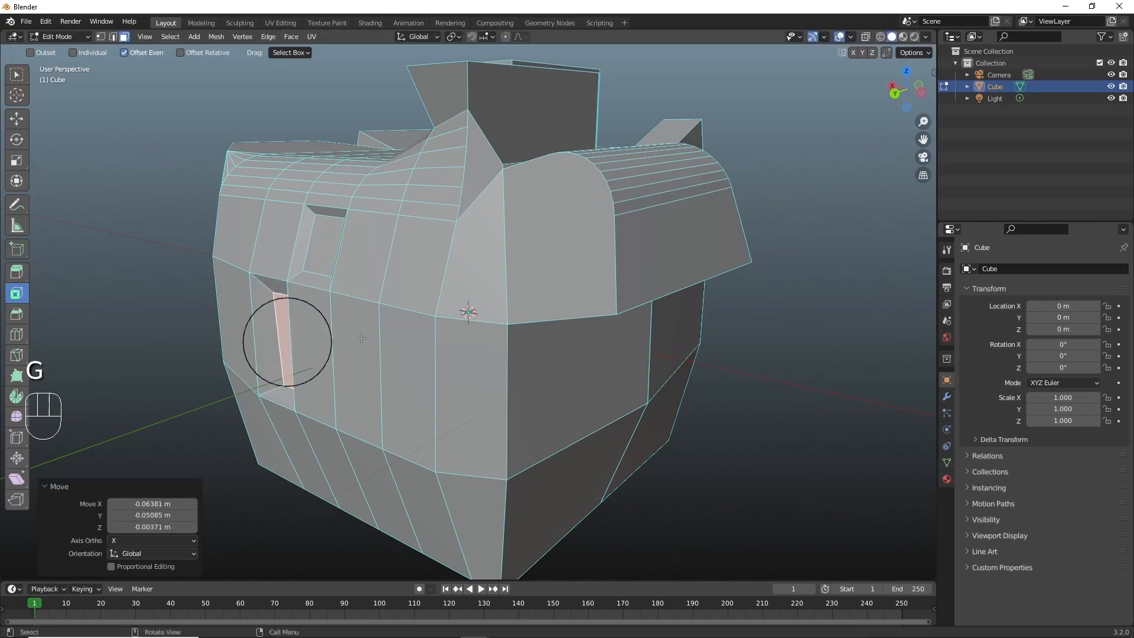
key("s")
right_click(327, 339)
Return to Object Mode and move the modelled cube into a new collection named something
middle_click_drag(287, 350, 529, 346)
key("Tab")
scroll(710, 339, "down", 3)
middle_click_drag(709, 339, 523, 356)
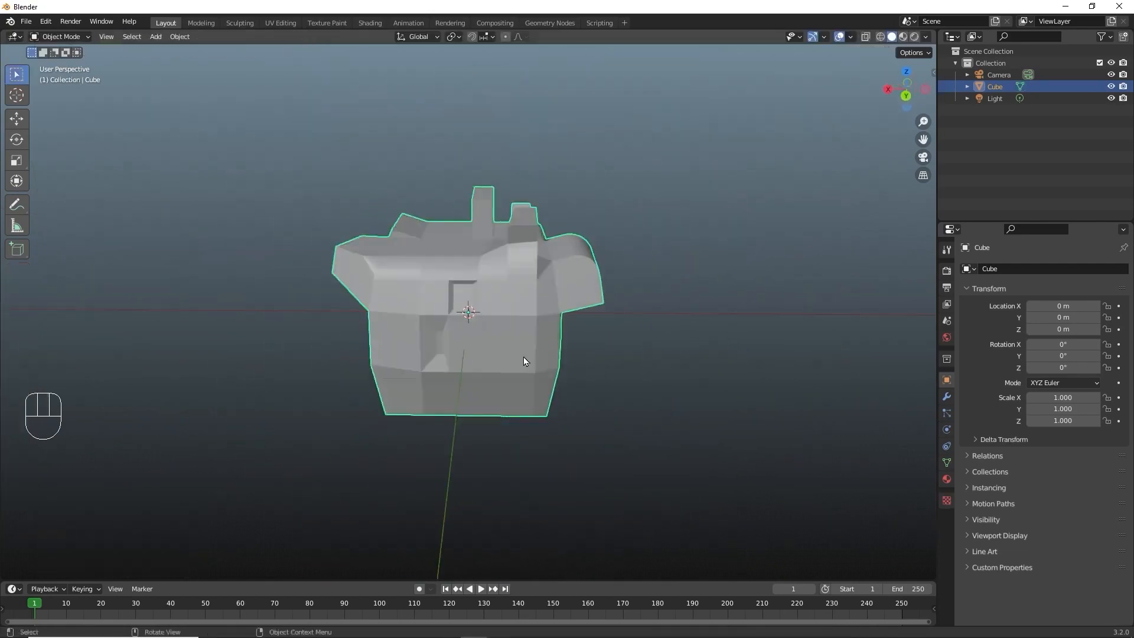
key("m")
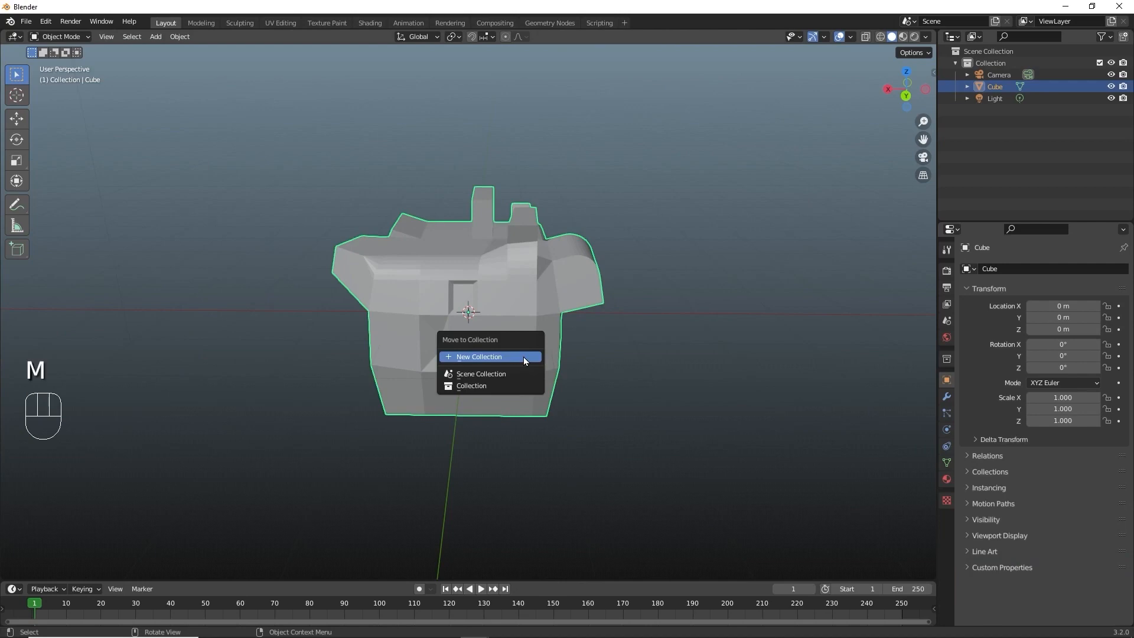
left_click(523, 357)
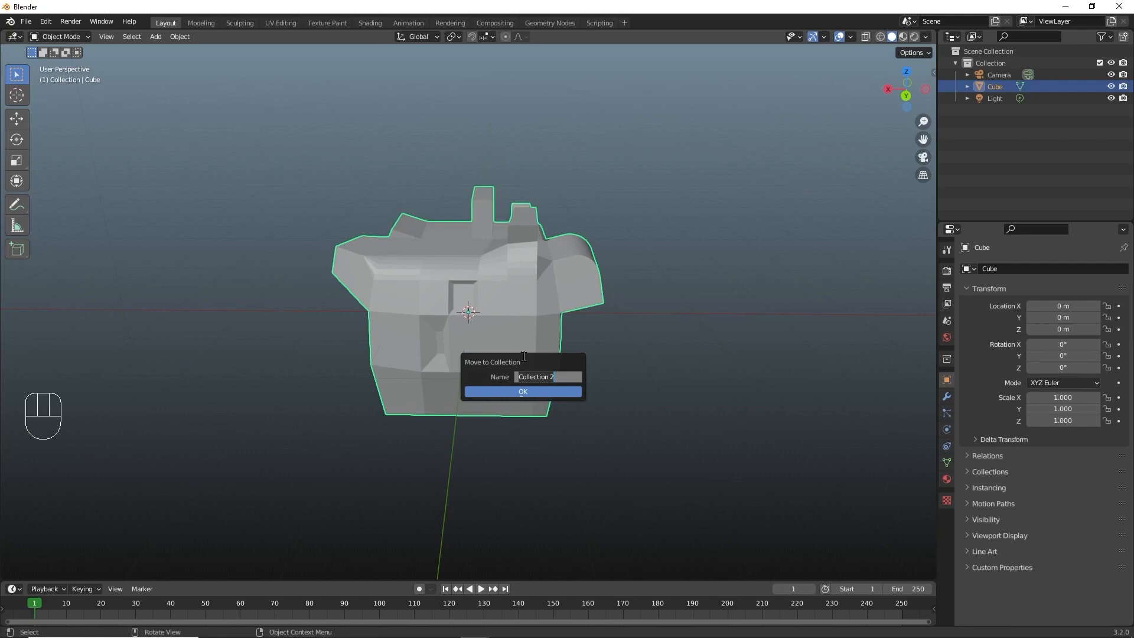
type("something")
key("Return")
left_click(561, 392)
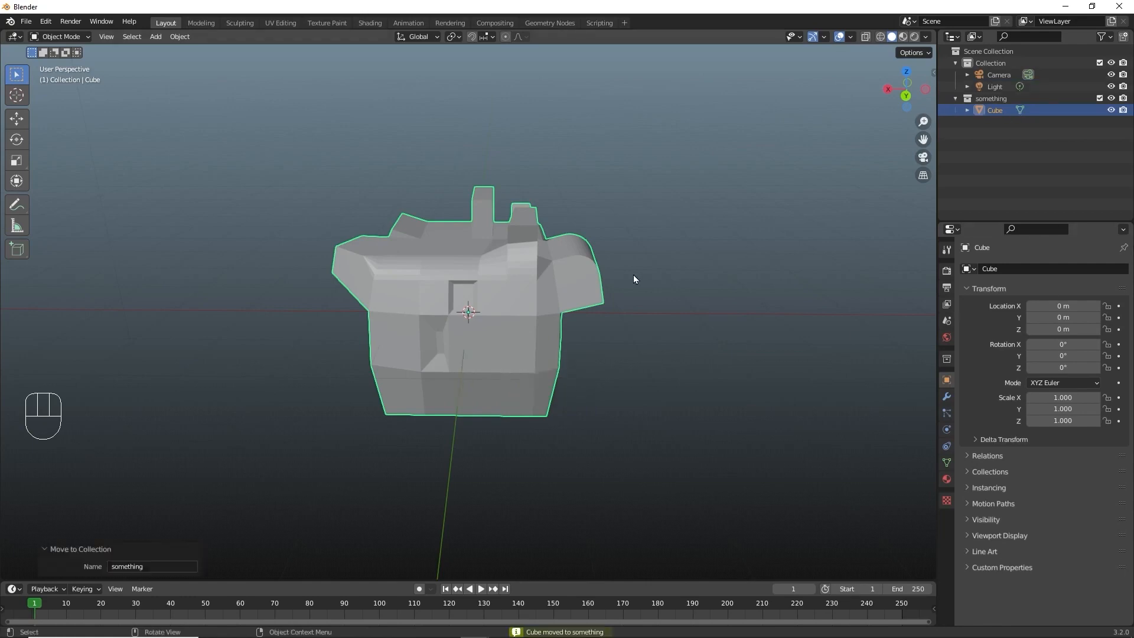
Move the modelled cube about 4.55 m along the global X axis
key("g")
key("x")
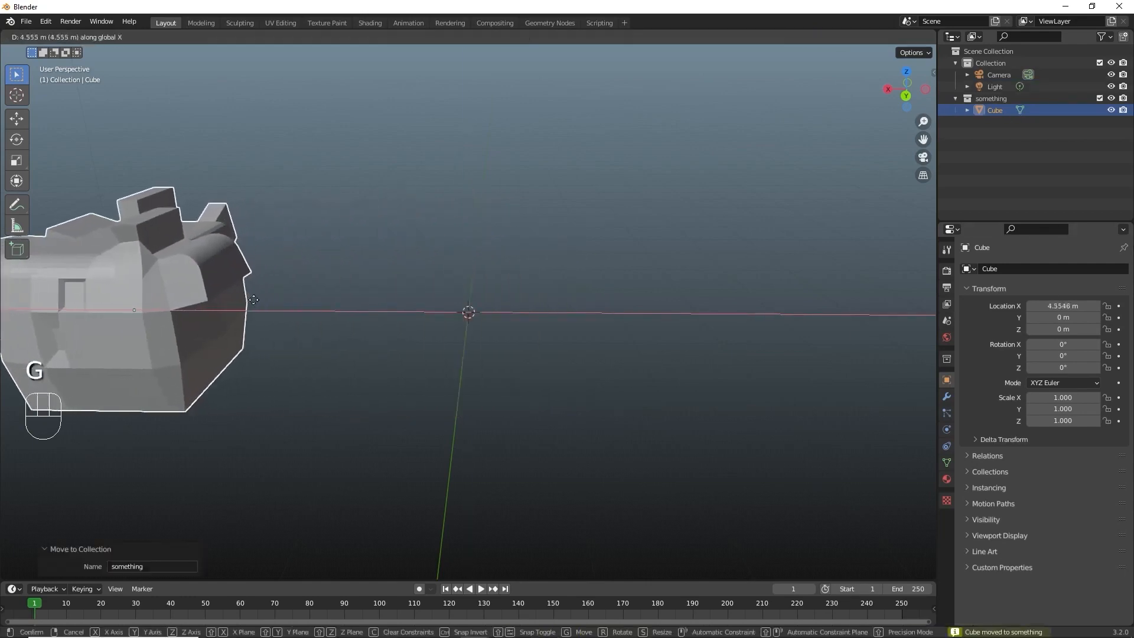
left_click(260, 300)
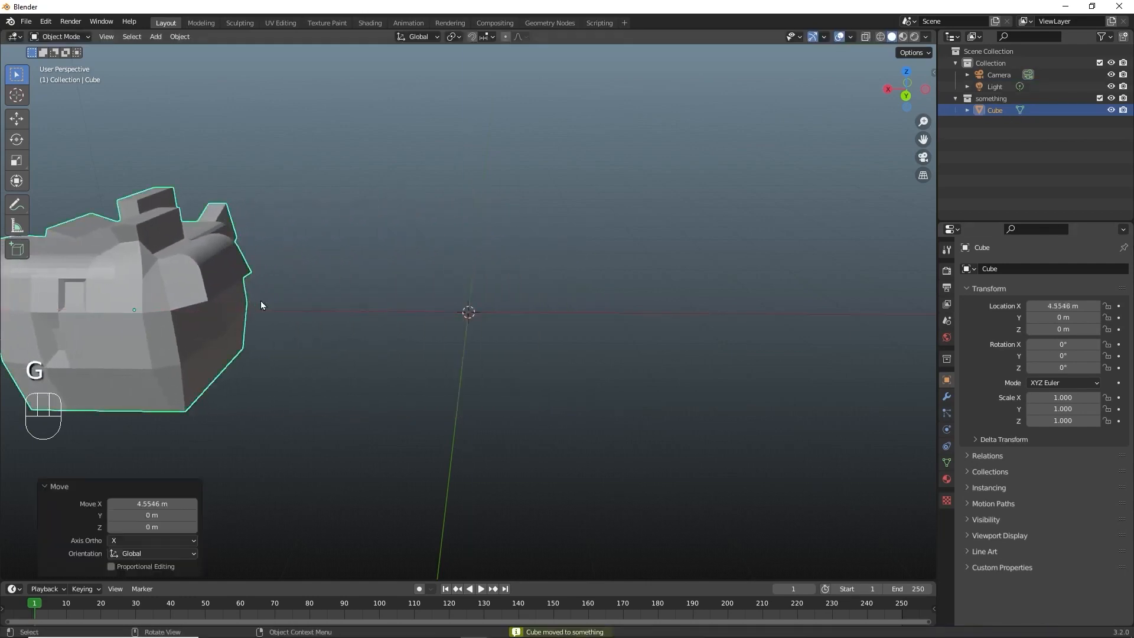
Show the selectability toggles in the Outliner and hide the modelled cube inside the collapsed something collection
left_click(1104, 37)
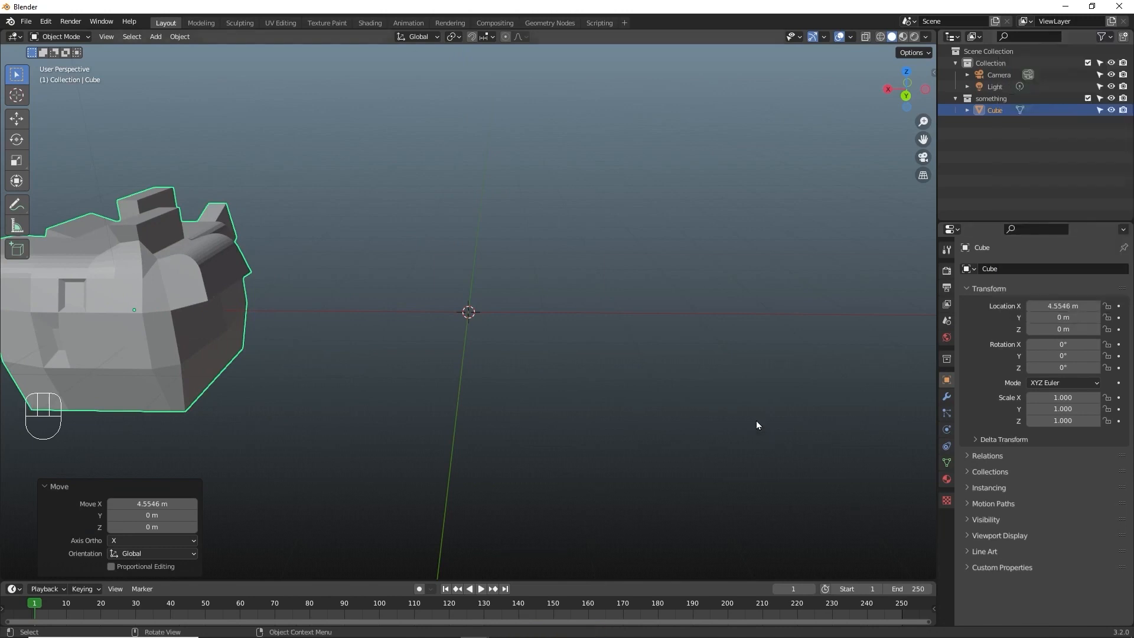
left_click(112, 343)
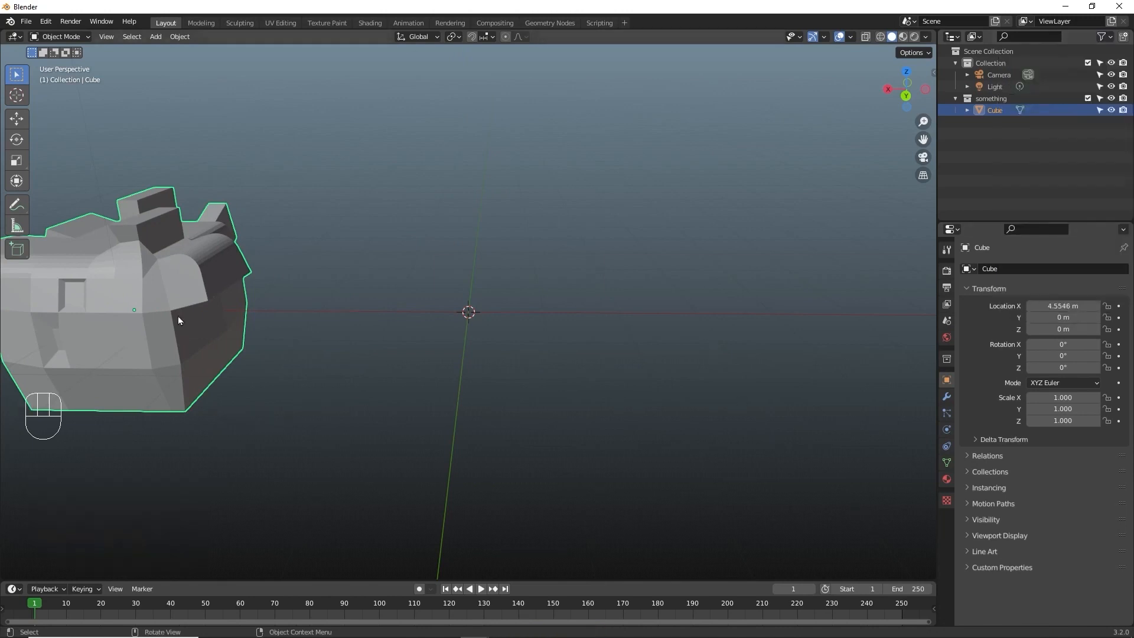
left_click(1113, 110)
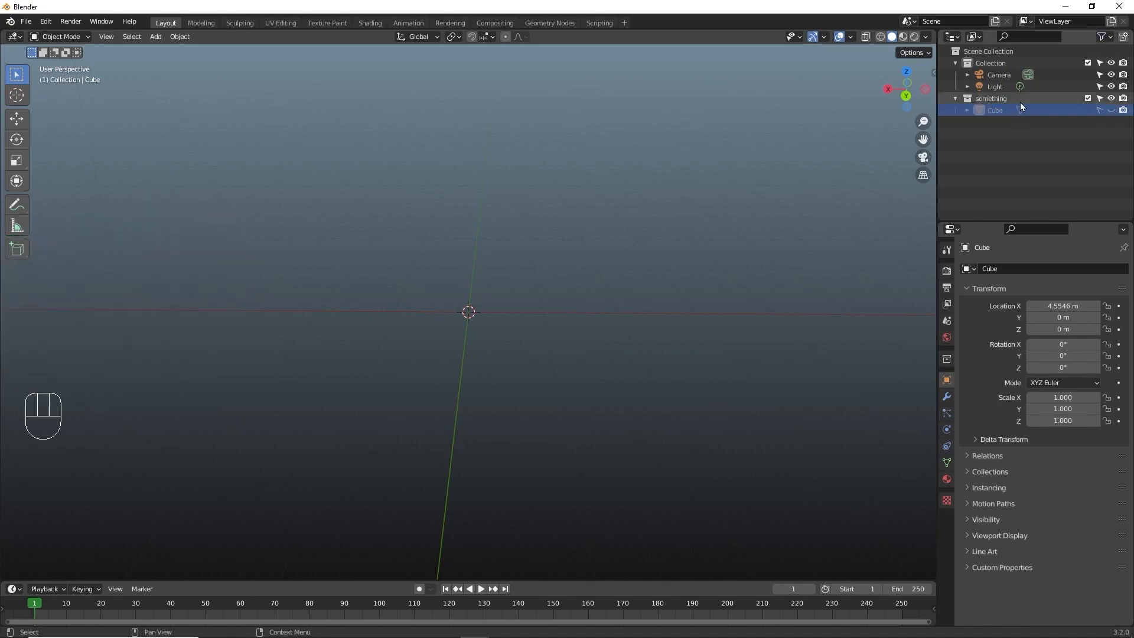
left_click(956, 98)
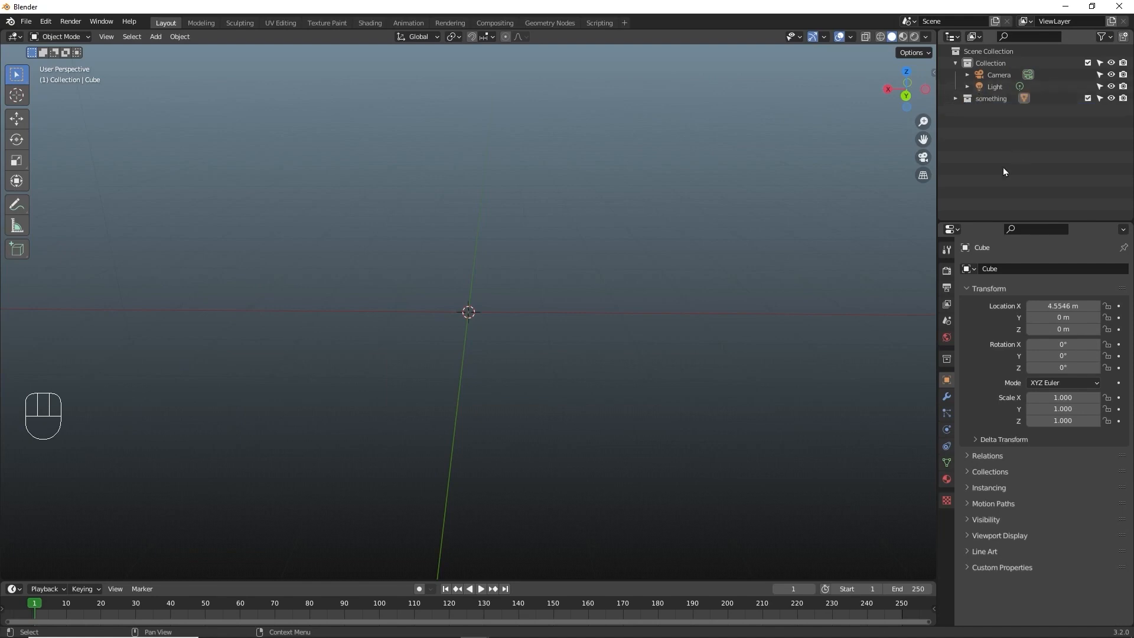
Add a new 2 m cube mesh at the world origin
key("shift+a")
mouse_move(486, 320)
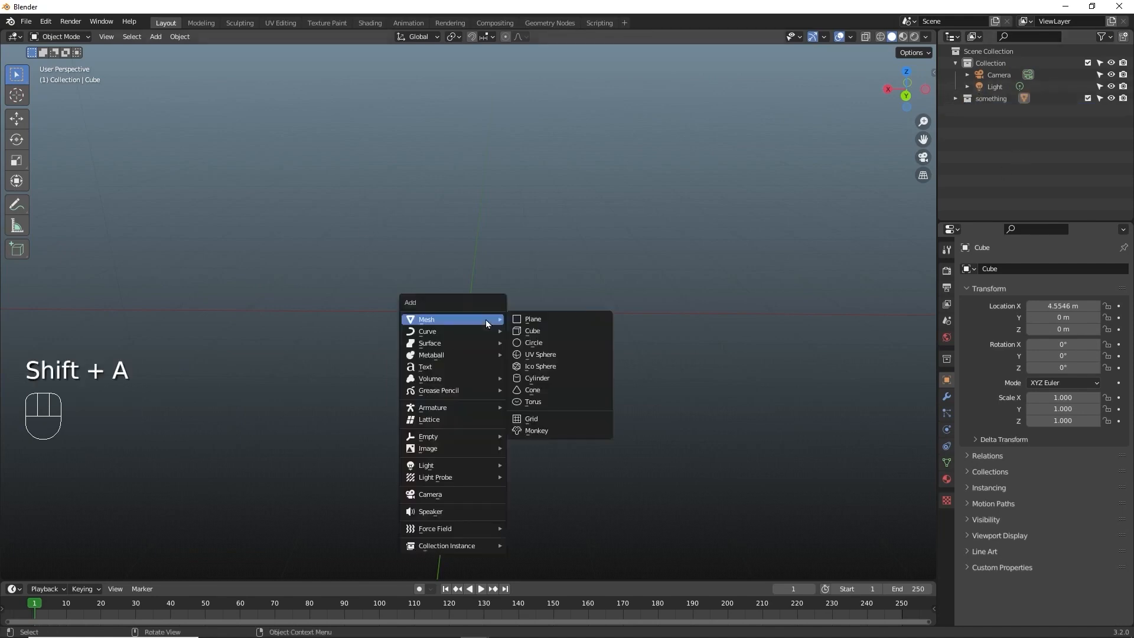
left_click(541, 332)
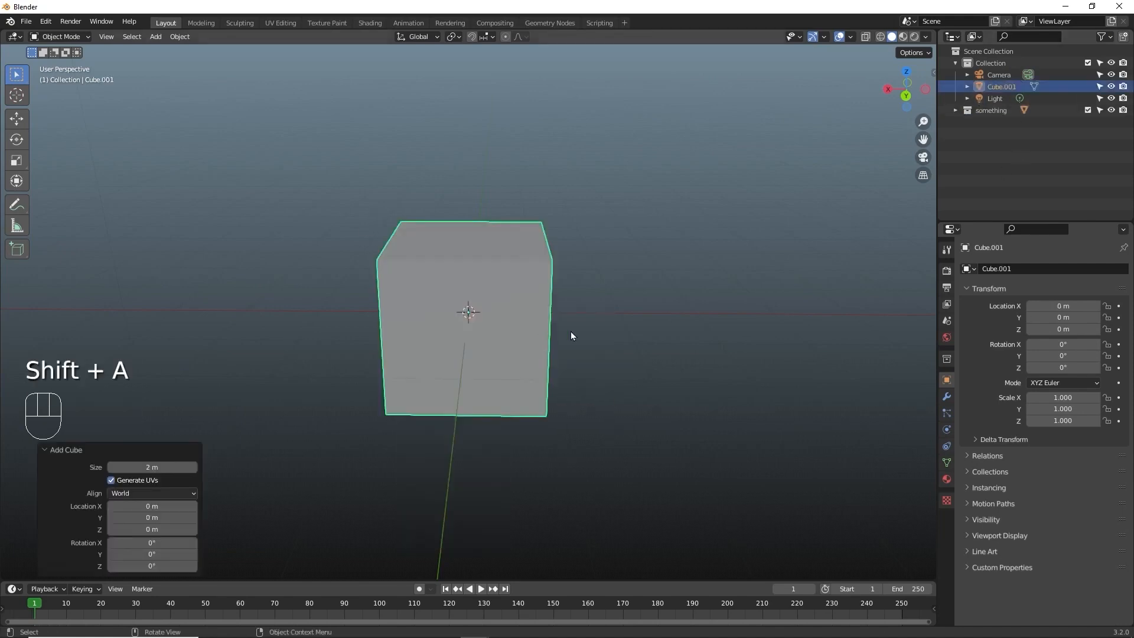
key("s")
middle_click_drag(733, 371, 646, 377)
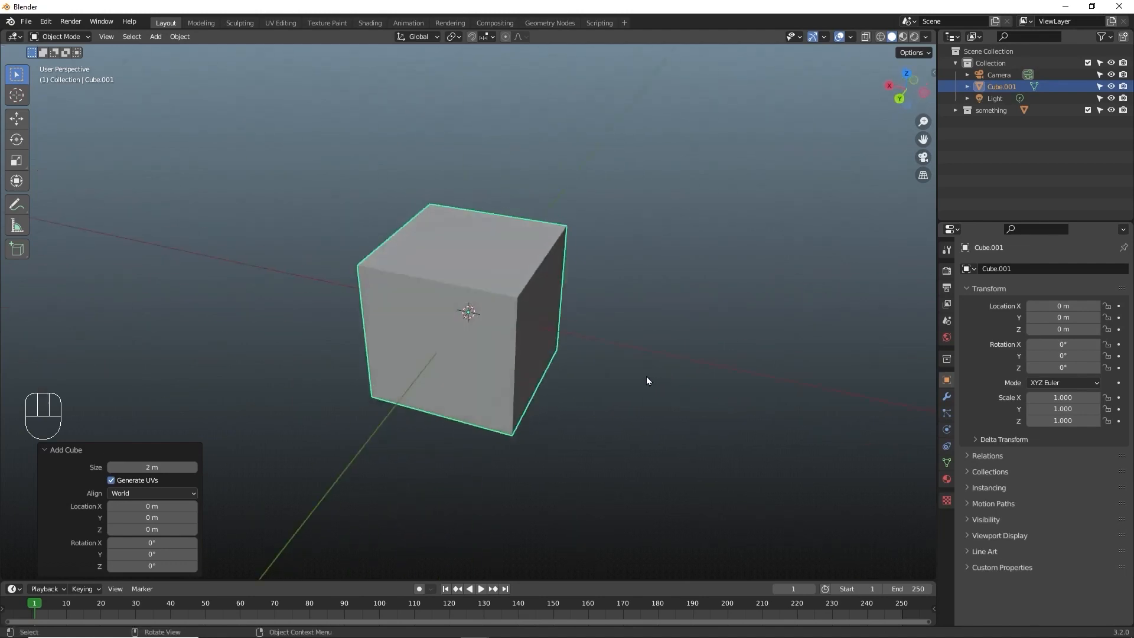
Extrude the new cube's top face about 0.884 m upward and scale it down to about 0.4 to form a taper
key("Tab")
left_click(513, 233)
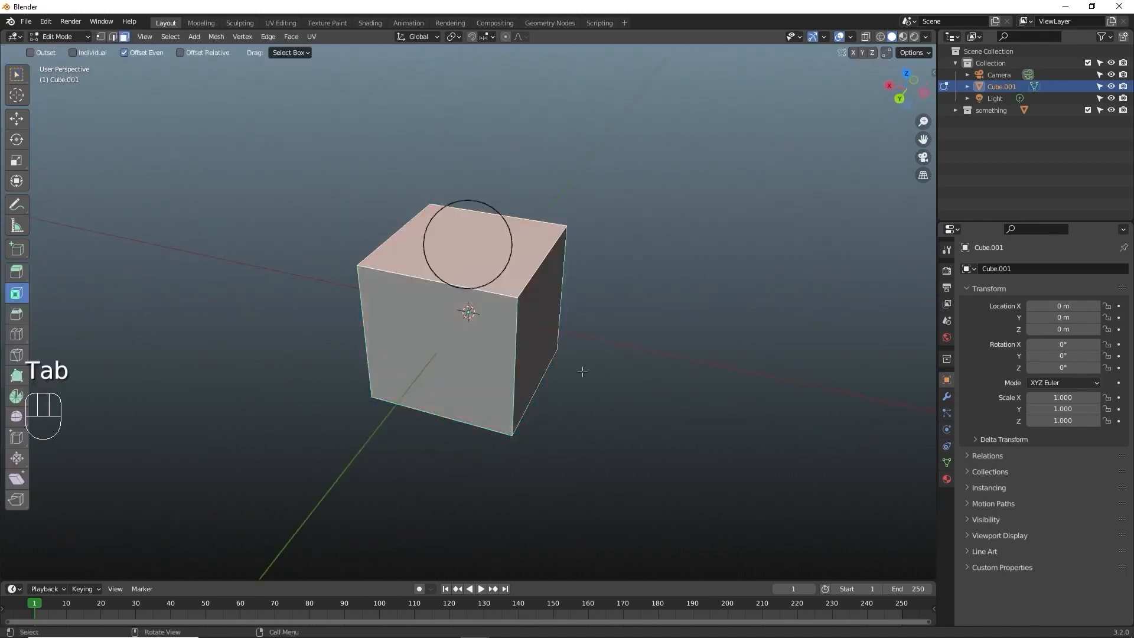
scroll(582, 371, "up", 1)
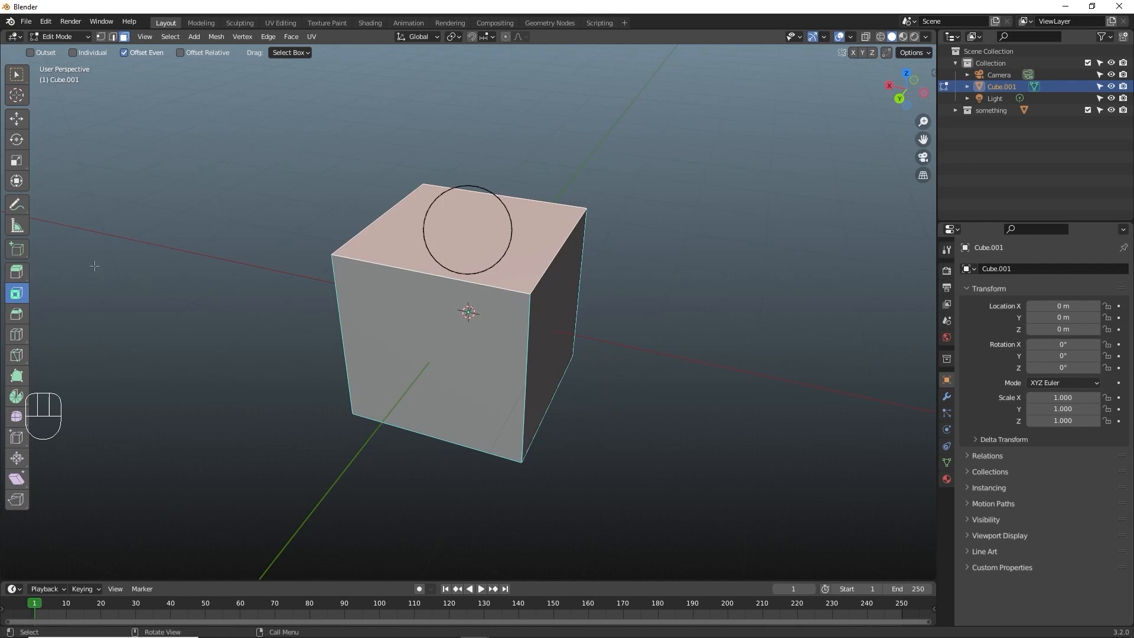
left_click(16, 271)
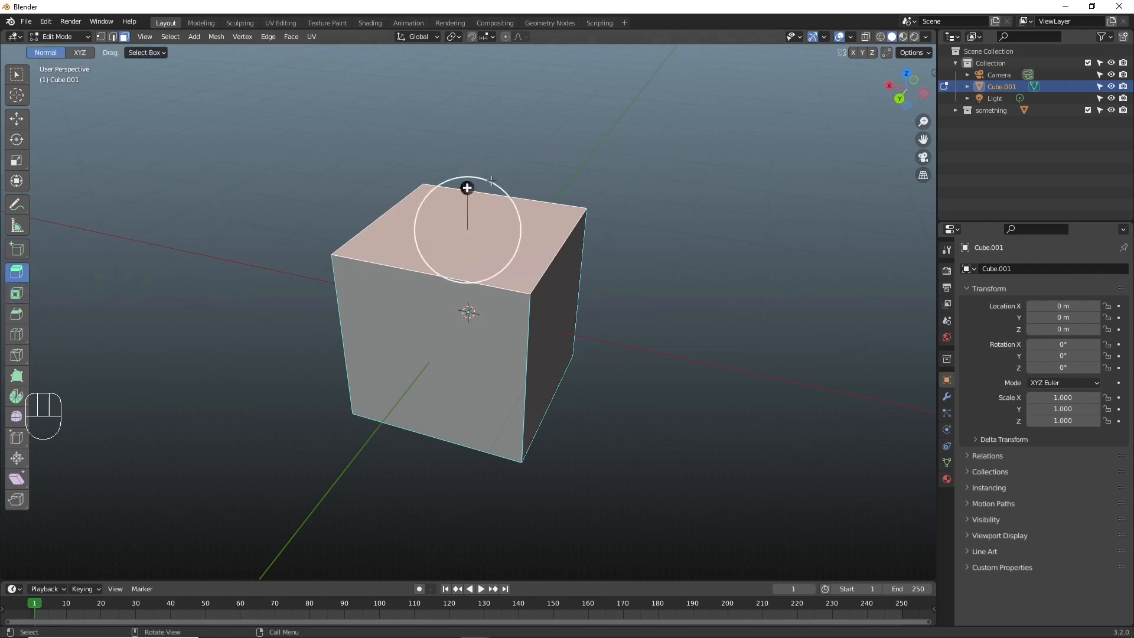
left_click_drag(466, 187, 466, 102)
key("s")
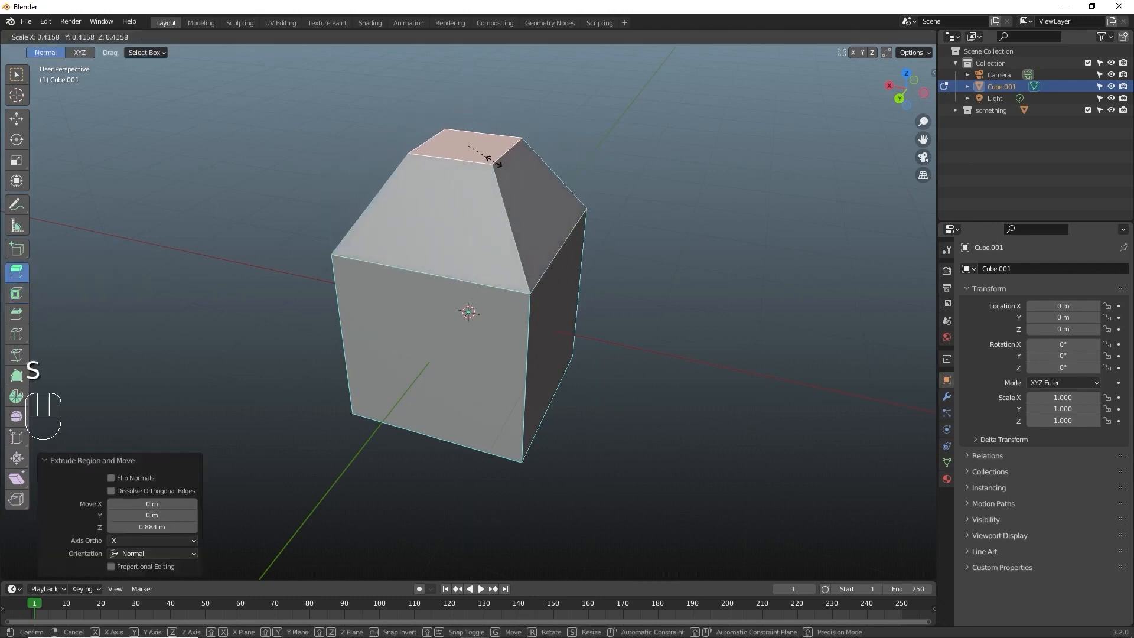
left_click(490, 157)
Extrude the tapered top face upward twice, about 0.743 m and about 1.031 m, to form a neck
key("e")
left_click(530, 166)
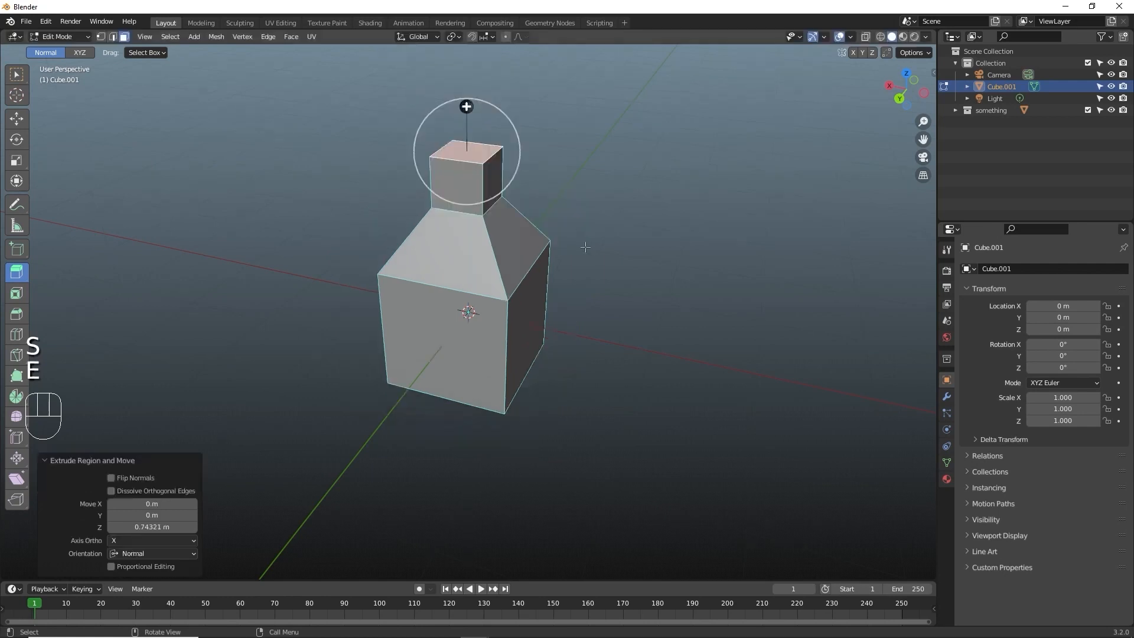
key("e")
left_click(571, 170)
scroll(582, 168, "down", 2)
Extrude the neck's top face about 0.686 m upward and scale it up to about 1.6 to form a flared mouth
key("e")
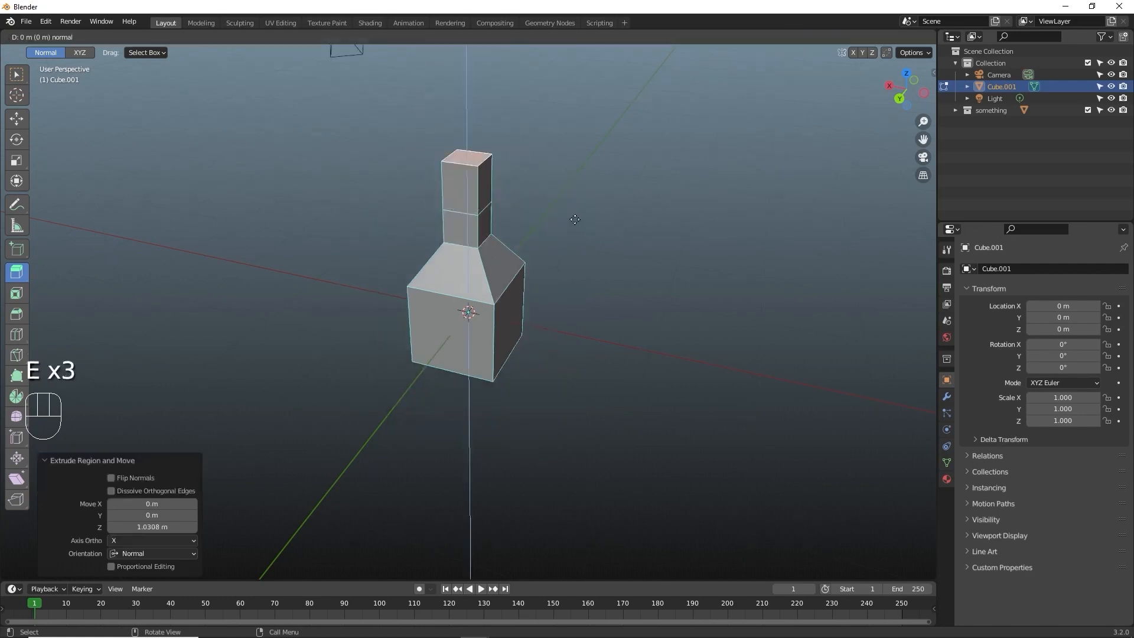
left_click(576, 184)
key("s")
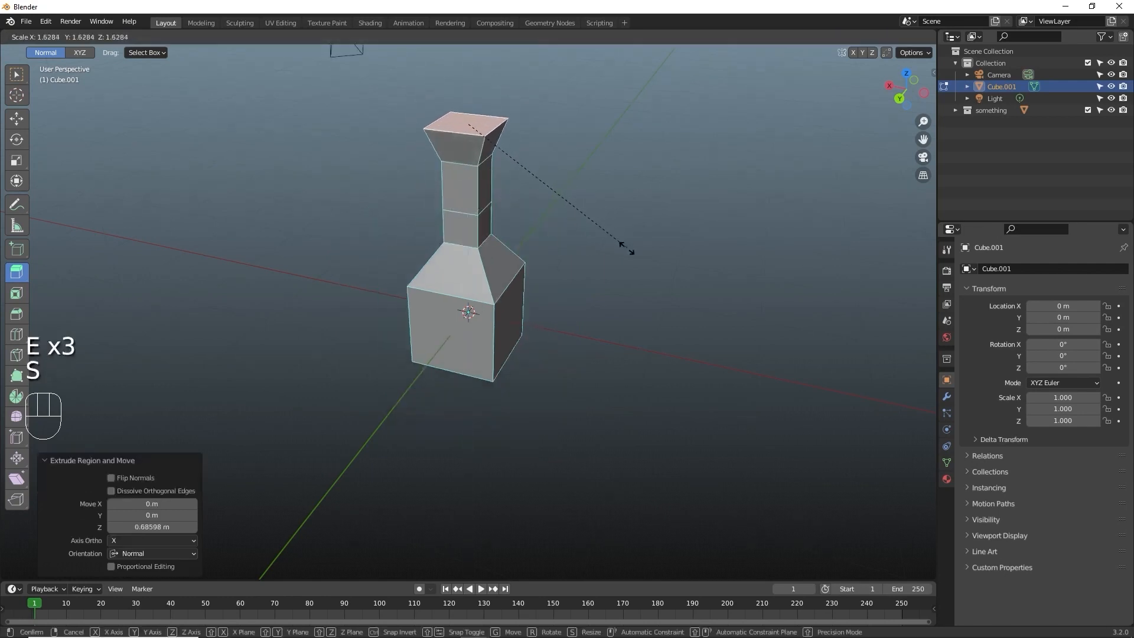
left_click(628, 251)
middle_click_drag(628, 251, 535, 310)
middle_click_drag(686, 285, 636, 326)
scroll(636, 326, "up", 2)
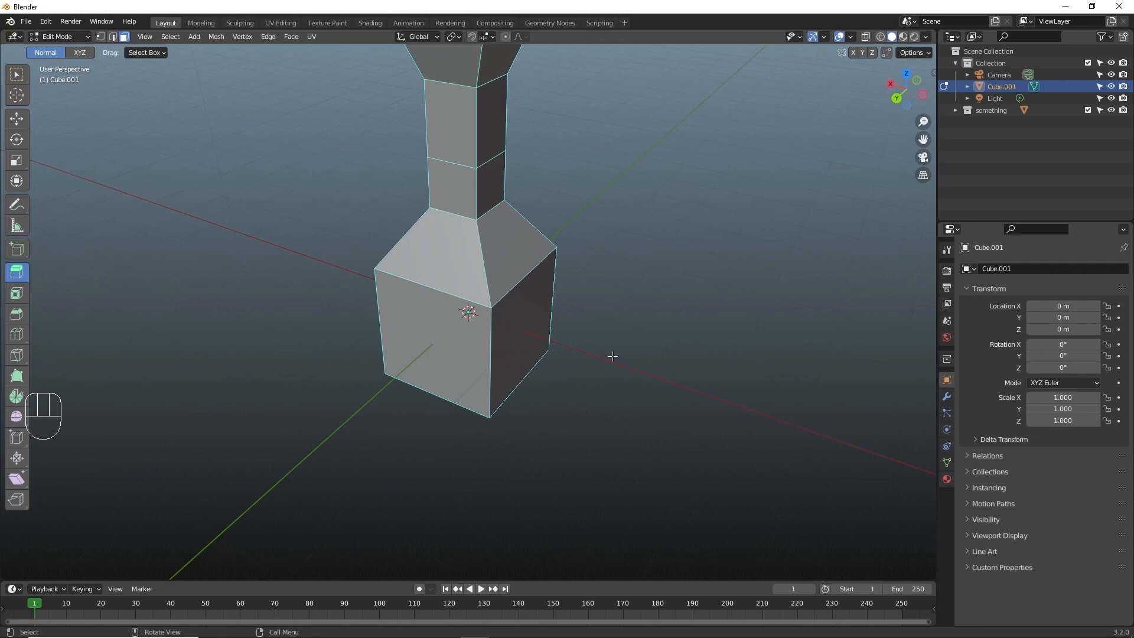
Return to Object Mode and delete the bottle-shaped object
scroll(612, 356, "down", 2)
middle_click_drag(561, 355, 552, 401, "shift")
key("Tab")
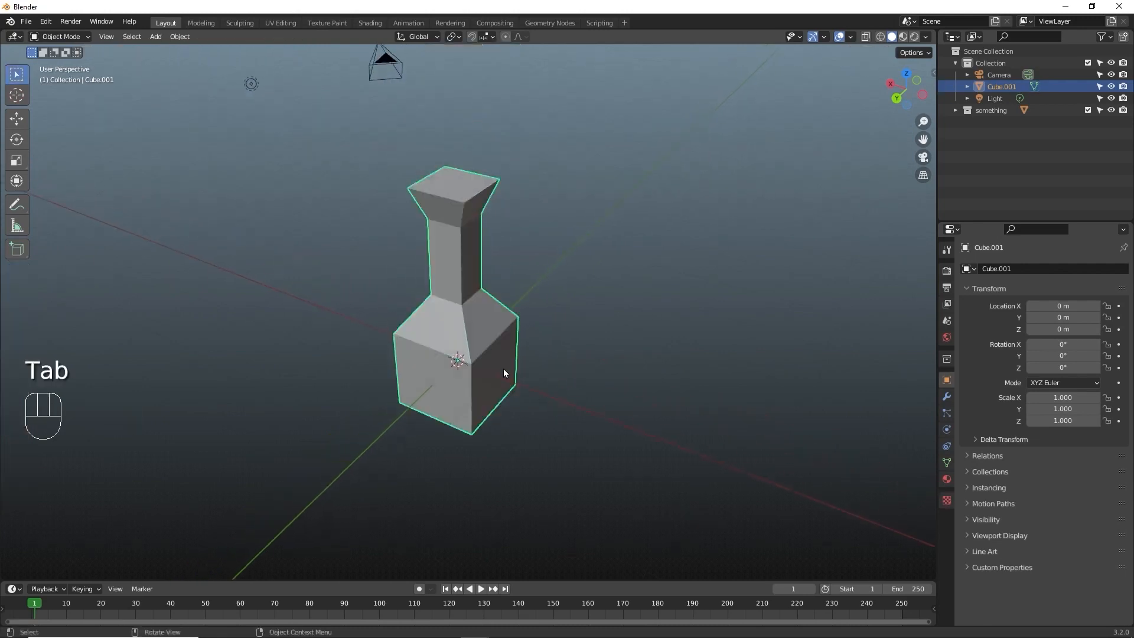
key("Delete")
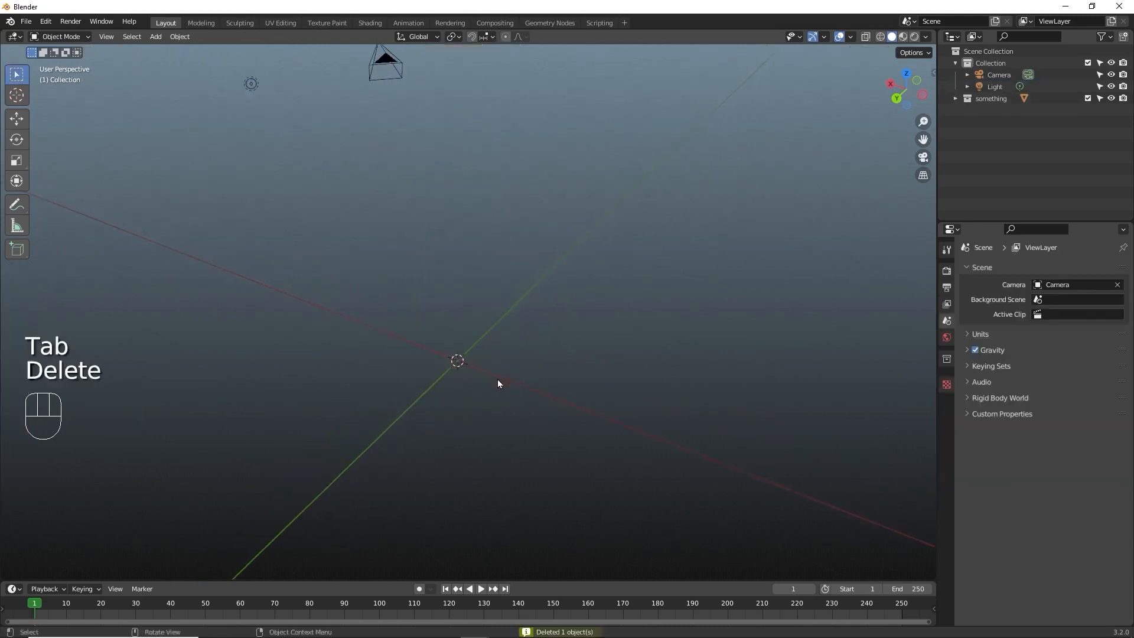
Add a fresh 2 m cube mesh at the world origin
key("shift+a")
mouse_move(497, 379)
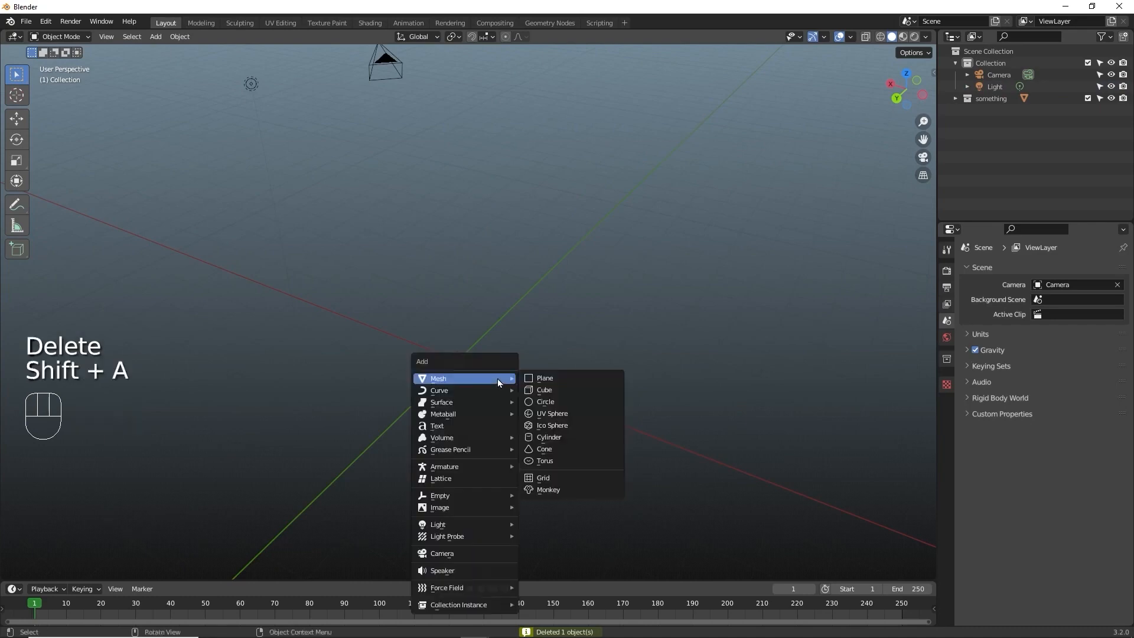
left_click(551, 392)
middle_click_drag(551, 389, 590, 368)
Add a Subdivision Surface modifier to the cube and set its viewport levels to 2
left_click(947, 397)
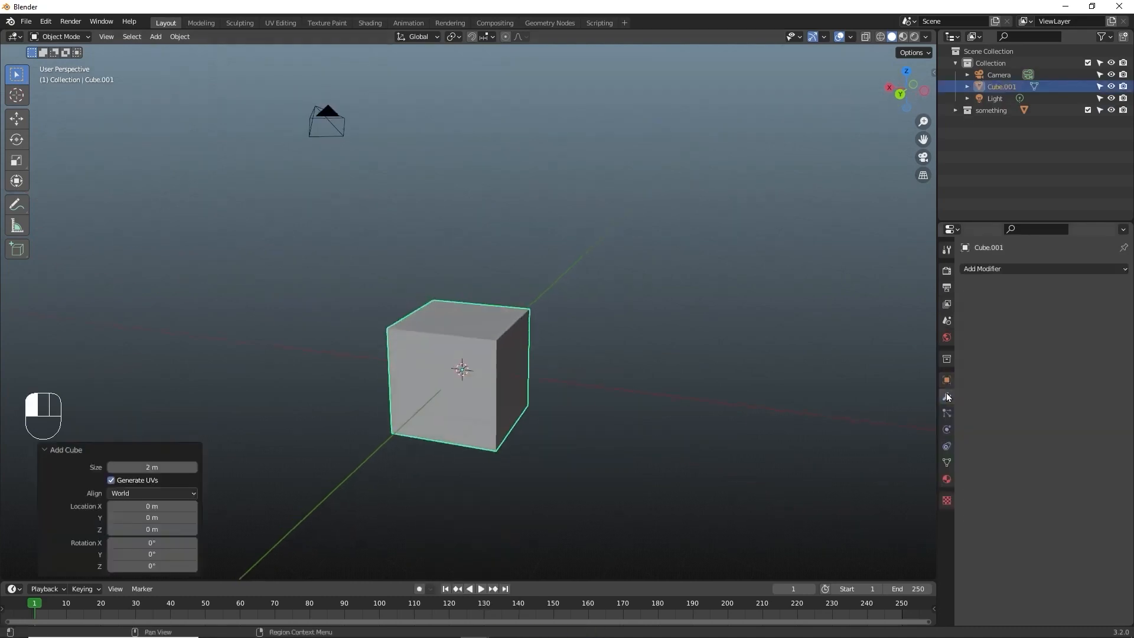
left_click(1024, 267)
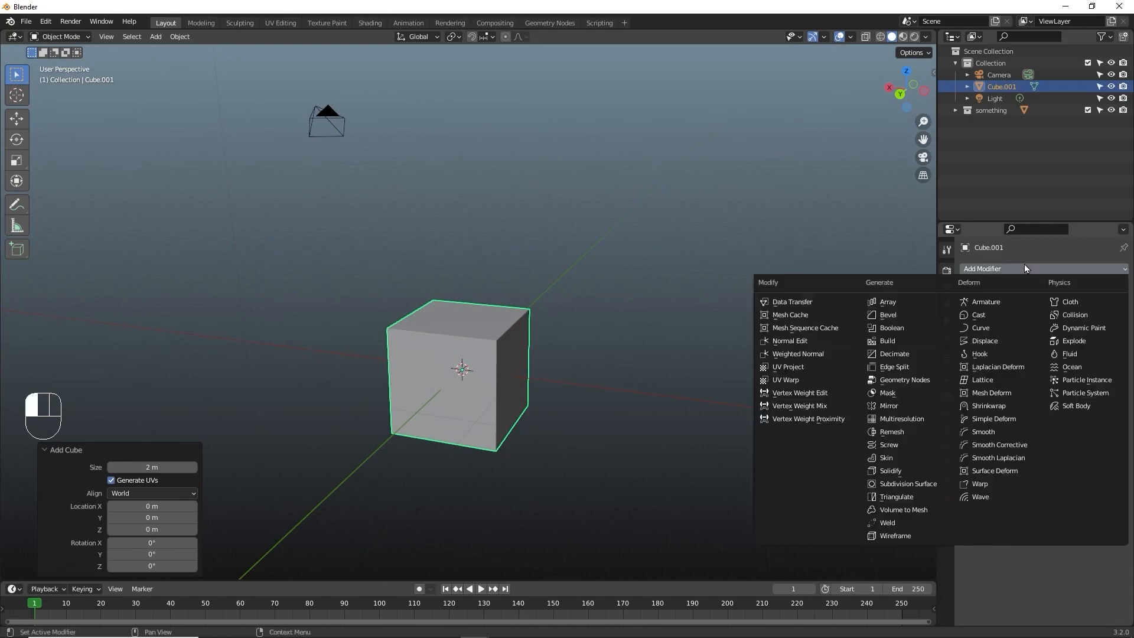
left_click(898, 485)
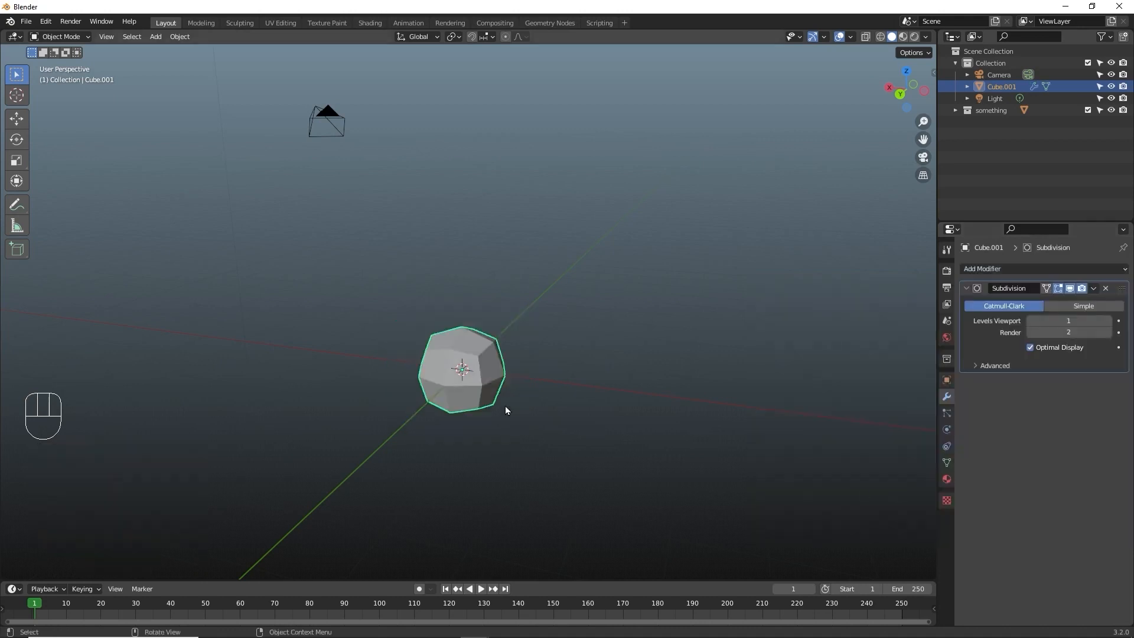
middle_click_drag(507, 408, 577, 392)
middle_click_drag(664, 468, 679, 352, "shift")
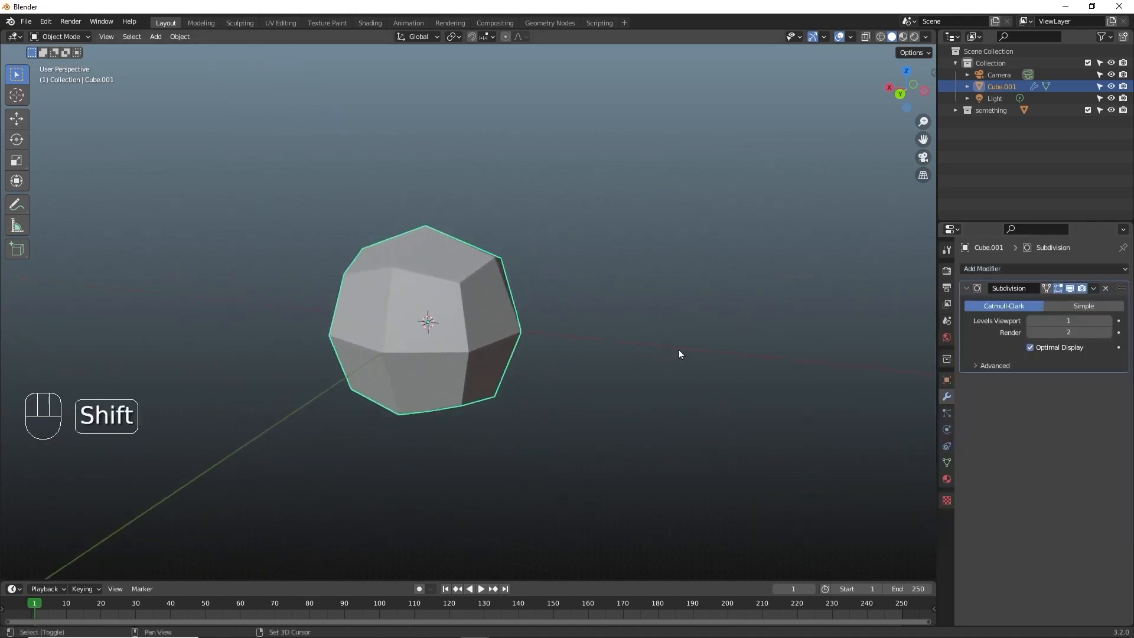
left_click(1110, 320)
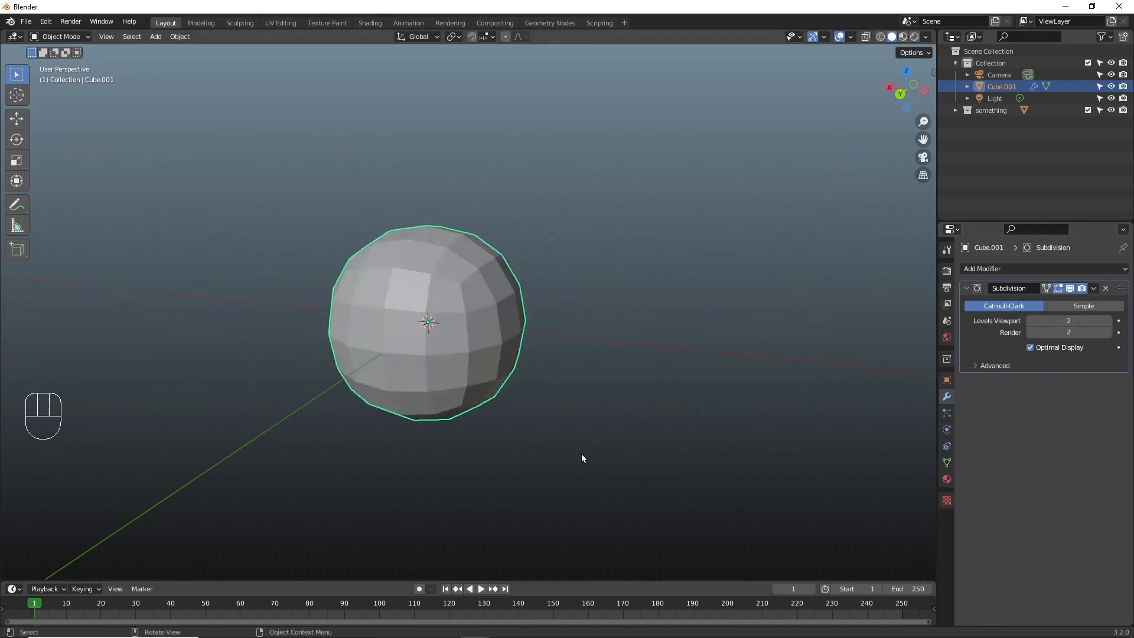
Enter Edit Mode on the subdivided cube and extrude its top face about 0.745 m upward
left_click(699, 194)
left_click(424, 295)
key("Tab")
middle_click_drag(664, 447, 628, 368)
middle_click_drag(649, 399, 637, 403)
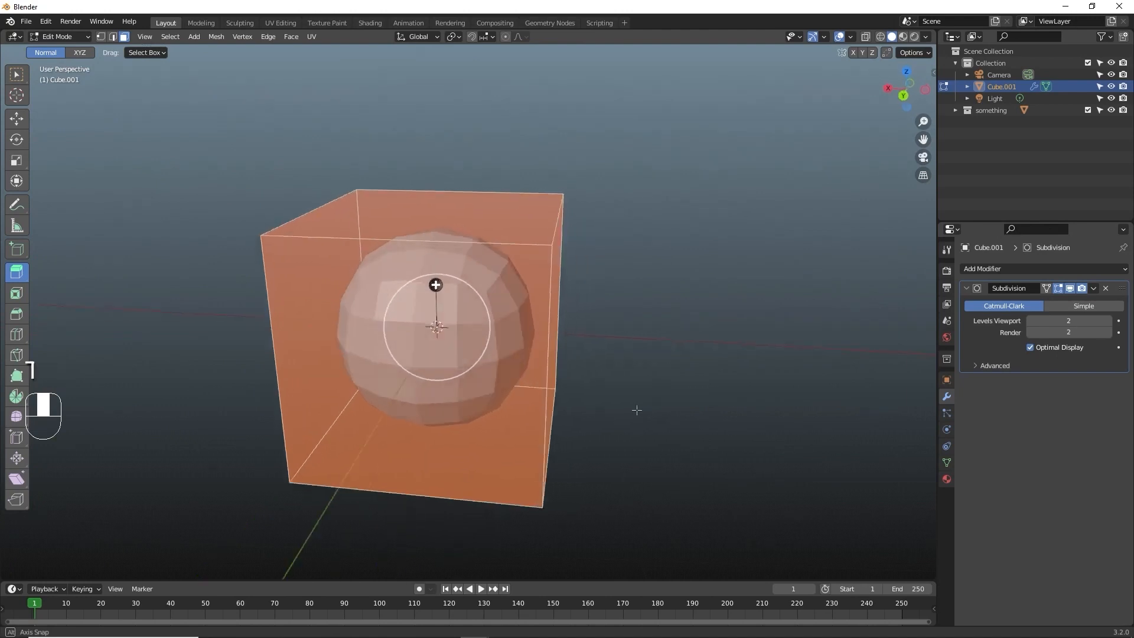
scroll(635, 402, "down", 4)
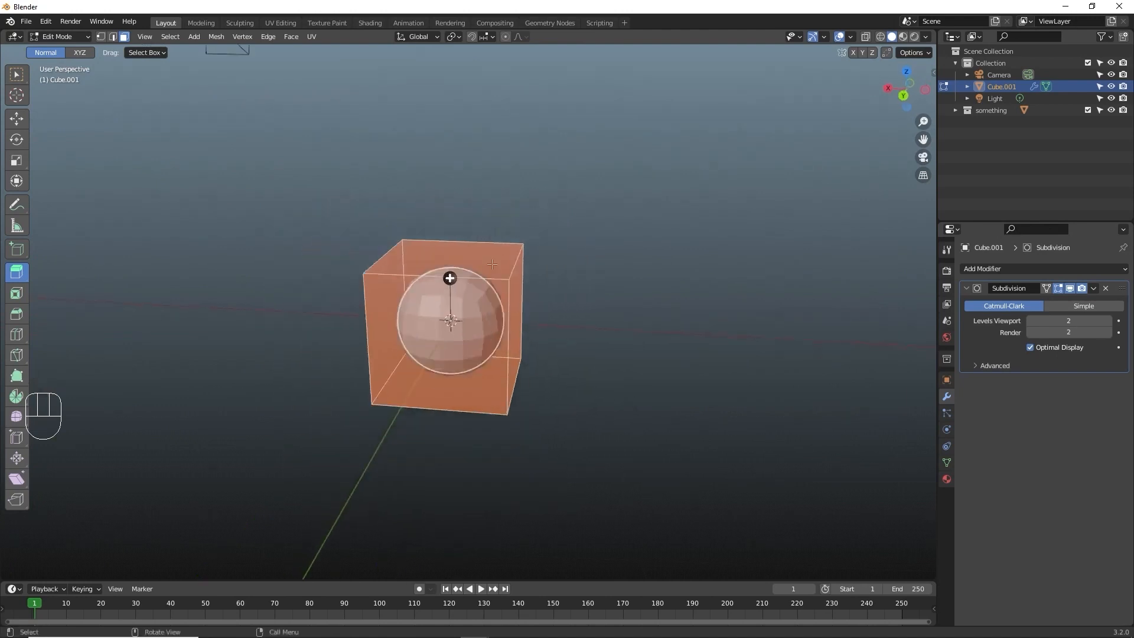
left_click(456, 254)
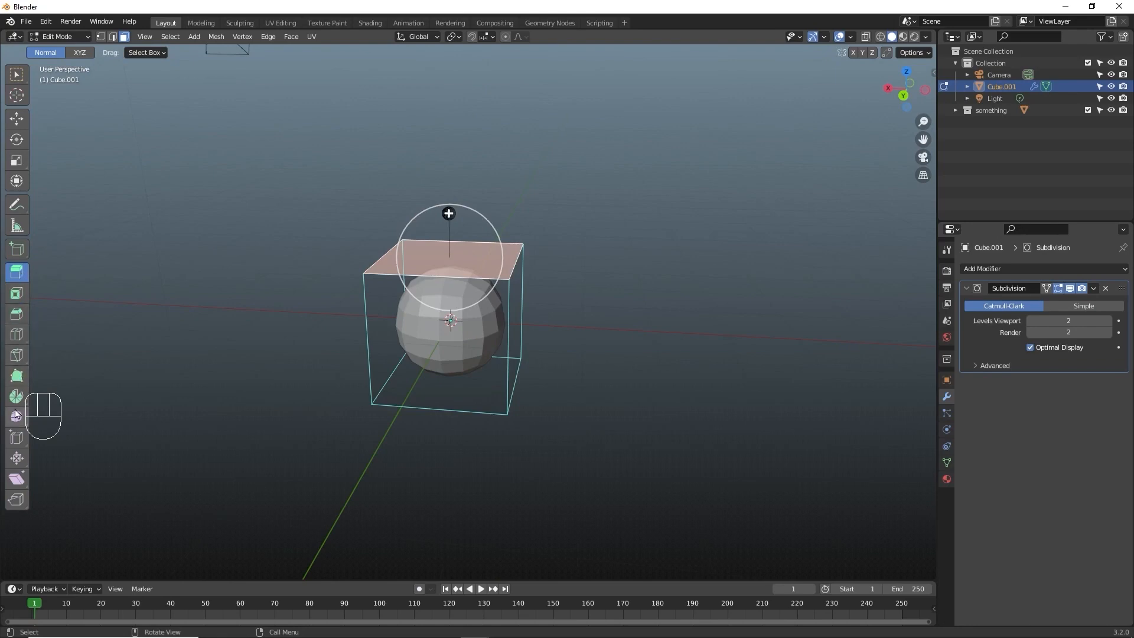
left_click_drag(449, 214, 455, 161)
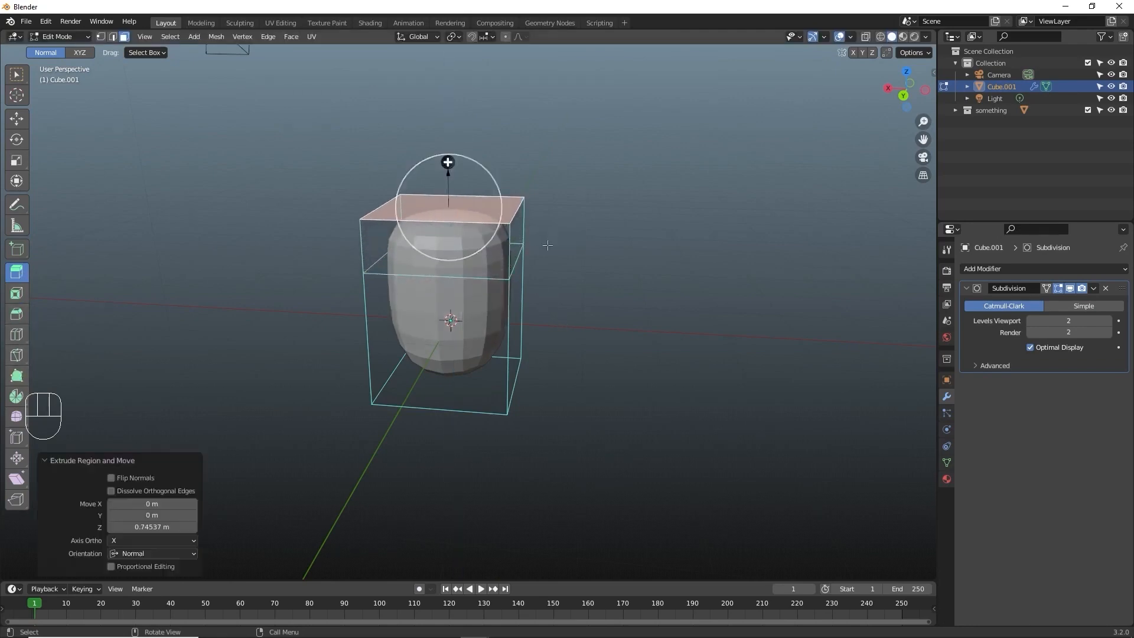
middle_click_drag(455, 161, 549, 343)
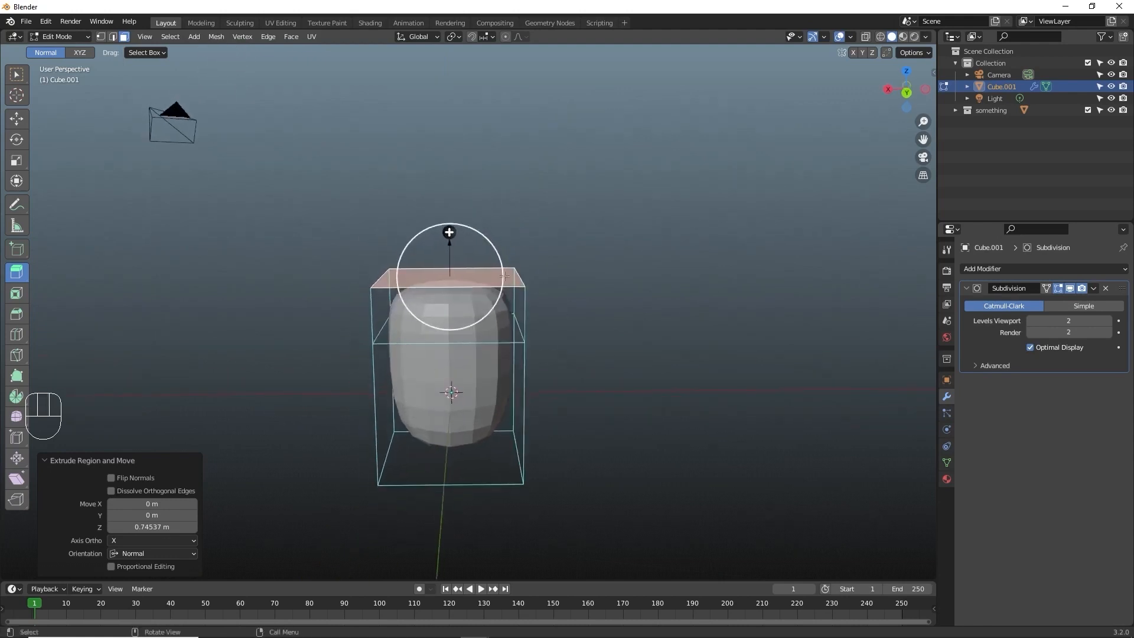
Extrude the top face inward at scale 0.498, then about 0.435 m upward, and scale it to 0.358 to form the shoulder
key("e")
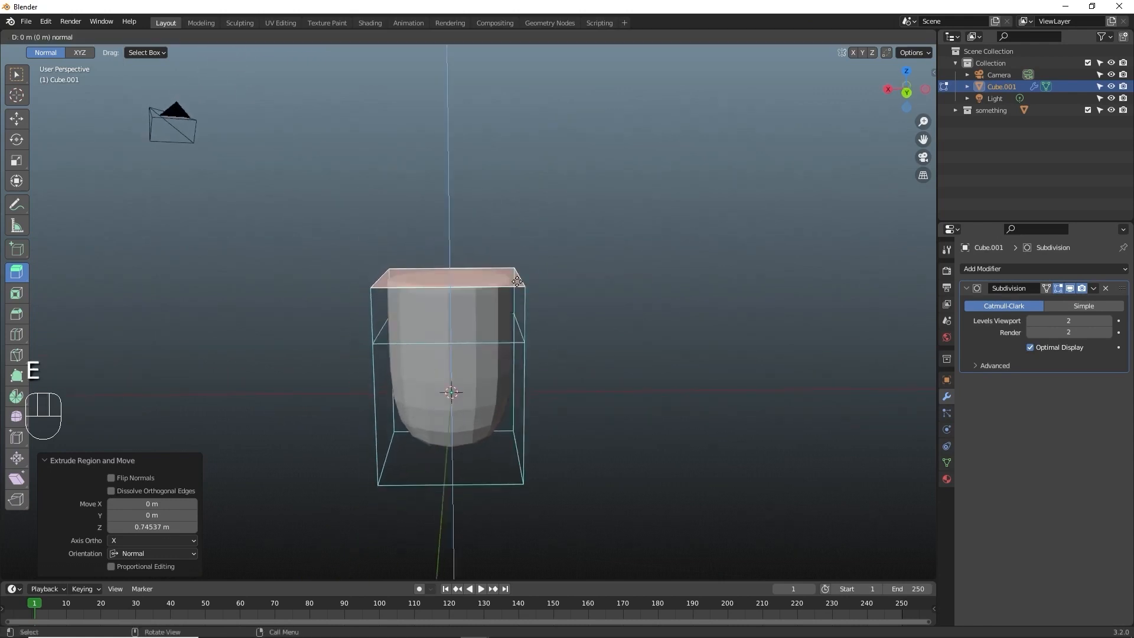
key("s")
left_click(482, 270)
key("e")
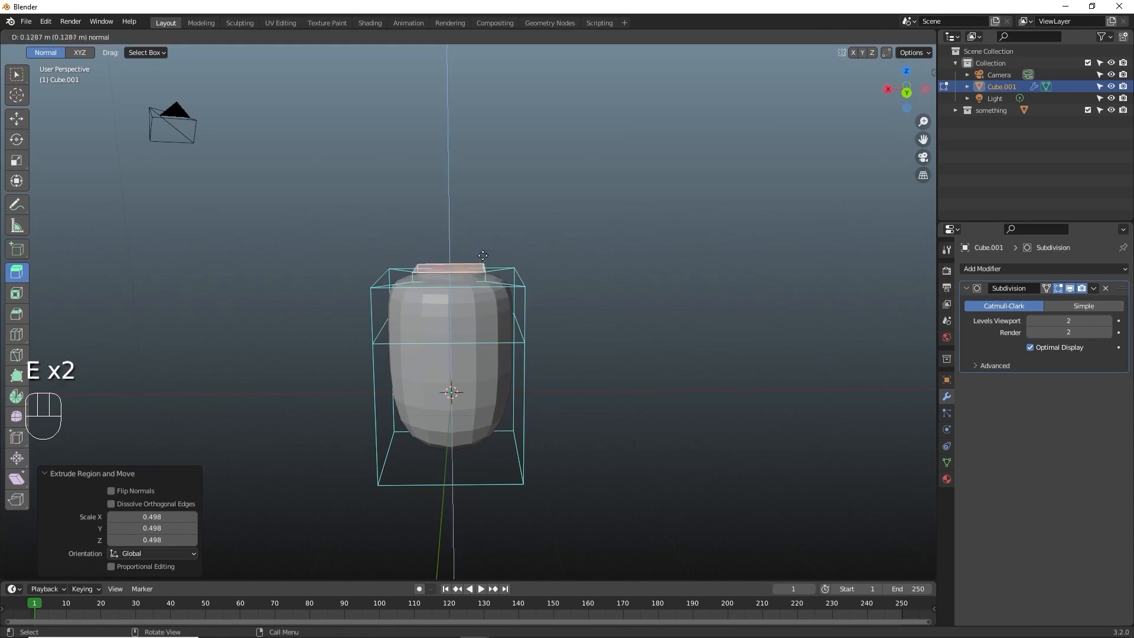
left_click(483, 238)
key("s")
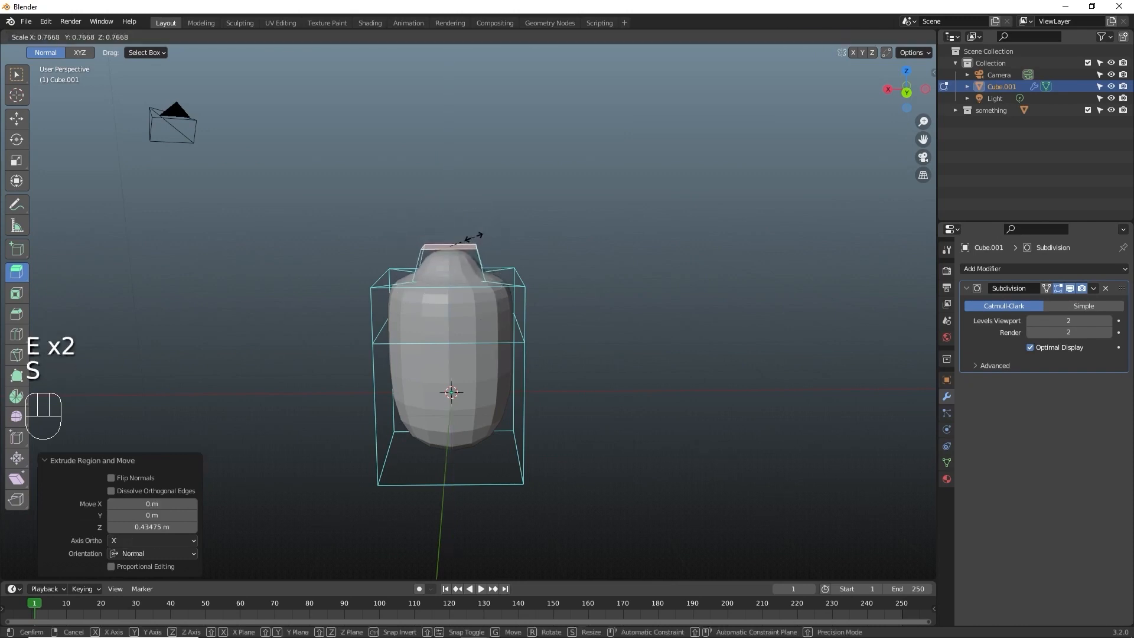
left_click(458, 236)
Extrude the shoulder's top face about 1.86 m upward as a neck and scale its end to 1.443
key("e")
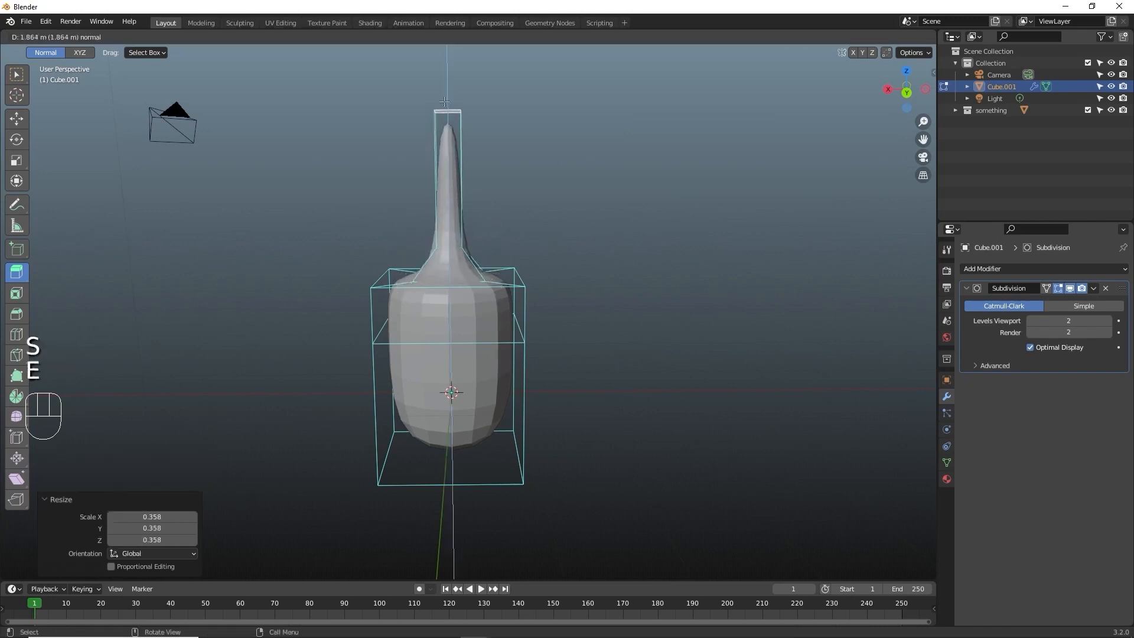
left_click(500, 162)
key("s")
left_click(532, 172)
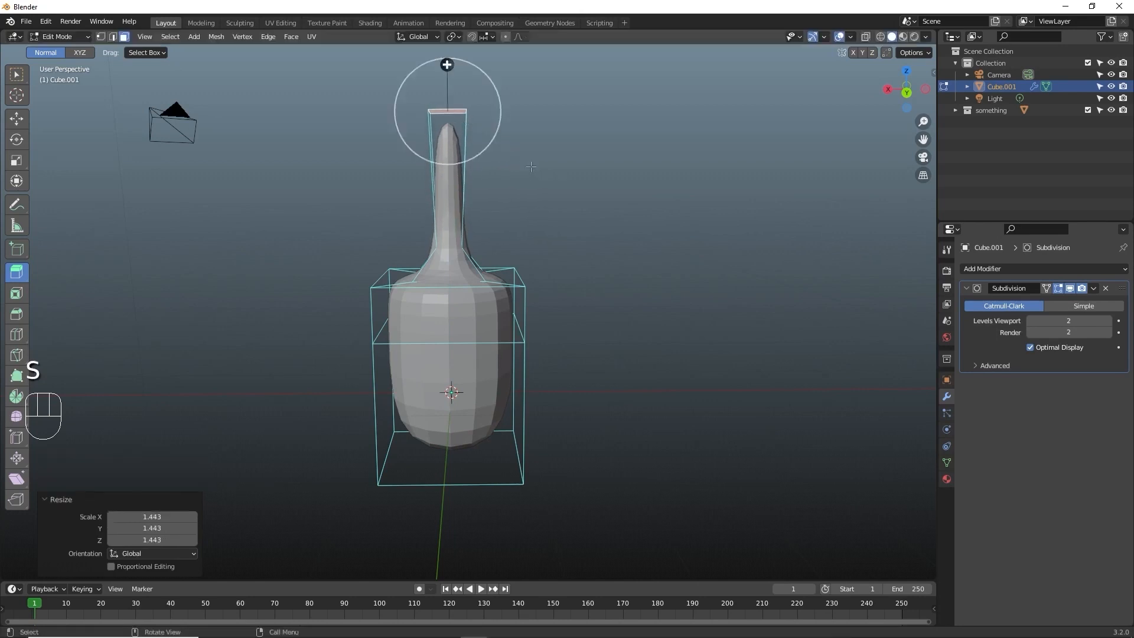
Extrude the neck's top face about 0.384 m, scale it to 2.666 and extrude it upward again to form the rim
middle_click_drag(564, 152, 559, 253, "shift")
key("e")
left_click(557, 229)
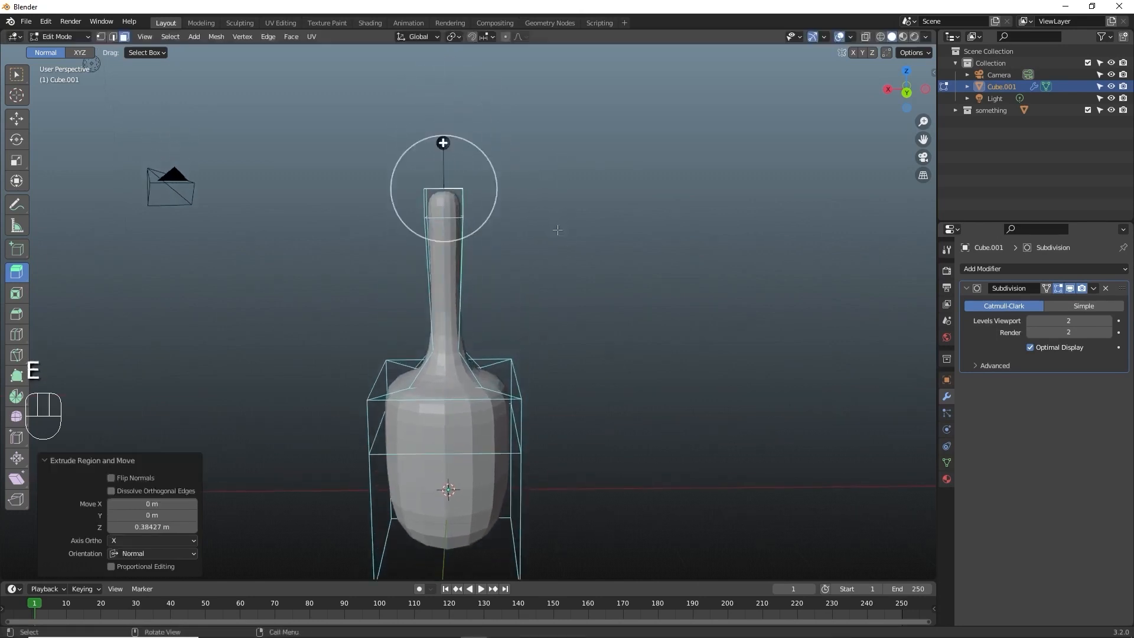
key("s")
left_click(756, 258)
key("e")
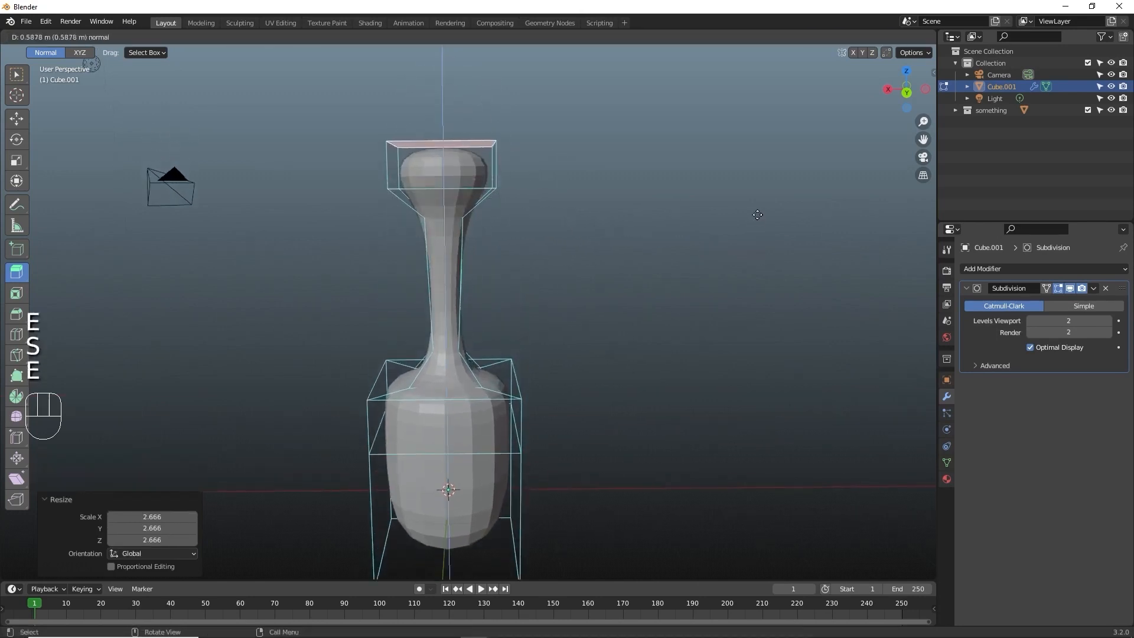
left_click(756, 226)
Scale the bottom face of the body up to 2.165
middle_click_drag(643, 336, 588, 369)
left_click(444, 437)
middle_click_drag(444, 437, 547, 395)
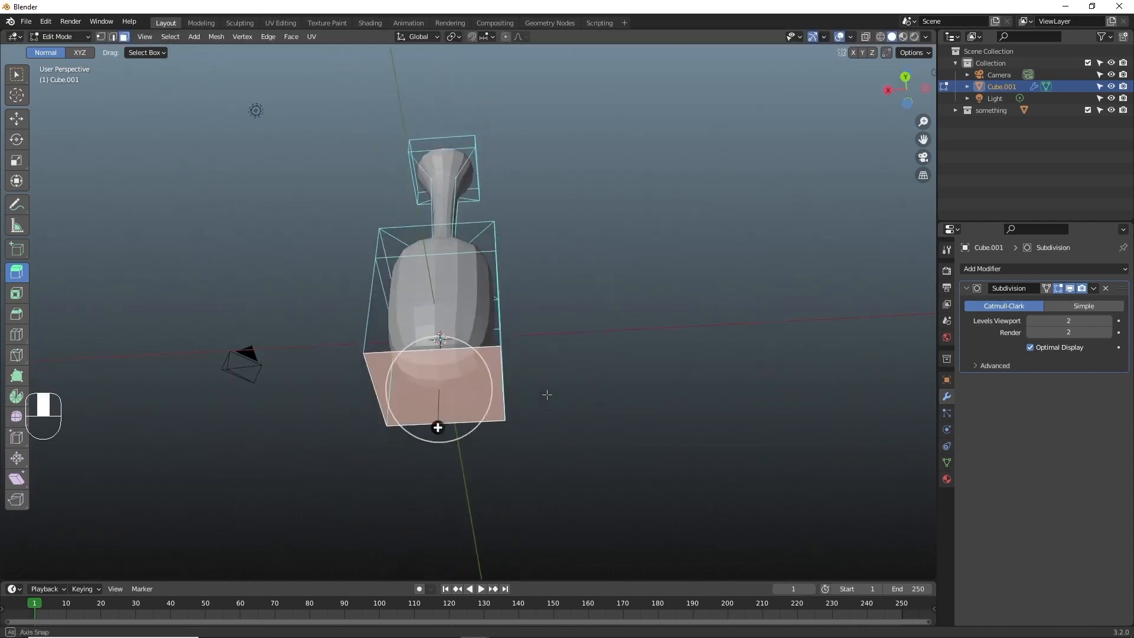
key("s")
left_click(678, 435)
middle_click_drag(678, 435, 556, 419)
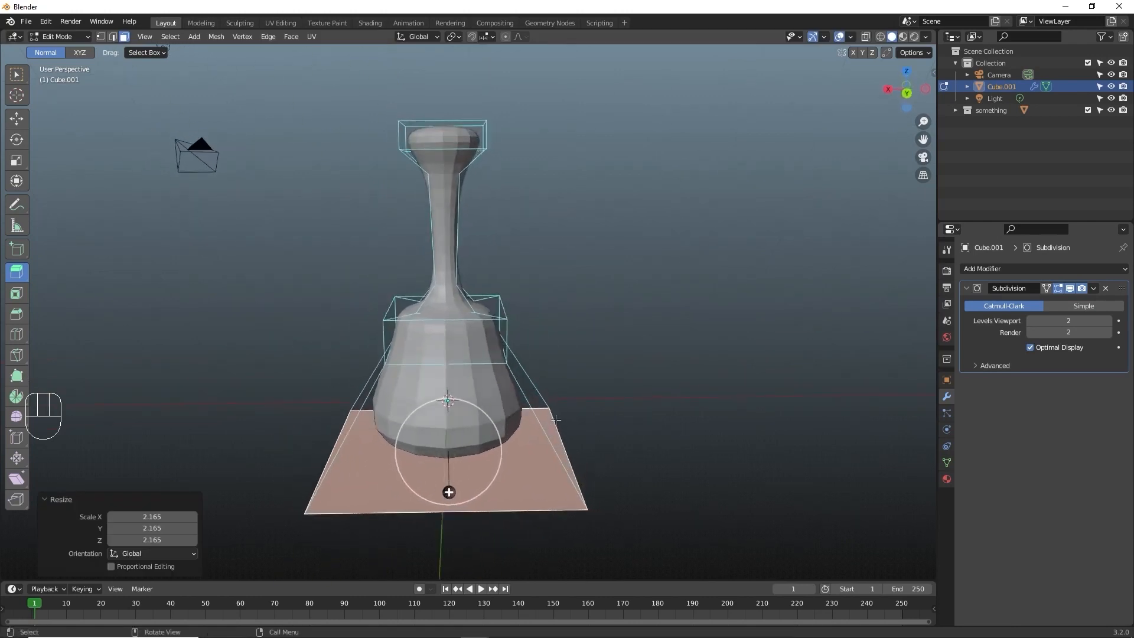
Select the edge loop around the middle of the body and scale it up to 3.021
key("1")
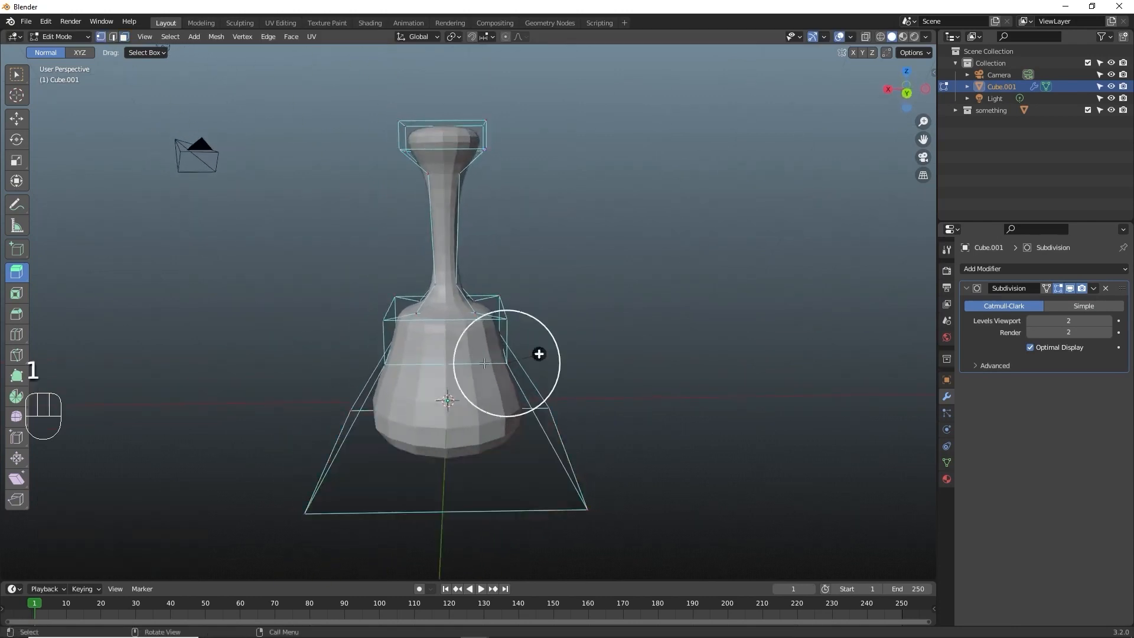
key("2")
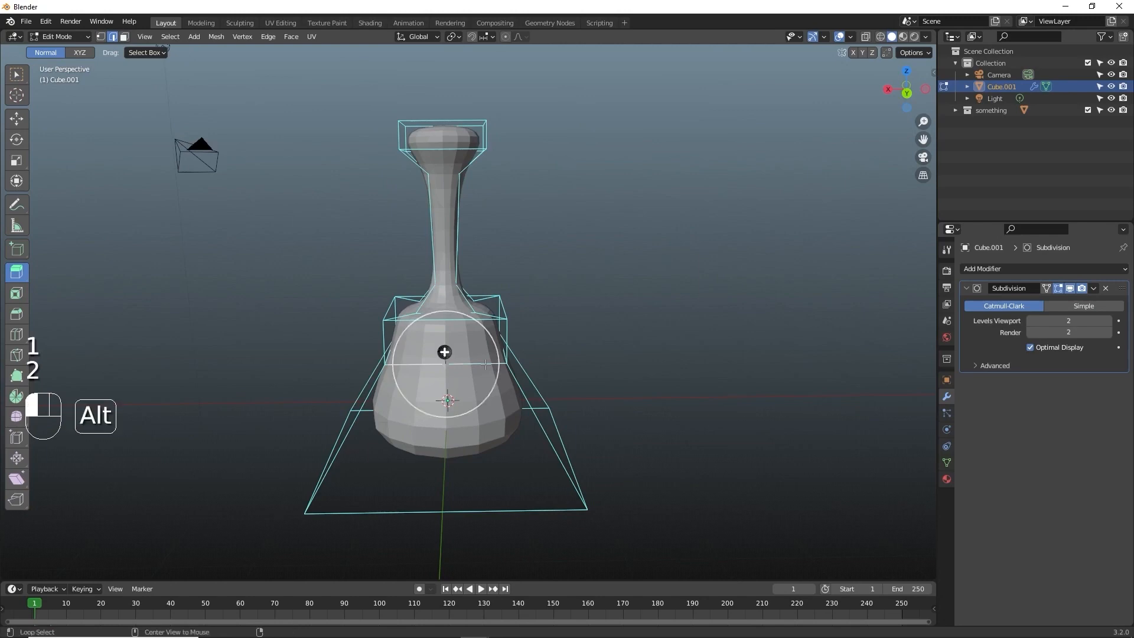
middle_click_drag(486, 364, 528, 371)
key("s")
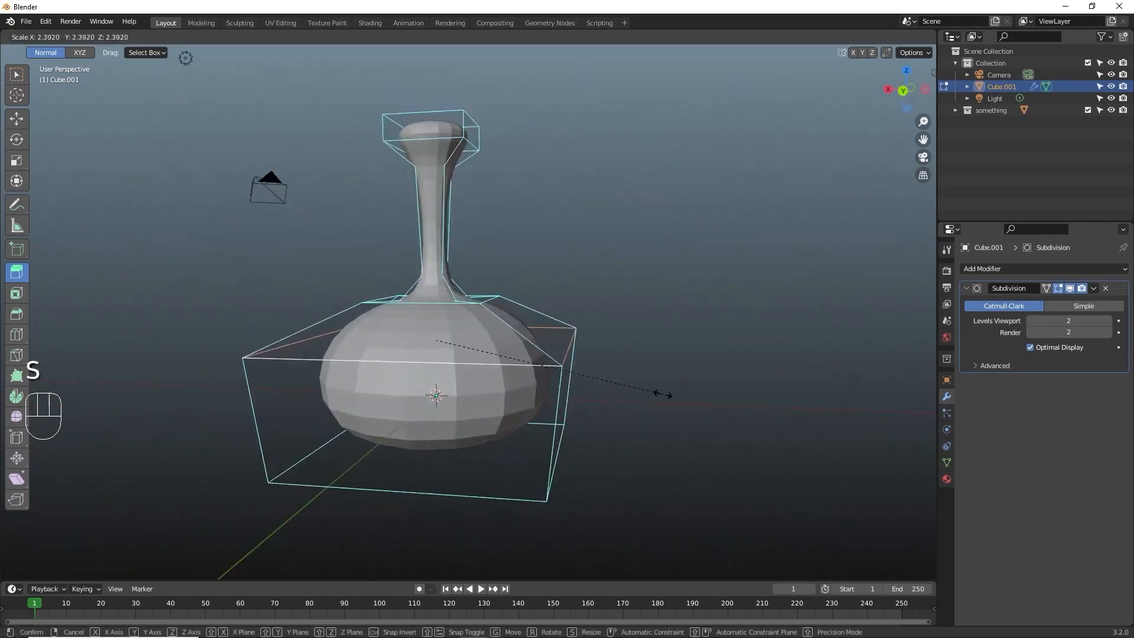
left_click(723, 390)
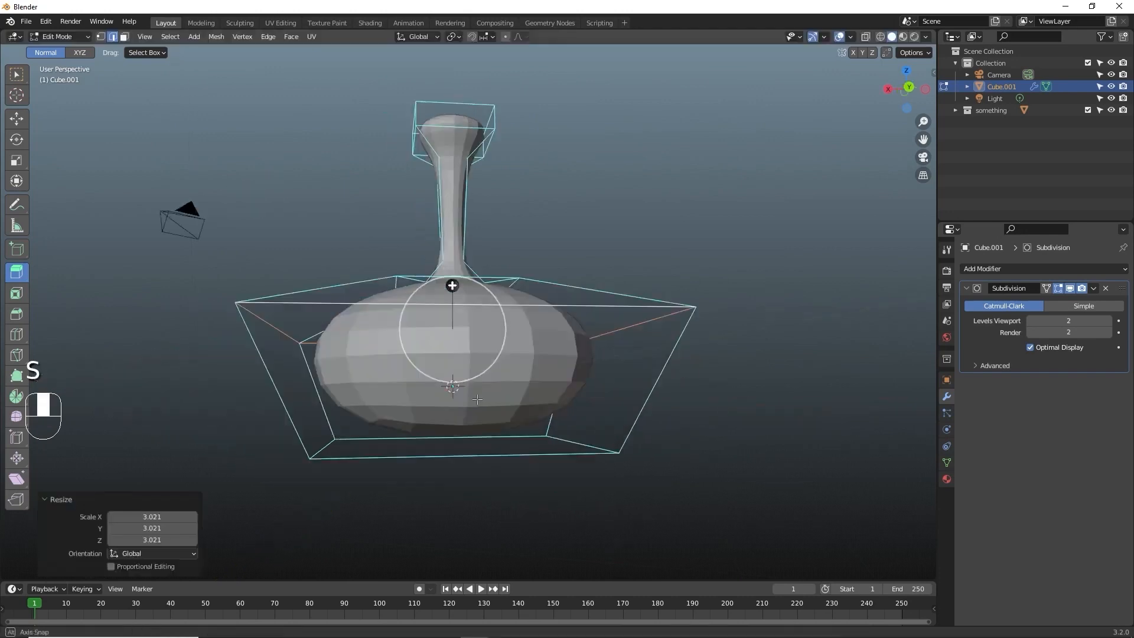
Extrude the bottom face of the body about 0.388 m downward
middle_click_drag(477, 399, 453, 440)
left_click(452, 445)
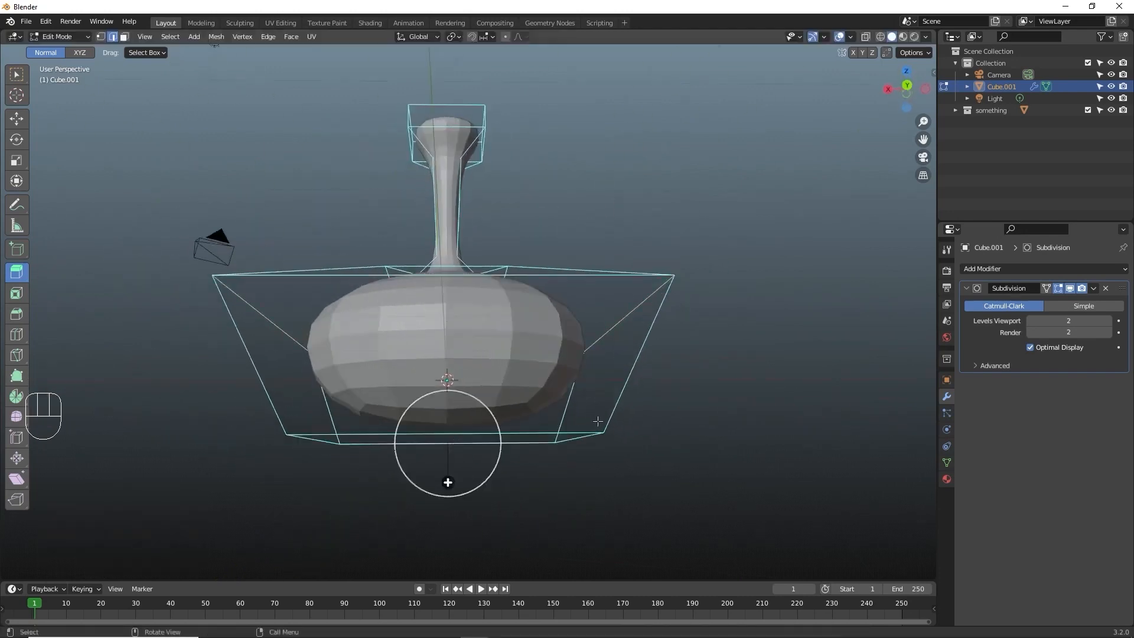
middle_click_drag(566, 427, 505, 441)
left_click(532, 417)
left_click_drag(449, 491, 450, 515)
middle_click_drag(450, 515, 489, 443)
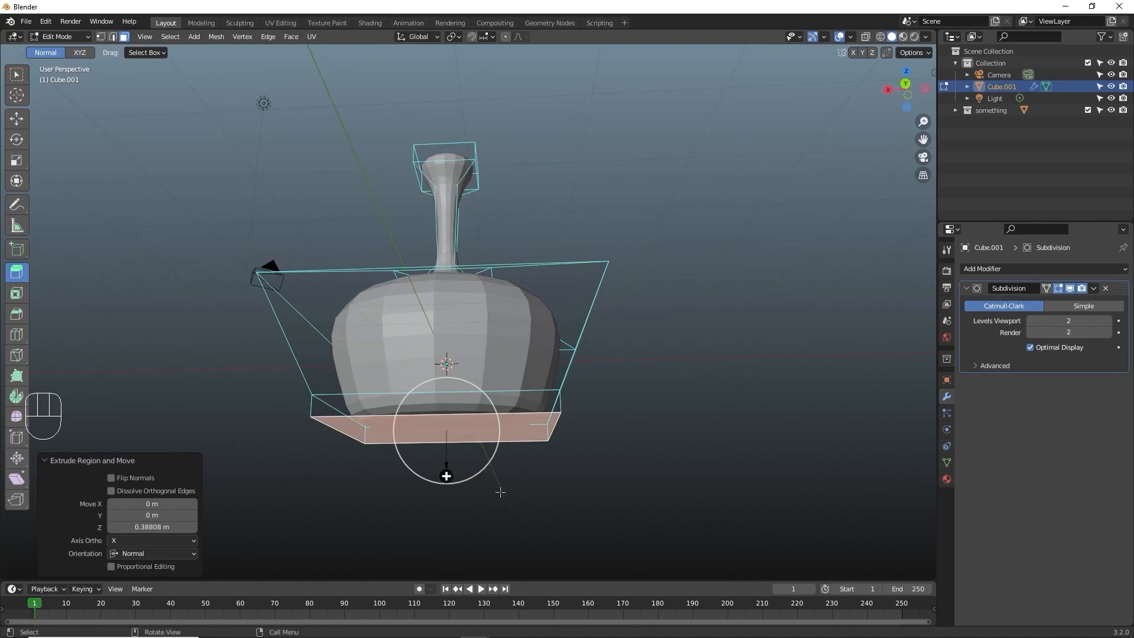
Extrude the bottom face about 1.082 m further down, scale it to 0.555 and switch to vertex selection
left_click_drag(446, 476, 444, 527)
key("s")
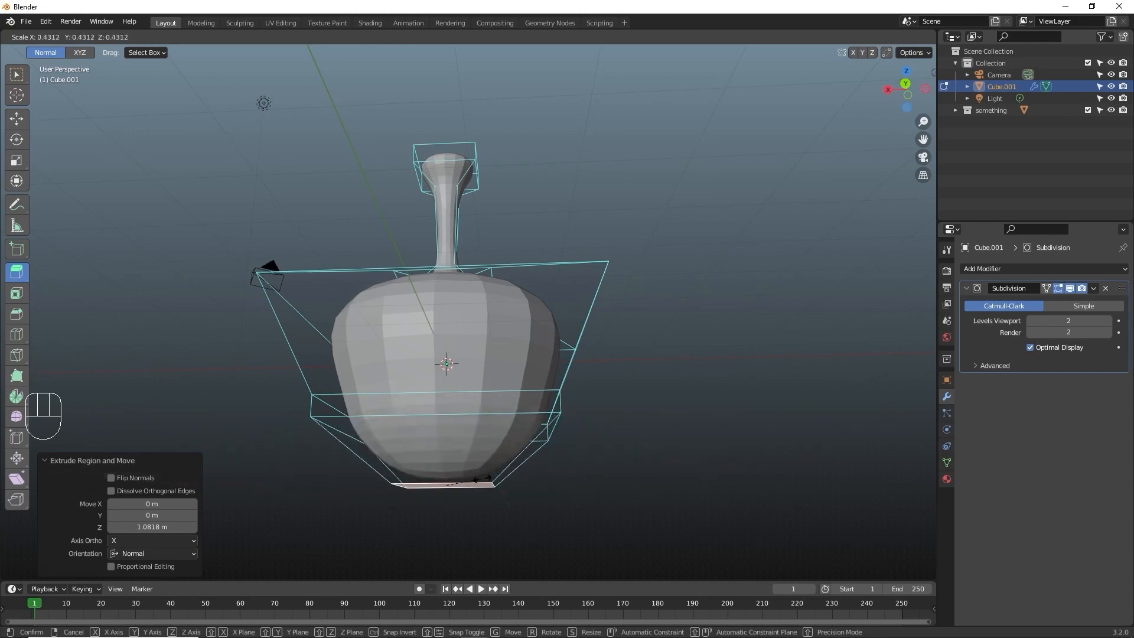
left_click(492, 476)
middle_click_drag(488, 330, 505, 349)
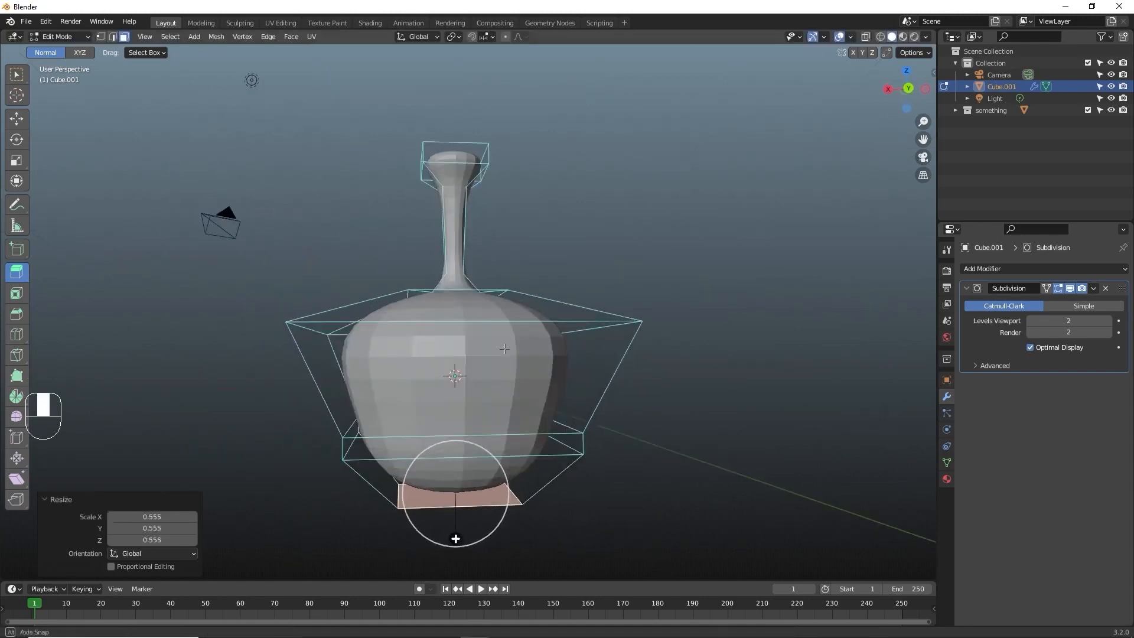
key("1")
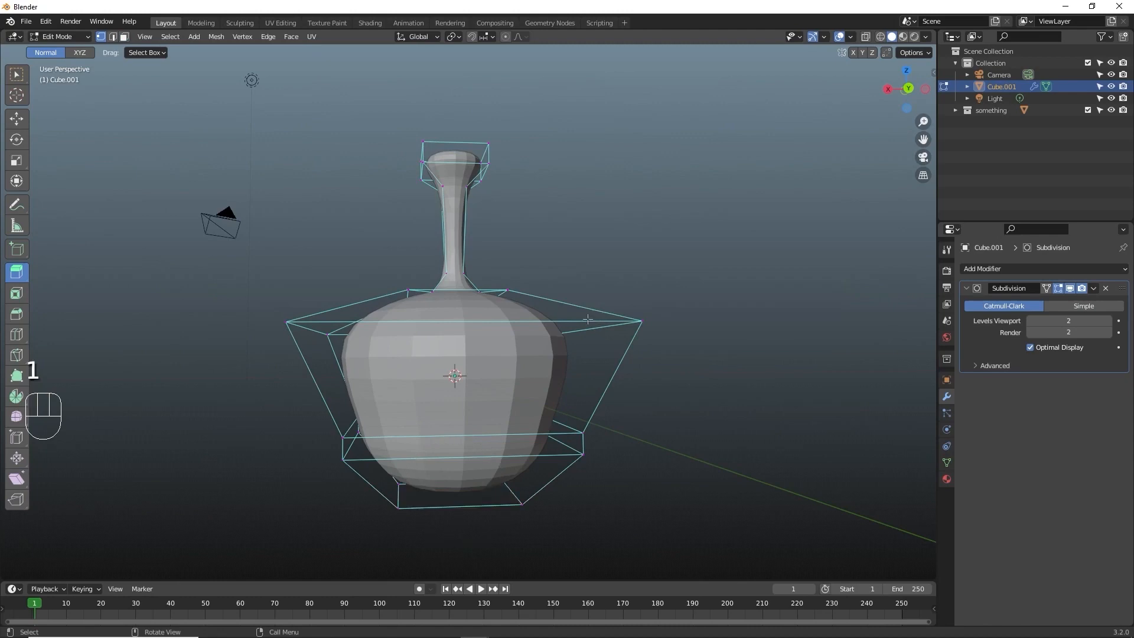
Bevel the edge loop around the widest part of the body by about 0.577 m with several segments and clear the selection
middle_click_drag(581, 321, 703, 352)
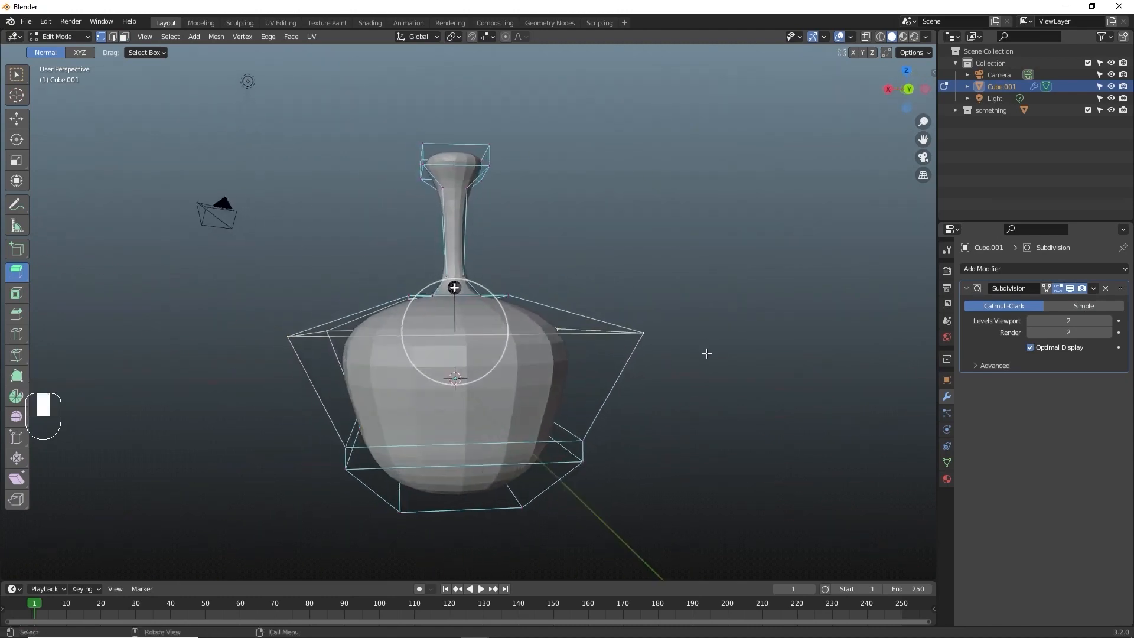
scroll(313, 297, "up", 2)
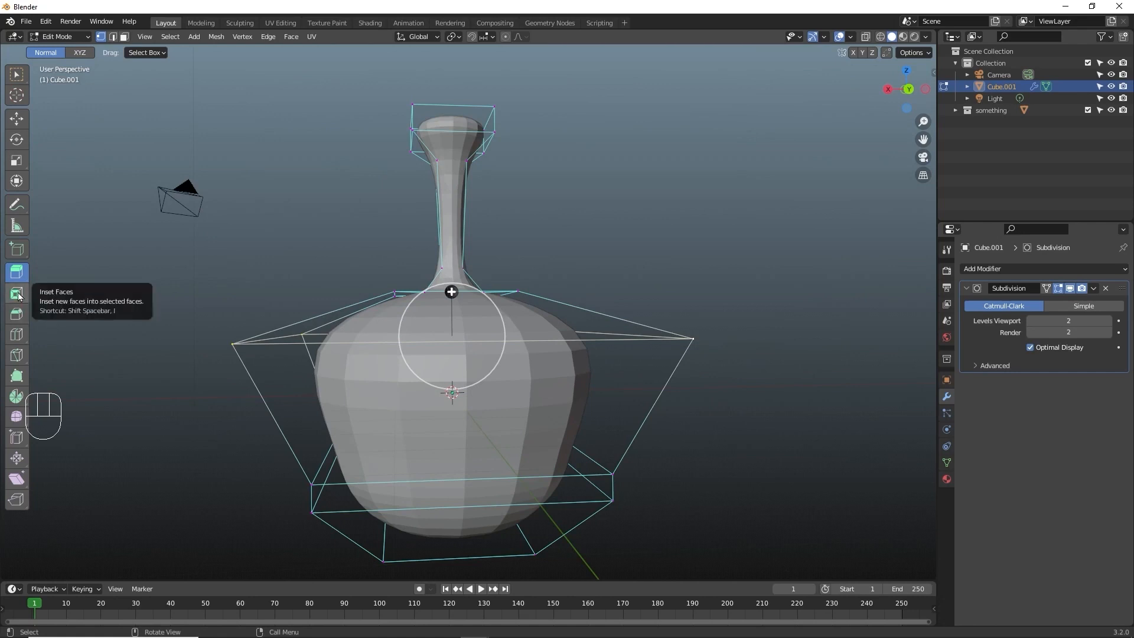
left_click(17, 314)
left_click_drag(452, 277, 459, 238)
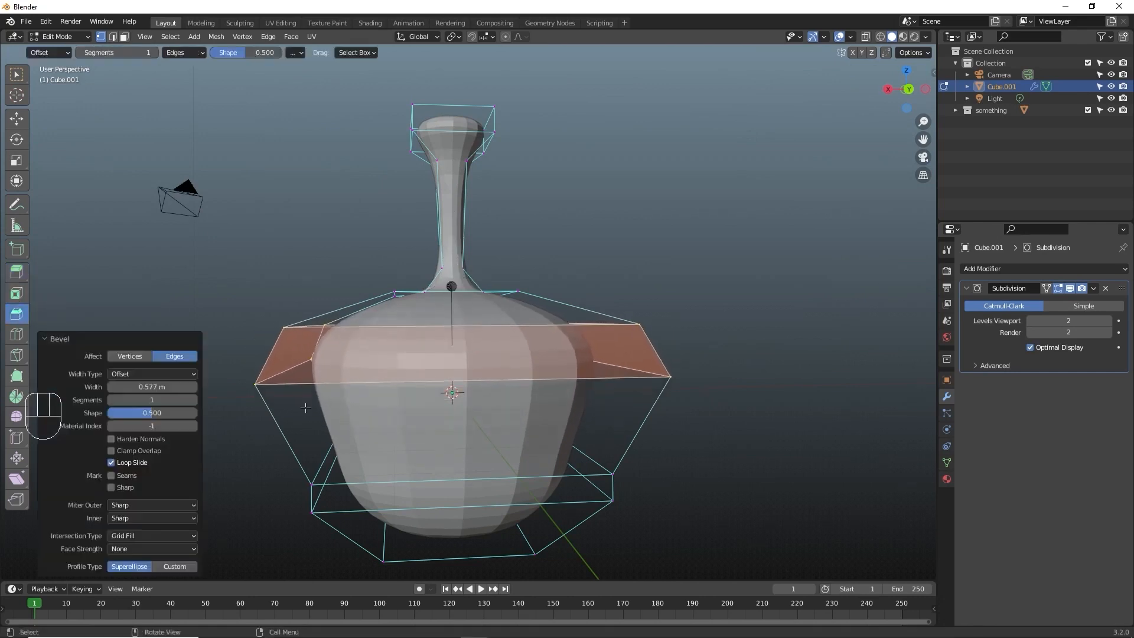
mouse_move(152, 400)
left_mouse_down()
mouse_move(177, 400)
mouse_move(158, 400)
left_mouse_up()
middle_click_drag(611, 332, 823, 350)
key("alt+a")
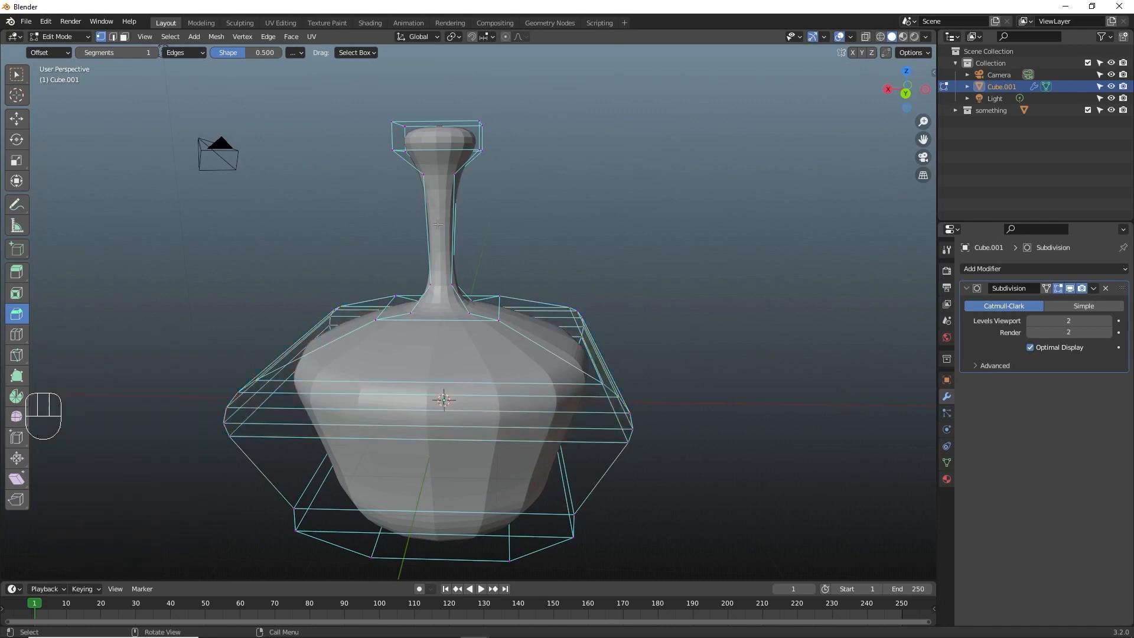
Add an edge loop high on the neck at slide factor -0.603 and another in the flare below the rim at -0.271
key("ctrl+r")
left_click(448, 234)
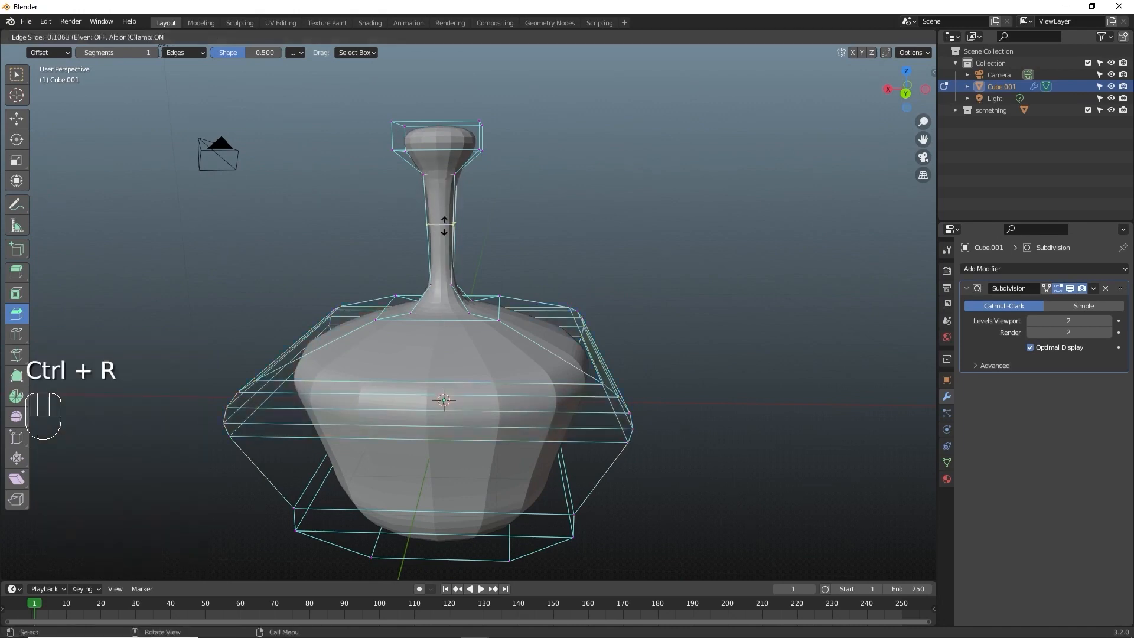
left_click(452, 200)
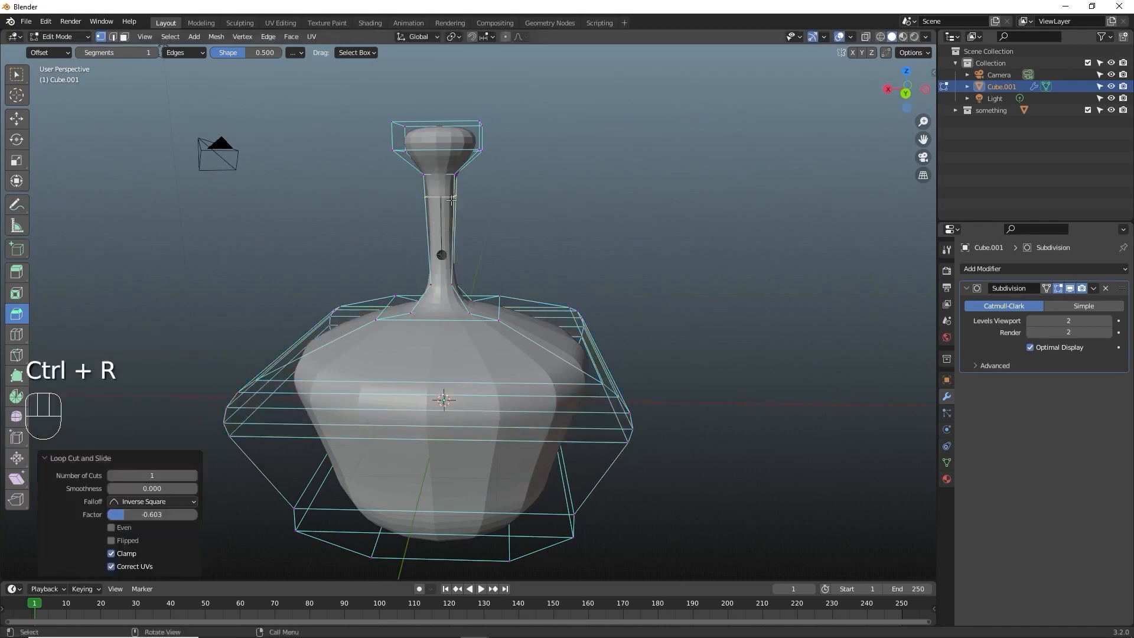
key("ctrl+r")
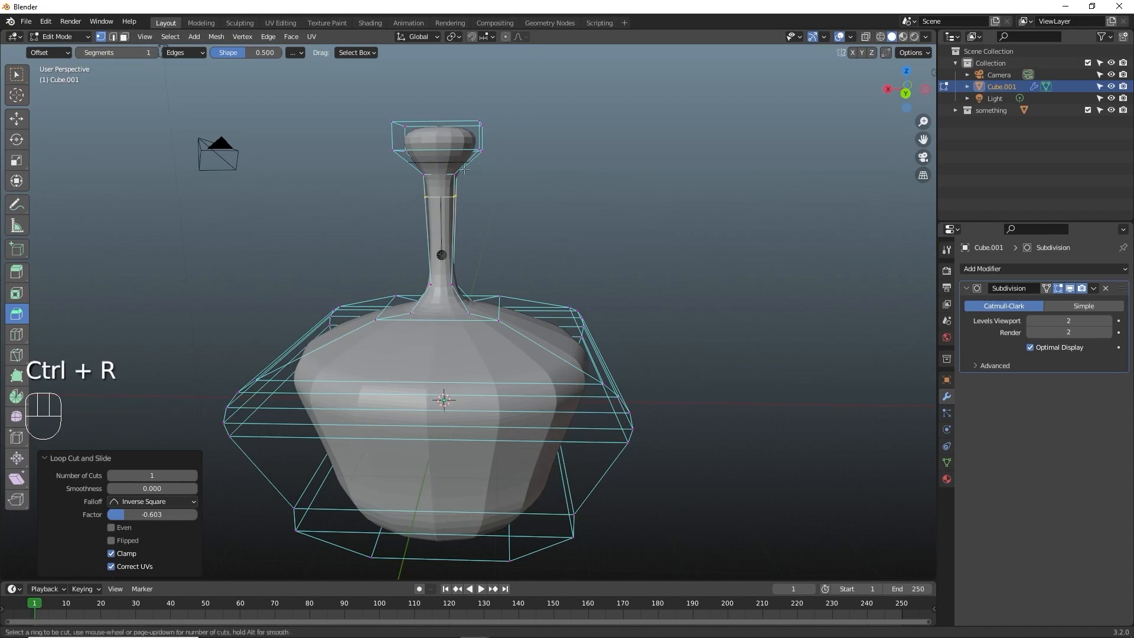
left_click(467, 159)
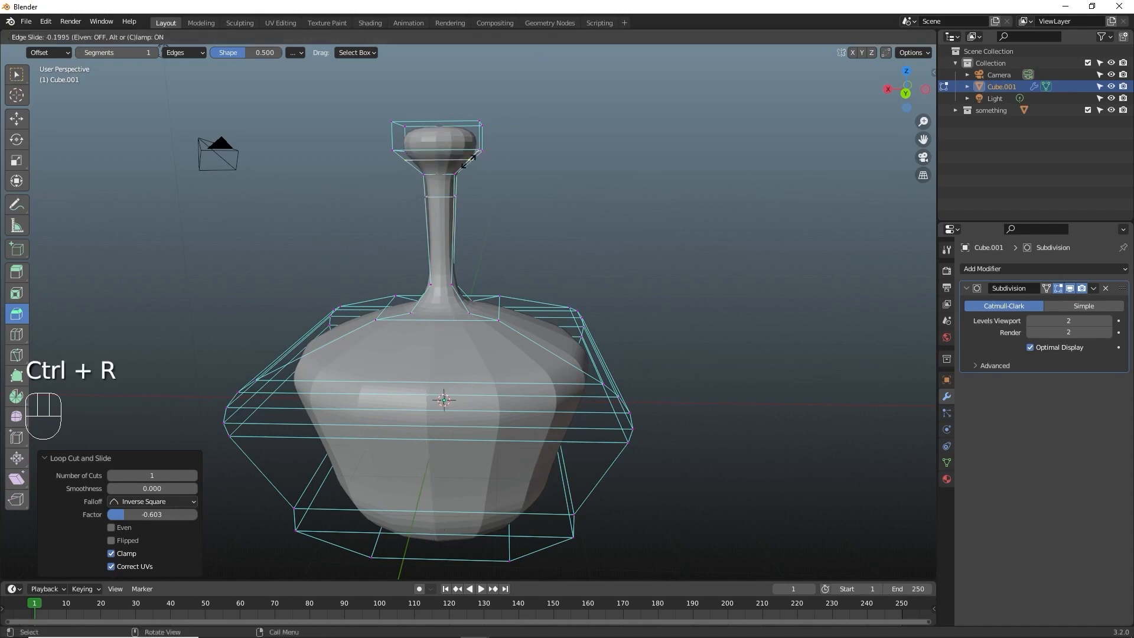
left_click(468, 159)
Add an edge loop near the upper edge of the rim, check the shape in Object Mode and return to Edit Mode
key("ctrl+r")
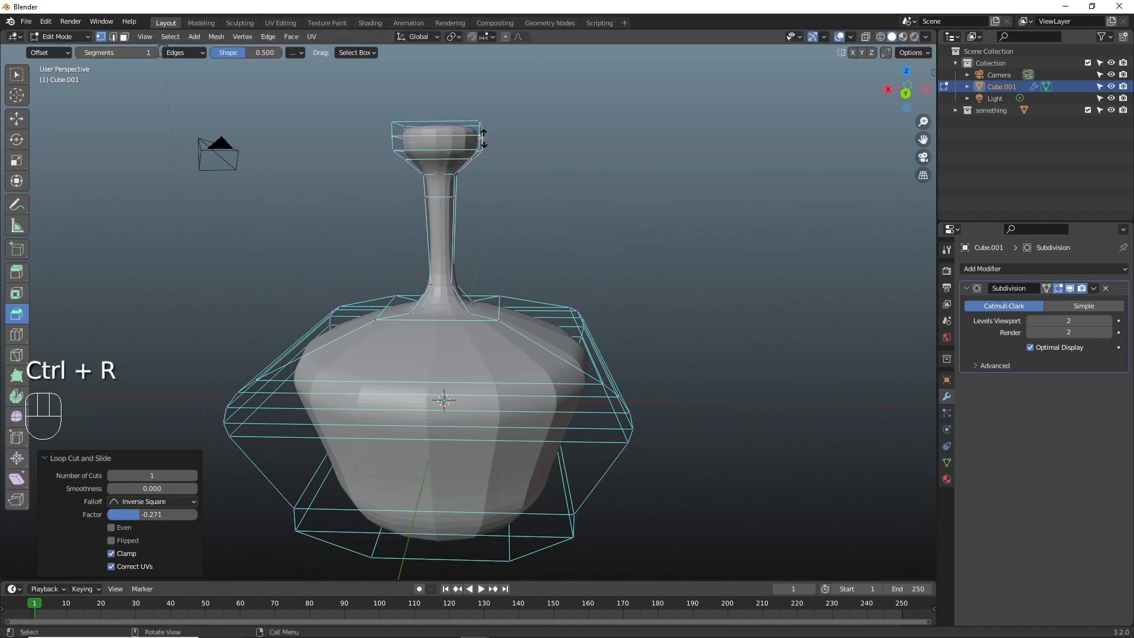
left_click(483, 142)
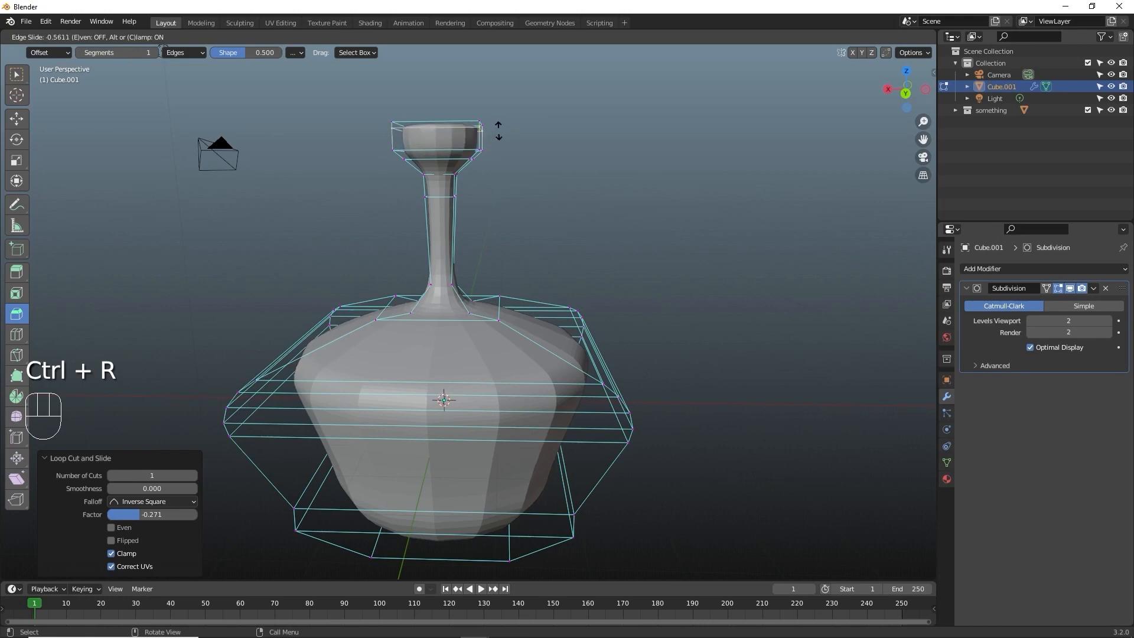
left_click(498, 131)
key("Tab")
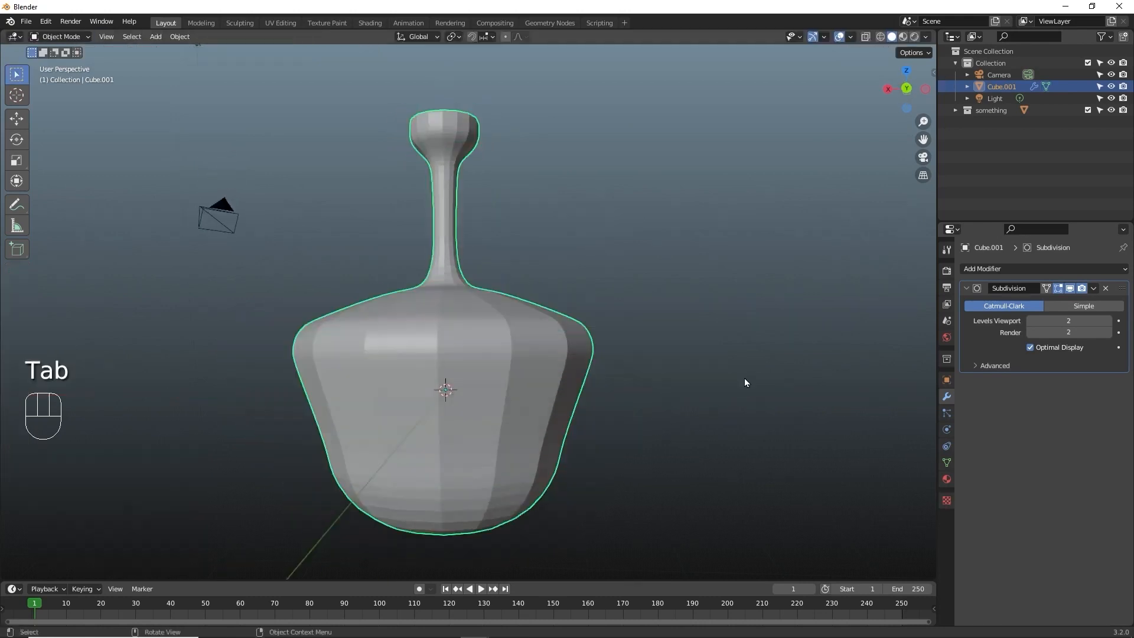
middle_click_drag(715, 416, 670, 454)
key("1")
key("Tab")
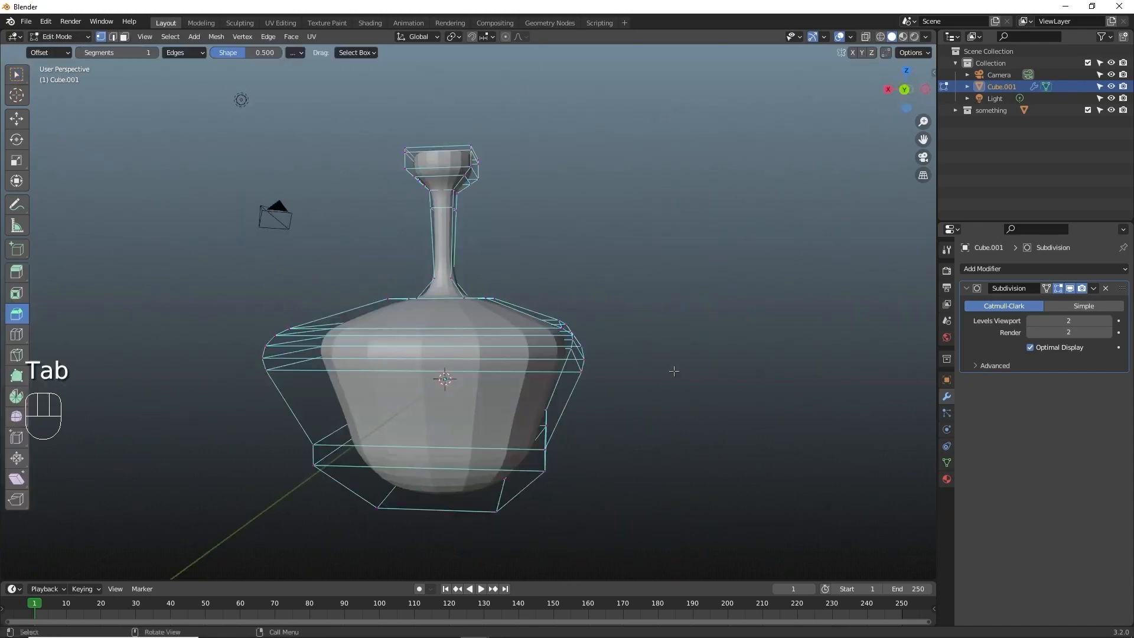
Select the top face of the rim and turn on X-ray in solid shading
middle_click_drag(674, 371, 492, 192)
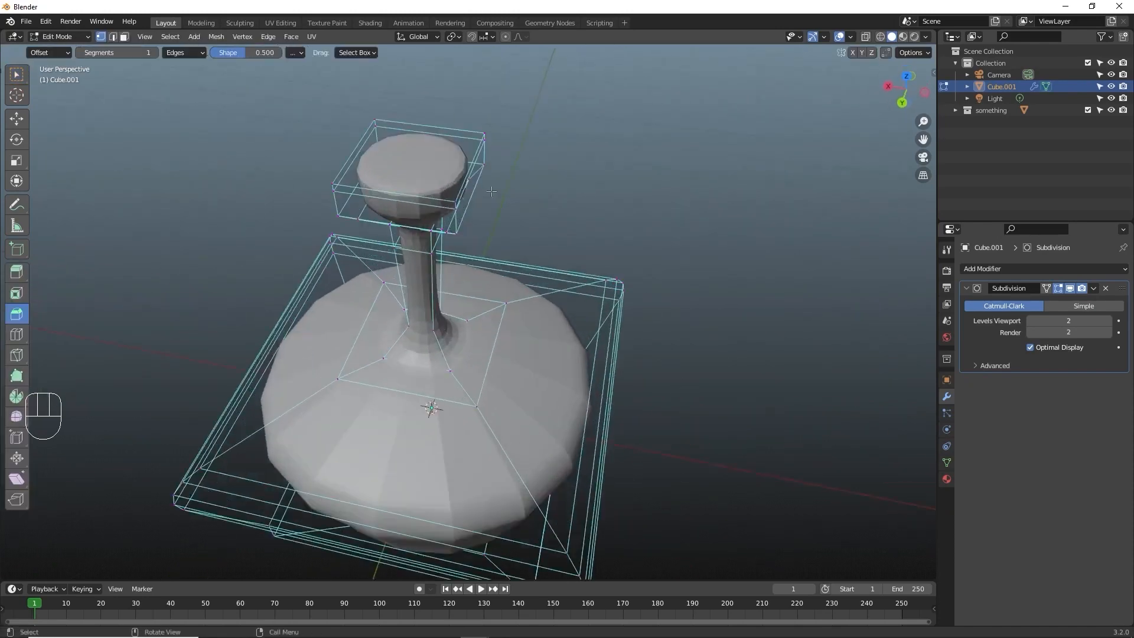
left_click(415, 157)
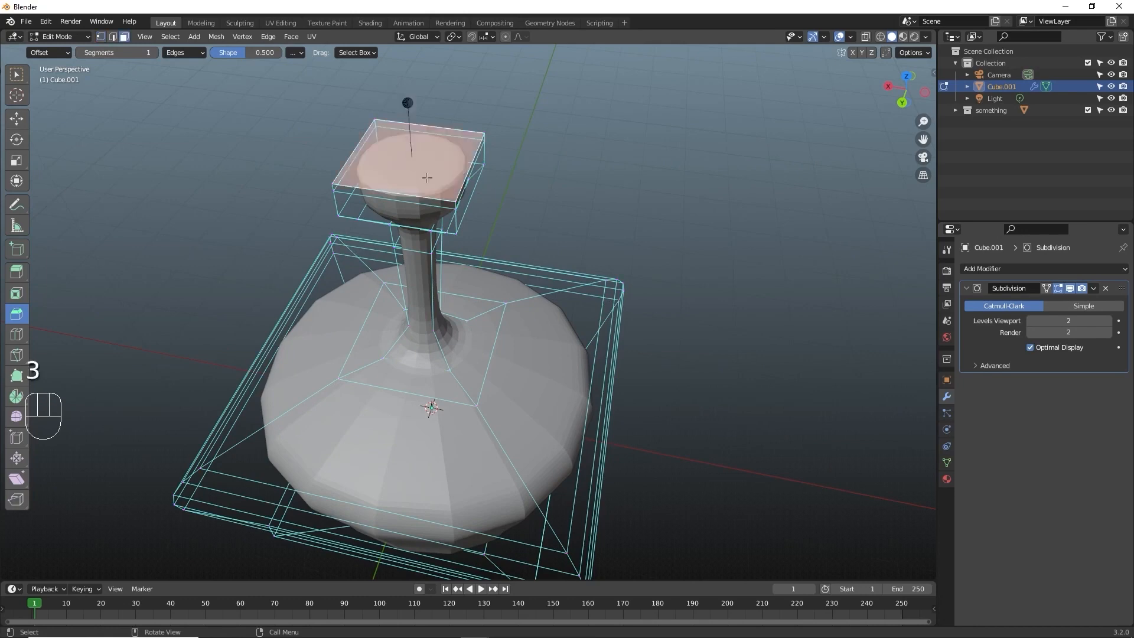
left_click(881, 37)
middle_click_drag(678, 273, 692, 224)
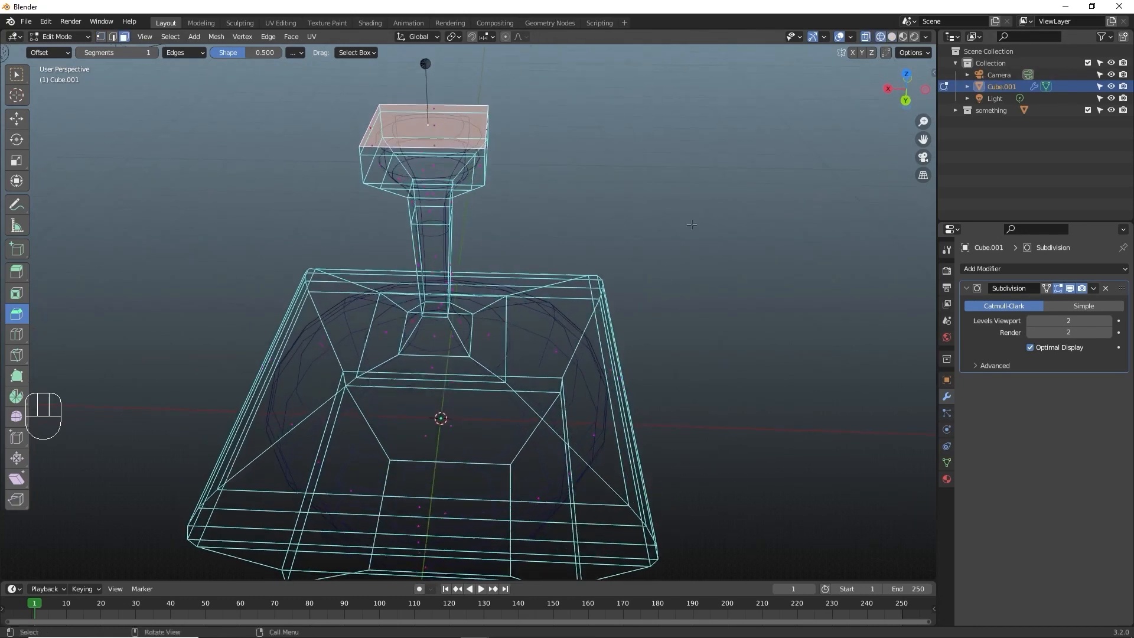
left_click(892, 37)
middle_click_drag(862, 142, 856, 34)
left_click(866, 36)
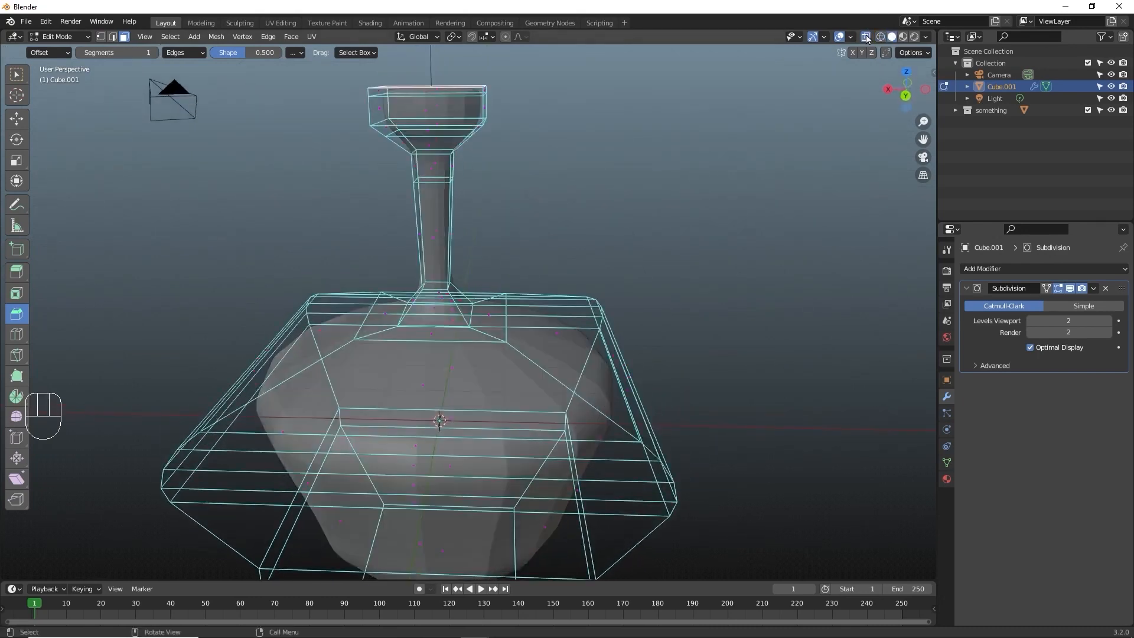
middle_click_drag(782, 161, 631, 248)
mouse_move(435, 116)
left_mouse_down()
mouse_move(448, 99)
mouse_move(448, 121)
left_mouse_up()
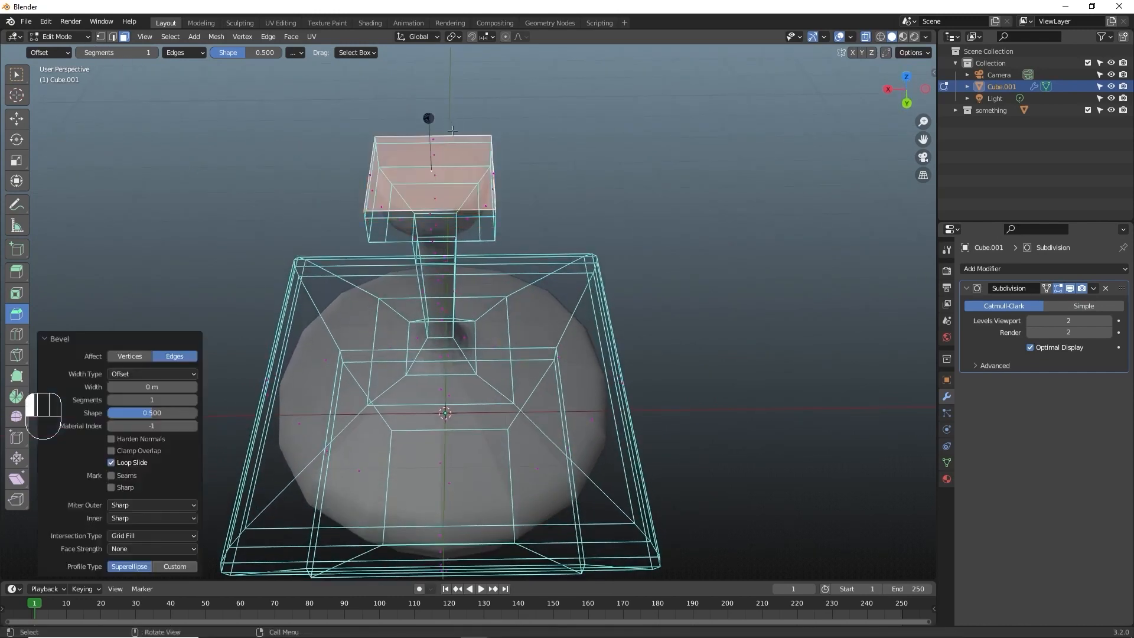
Extrude the top face of the rim slightly upward and scale it to 0.448
key("e")
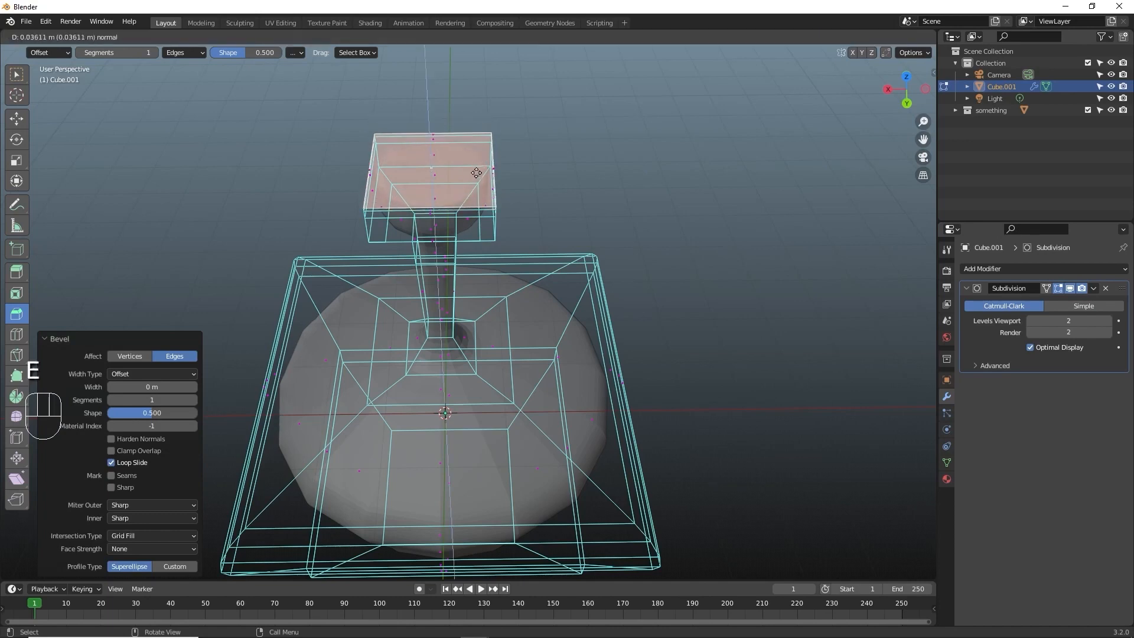
left_click(481, 170)
key("s")
left_click(452, 168)
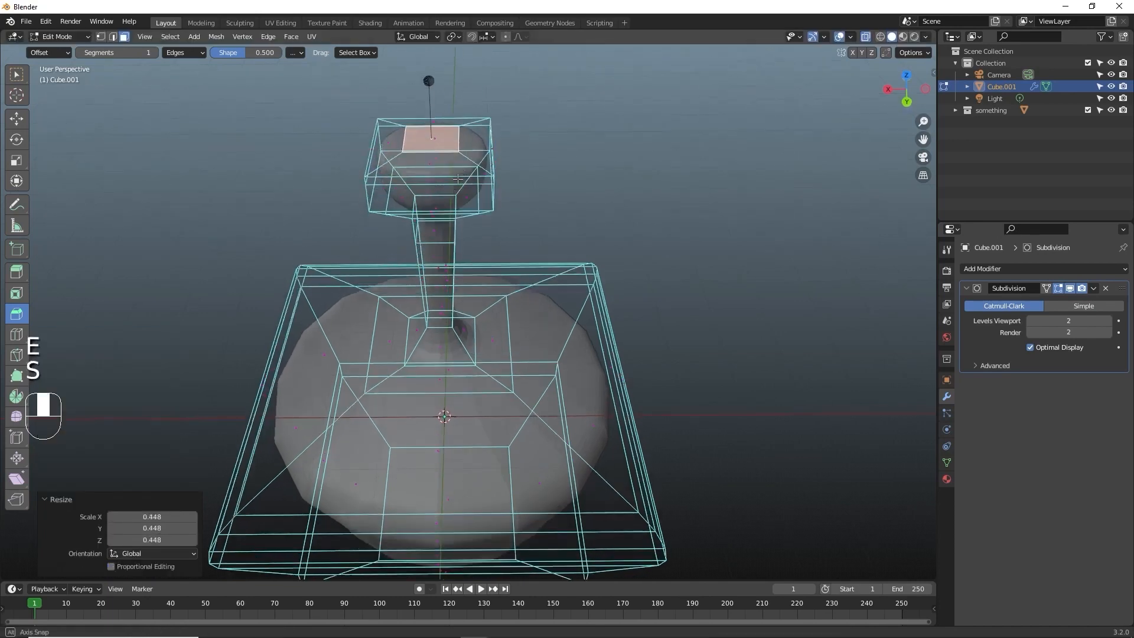
middle_click_drag(452, 167, 464, 154)
key("g")
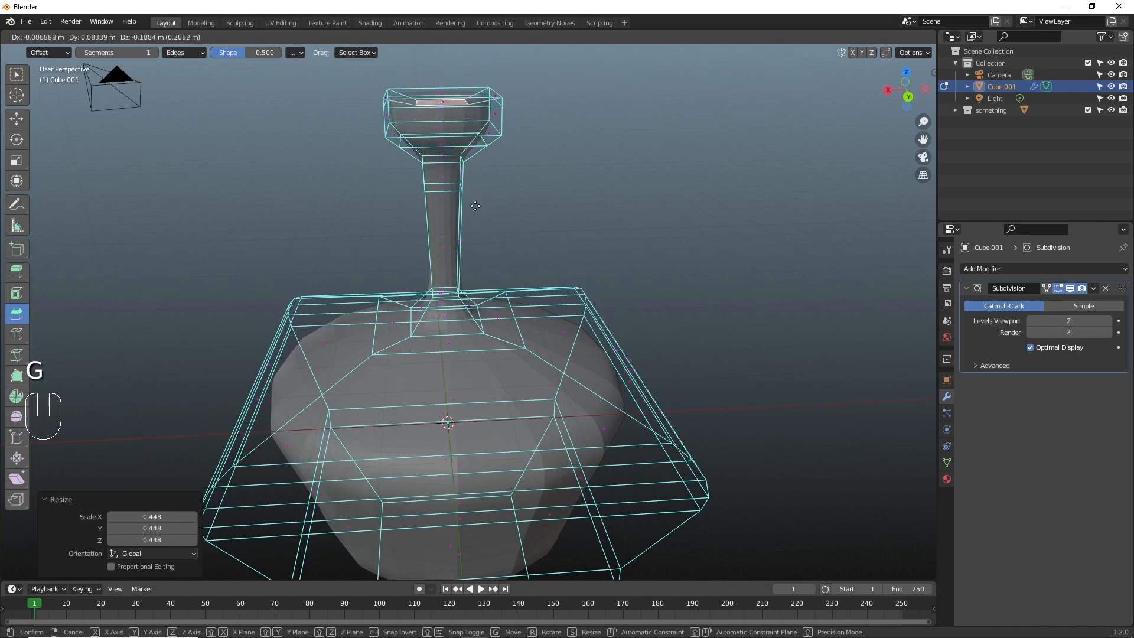
key("z")
left_click(476, 206)
In front view, lower the small top face about 0.617 m along Z into the rim
key("KP_1")
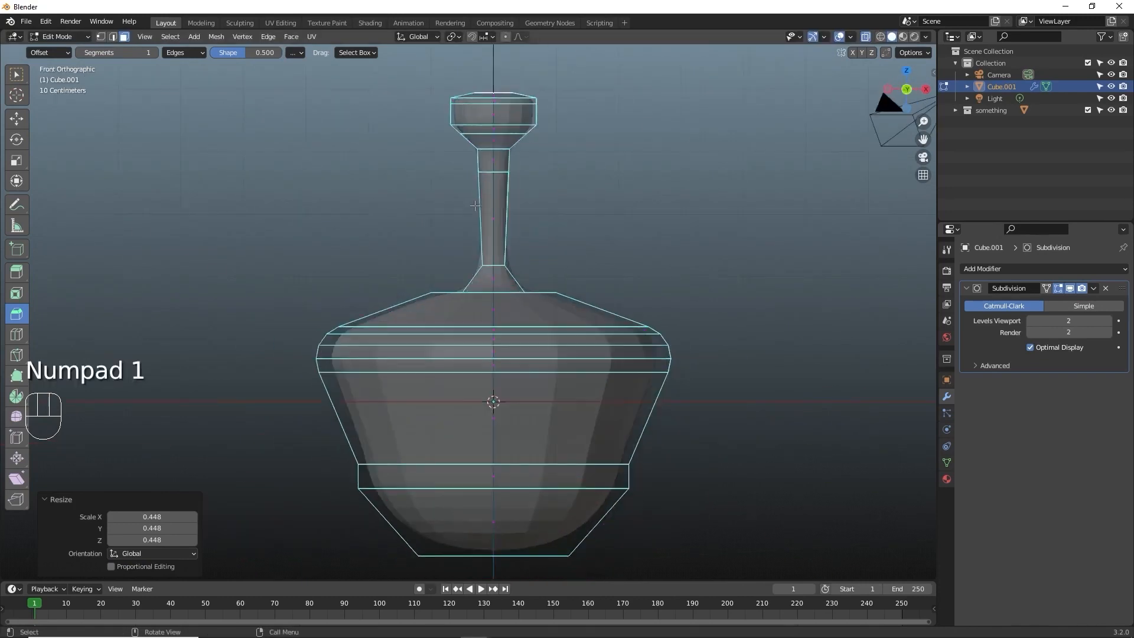
scroll(647, 98, "up", 2)
middle_click_drag(608, 94, 557, 226, "shift")
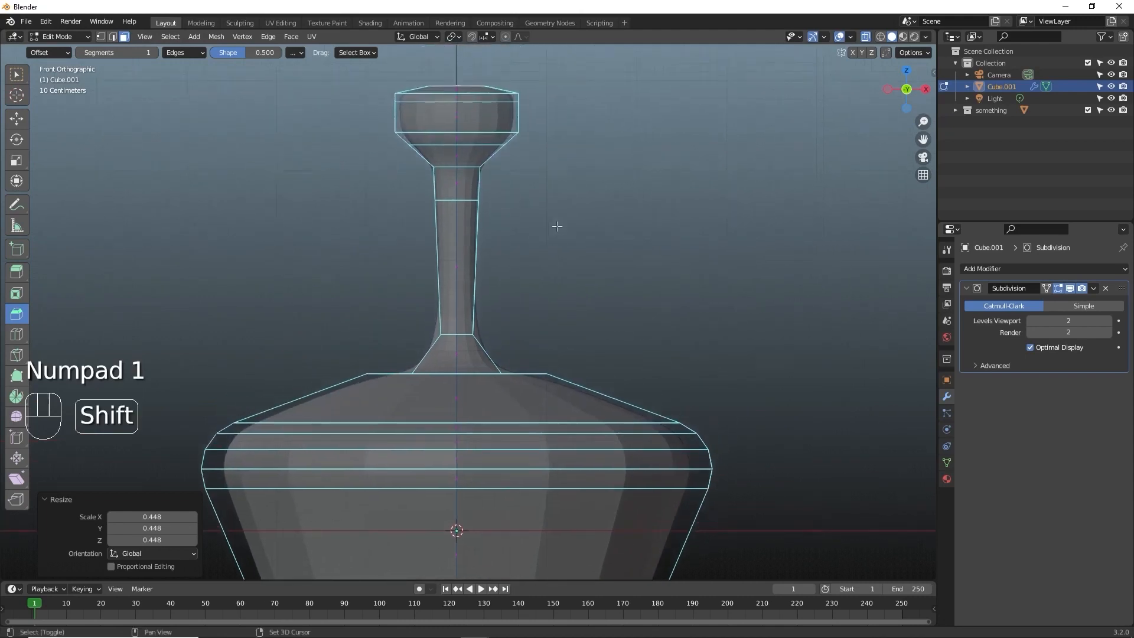
key("g")
key("g")
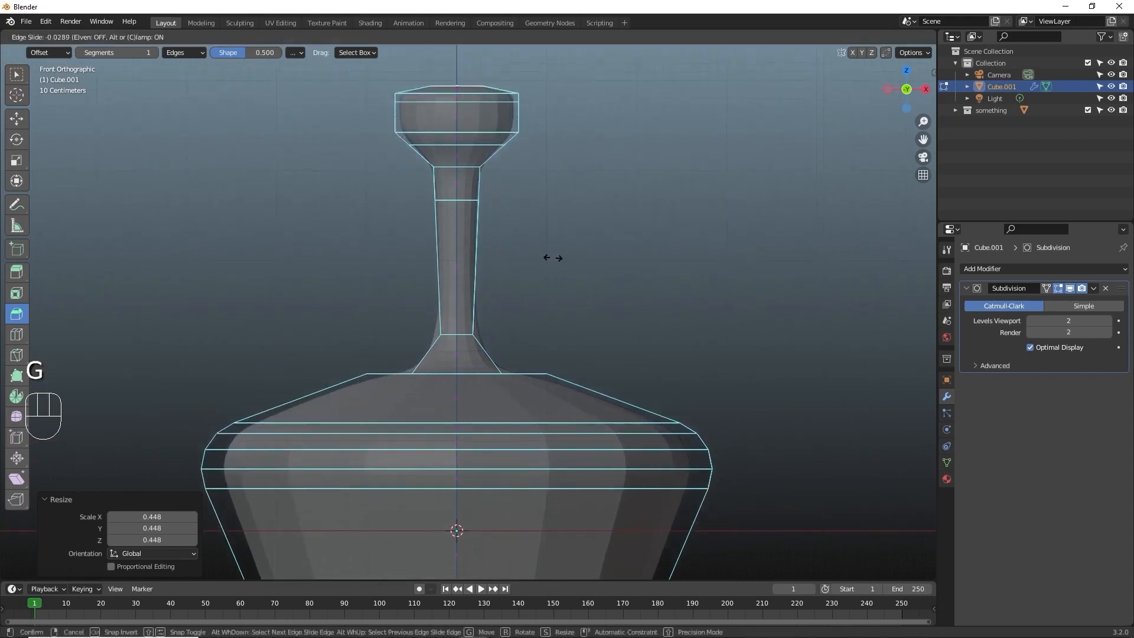
left_click(527, 376)
key("g")
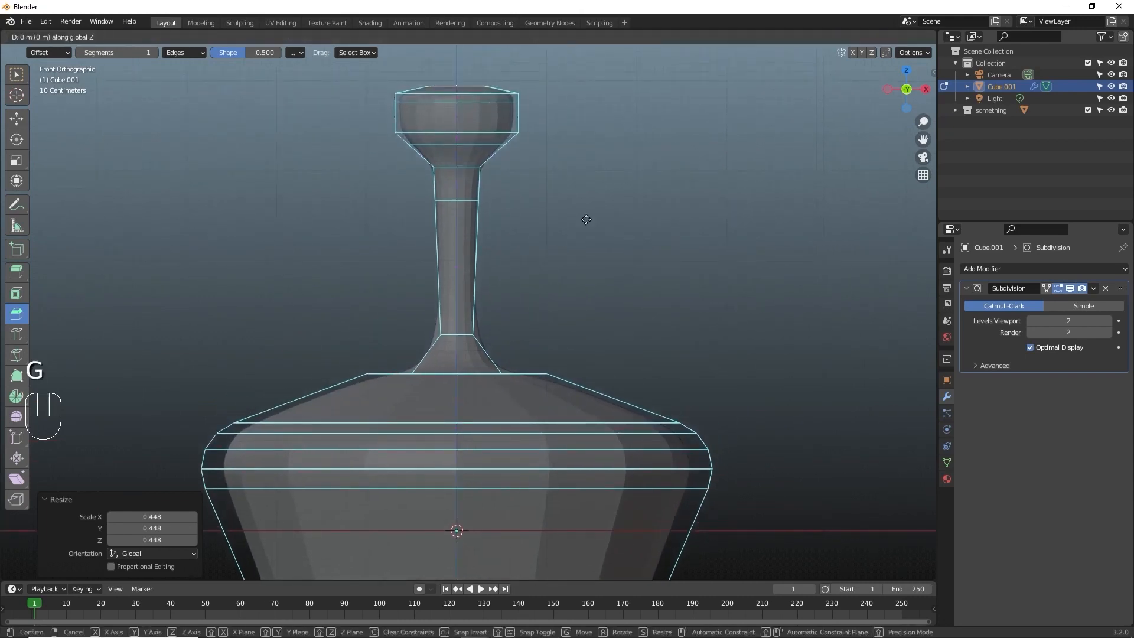
key("z")
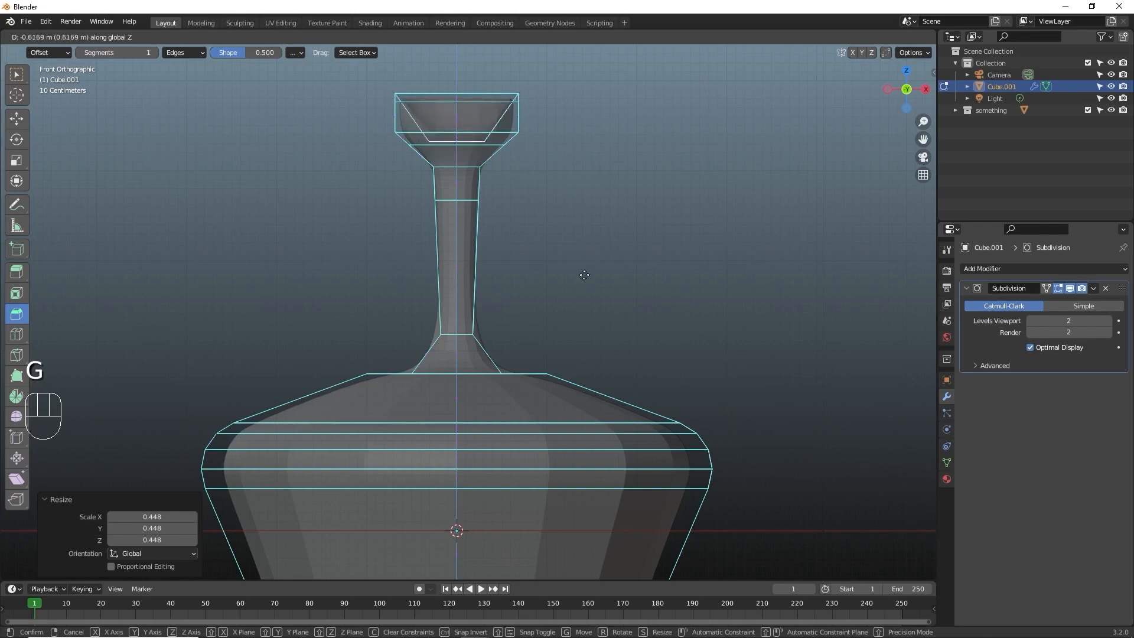
left_click(584, 274)
Extrude the inner face about 0.377 m downward and scale it to 0.439 so it fits inside the neck
scroll(449, 189, "up", 1)
key("e")
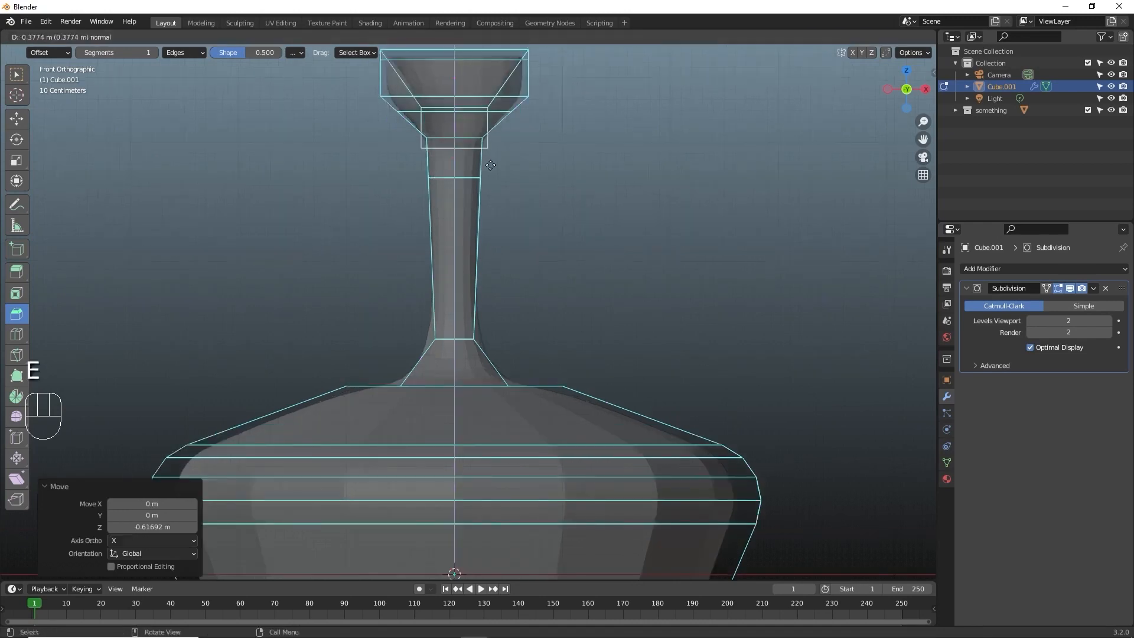
left_click(490, 165)
key("s")
left_click(463, 154)
Extrude the inner face down through the neck in three sections, the first about 0.853 m and the last about 0.695 m
key("e")
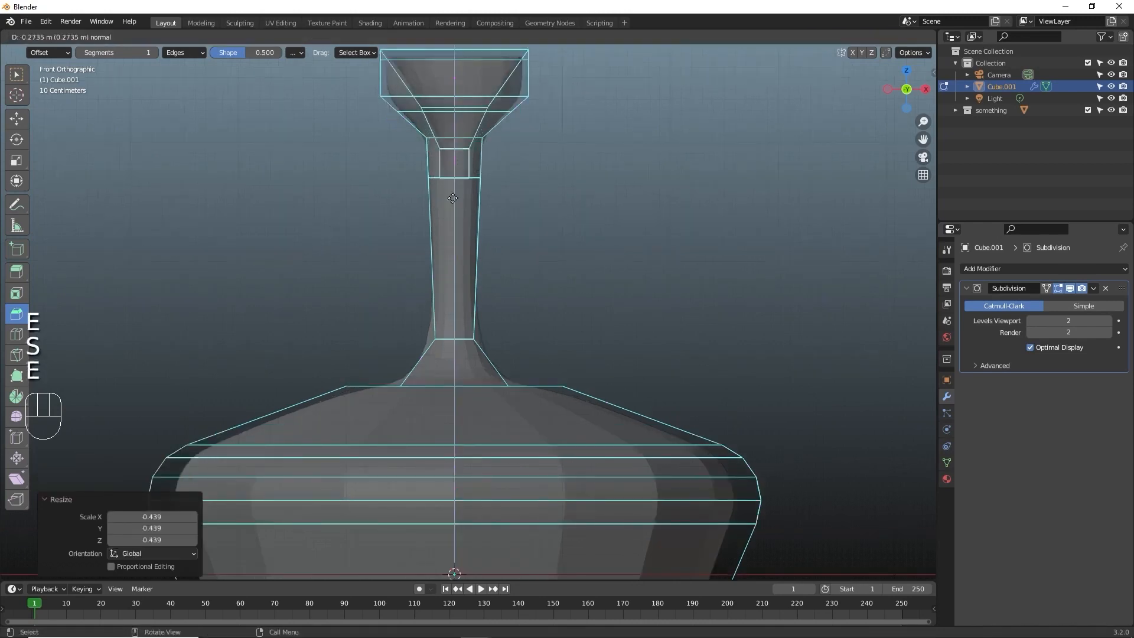
left_click(450, 258)
key("e")
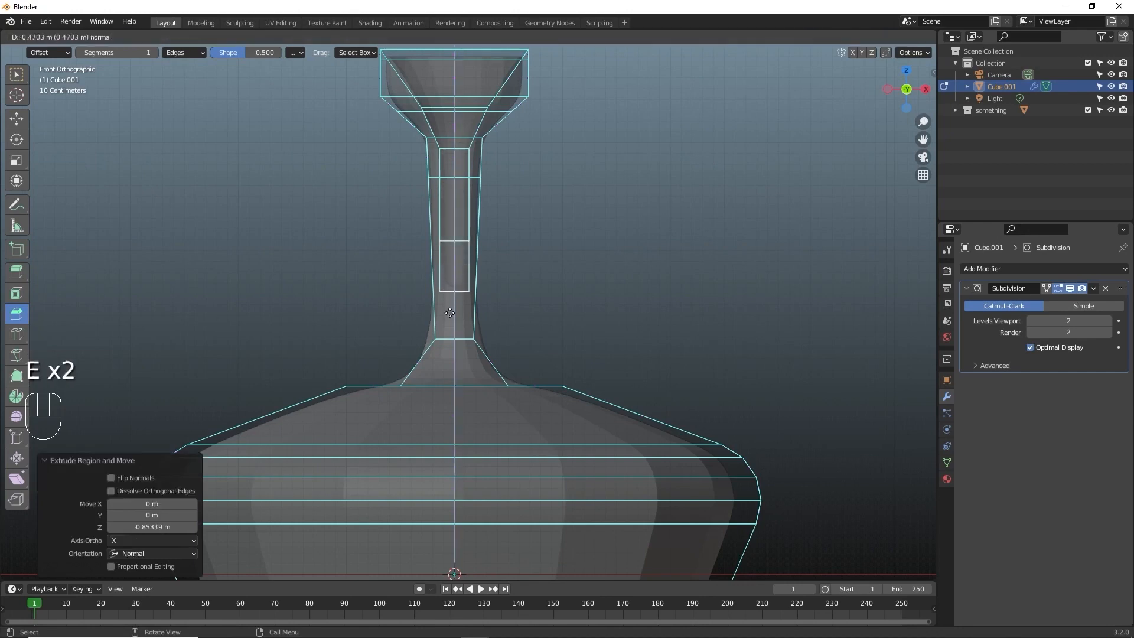
left_click(448, 352)
key("e")
left_click(476, 408)
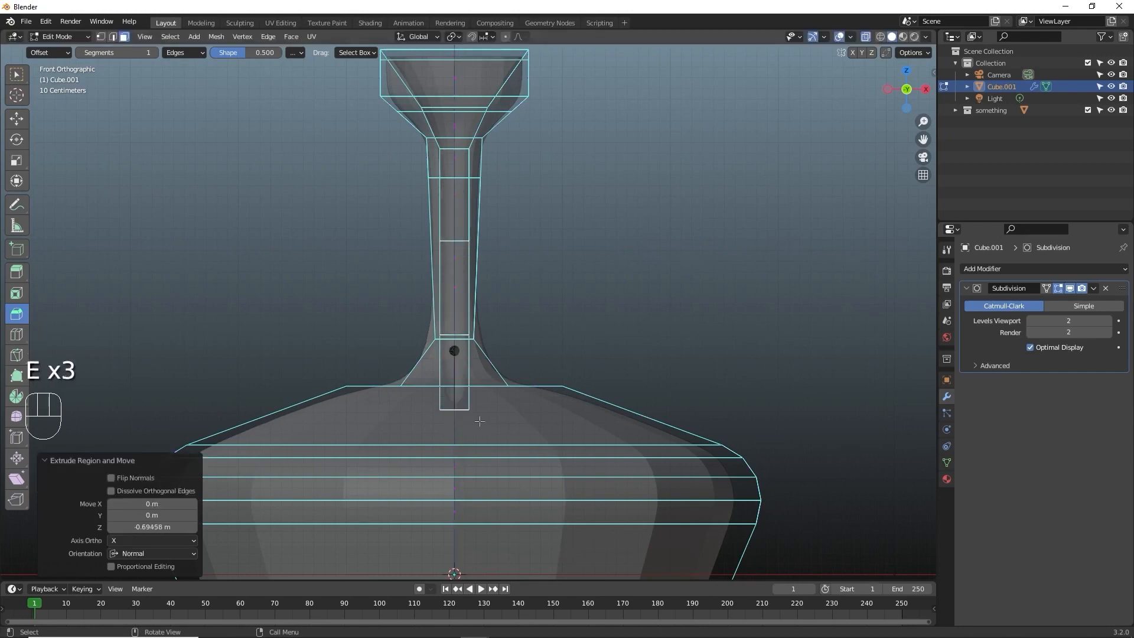
Extrude the inner face about 0.29 m into the body and scale it up to 18.89 to form the cavity's shoulder
middle_click_drag(476, 411, 501, 262, "shift")
key("e")
left_click(493, 312)
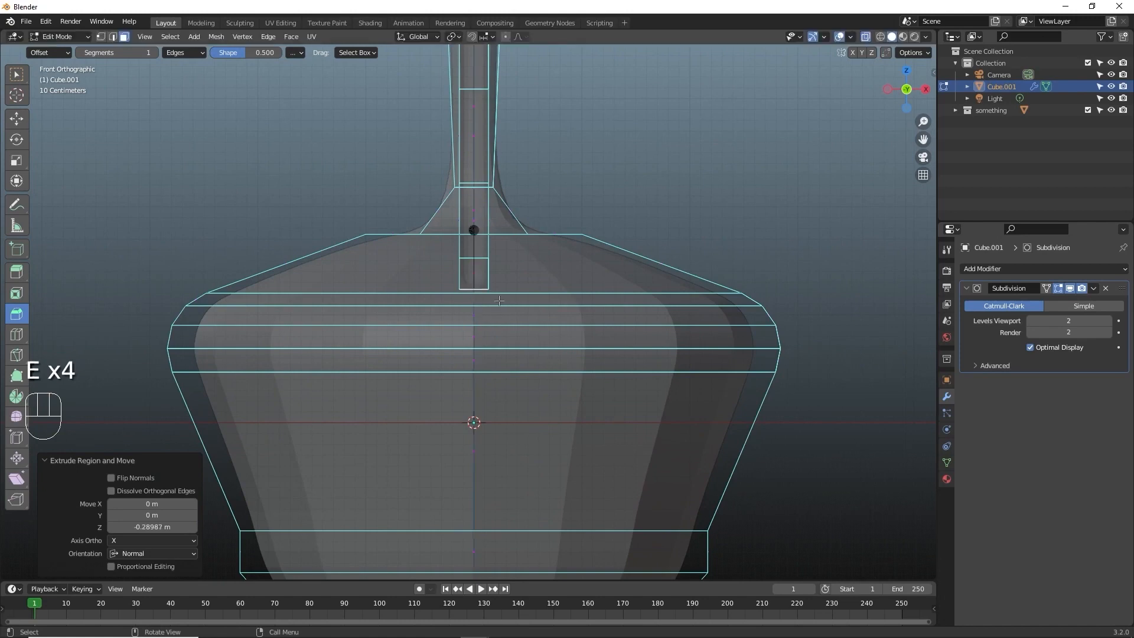
key("s")
left_click(52, 414)
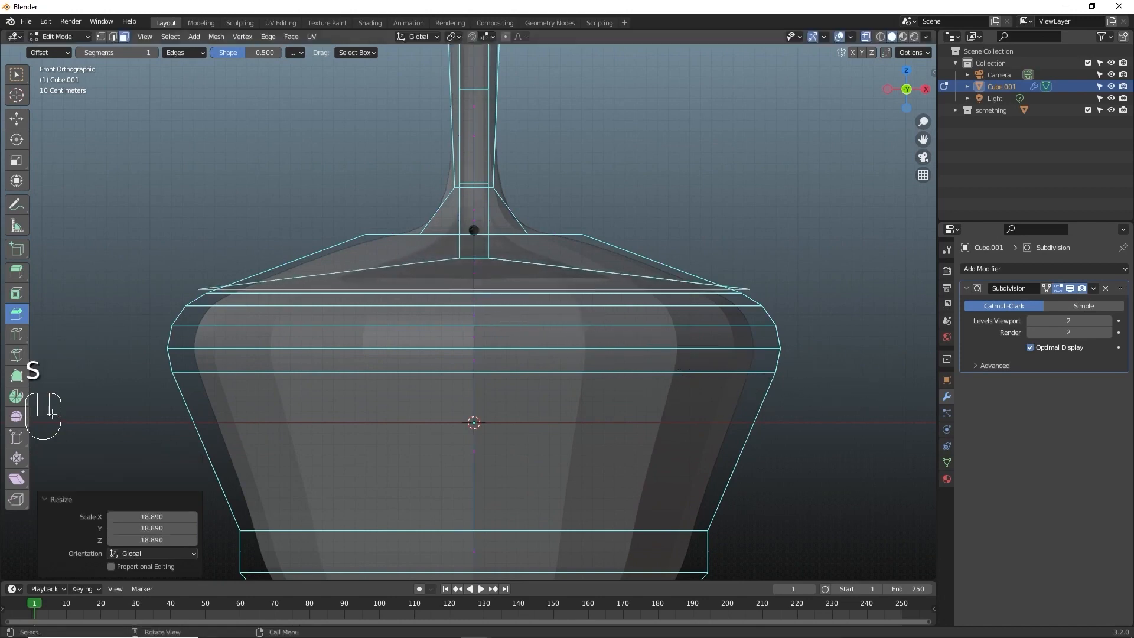
Extrude the widened inner face about 2.631 m downward to the lower part of the body
key("e")
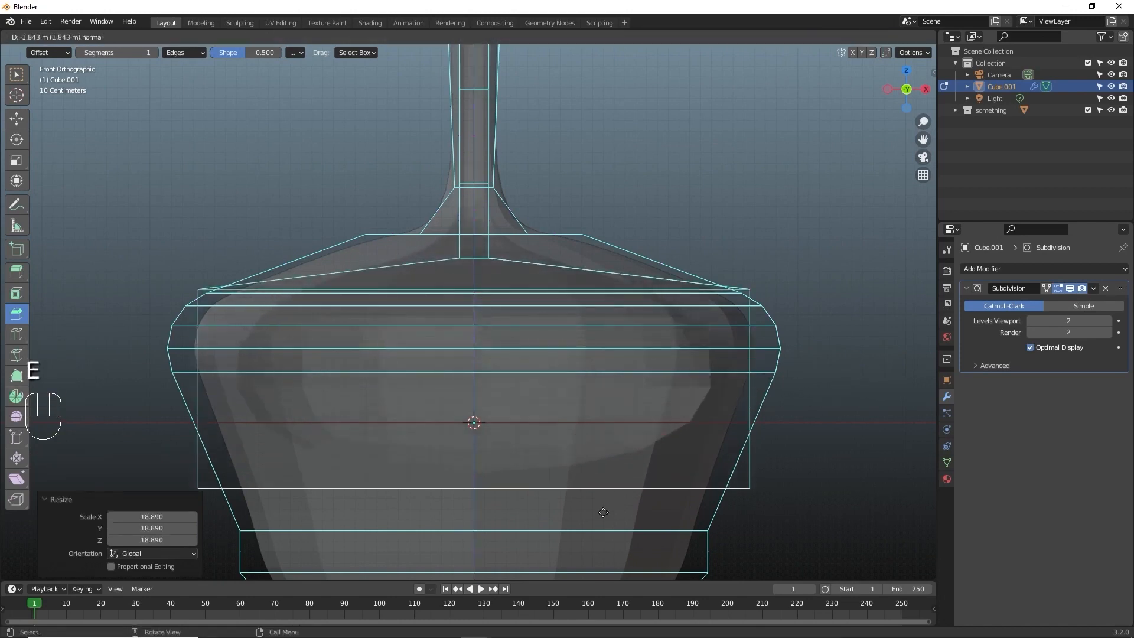
left_click(611, 5)
middle_click_drag(564, 532, 564, 404, "shift")
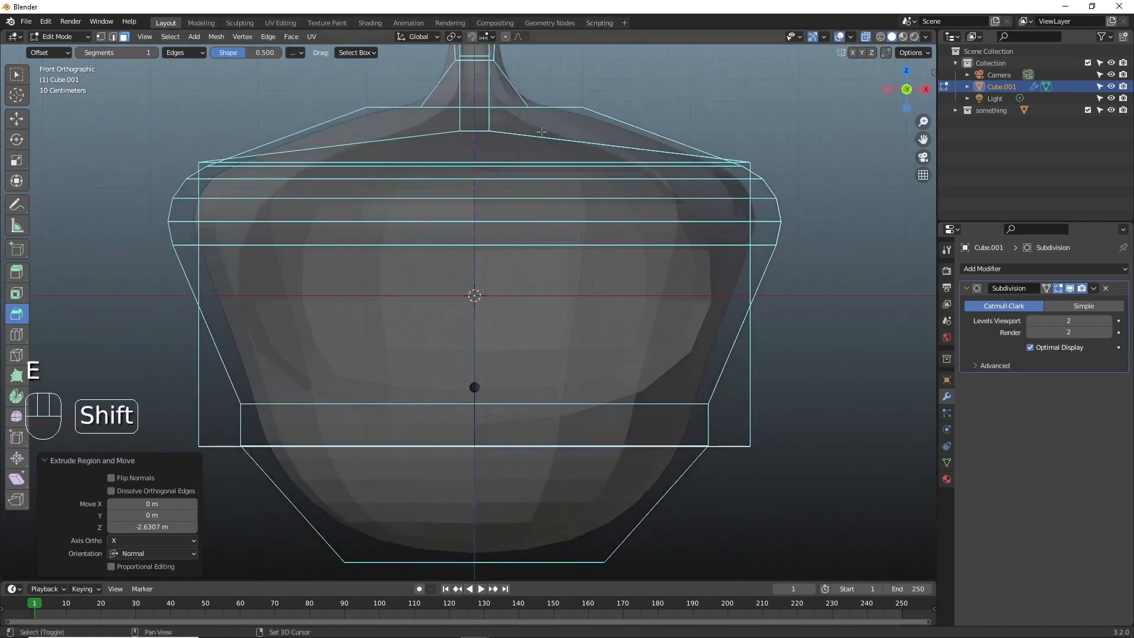
Extrude the bottom of the cavity about 0.711 m further down and scale it to 0.695
key("e")
left_click(564, 405)
key("s")
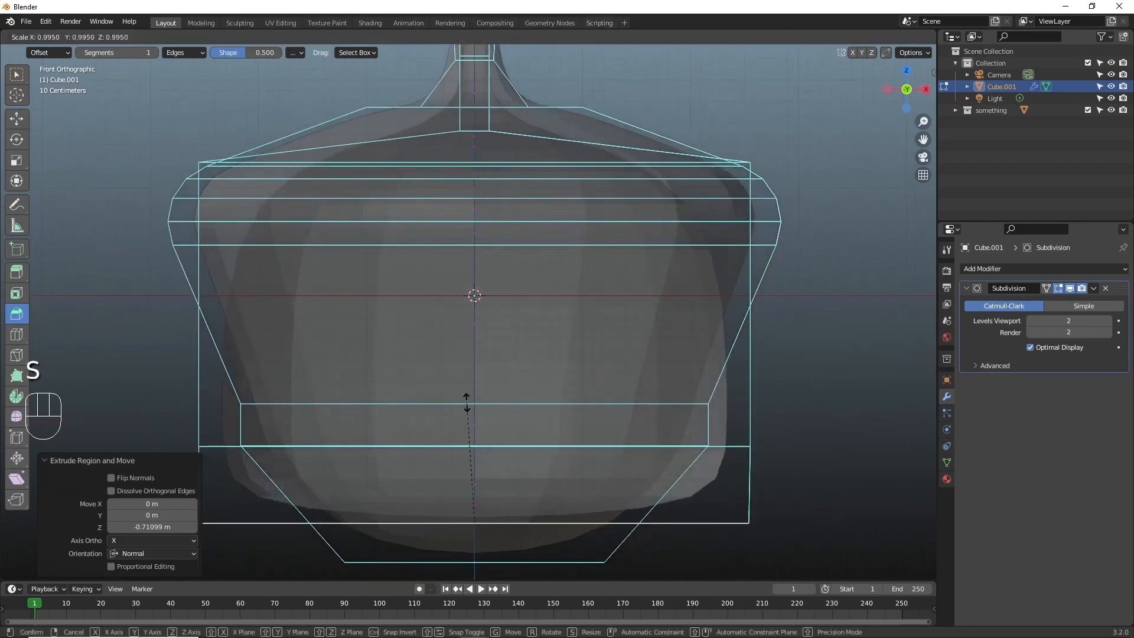
left_click(451, 442)
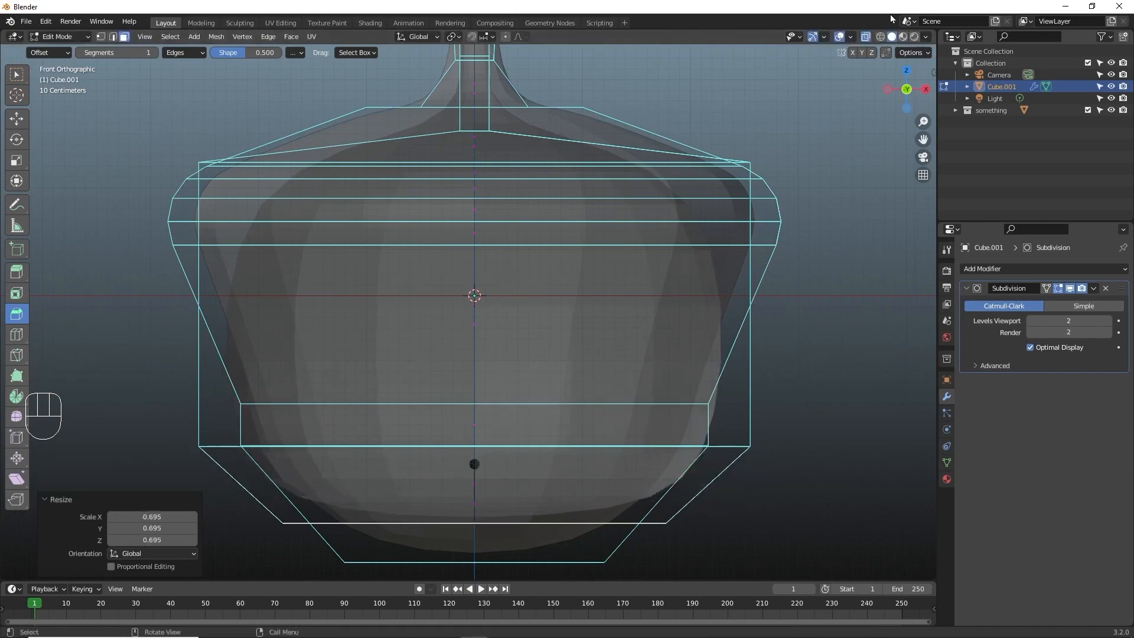
Preview the vase in Material Preview shading, in both Object Mode and Edit Mode
left_click(902, 39)
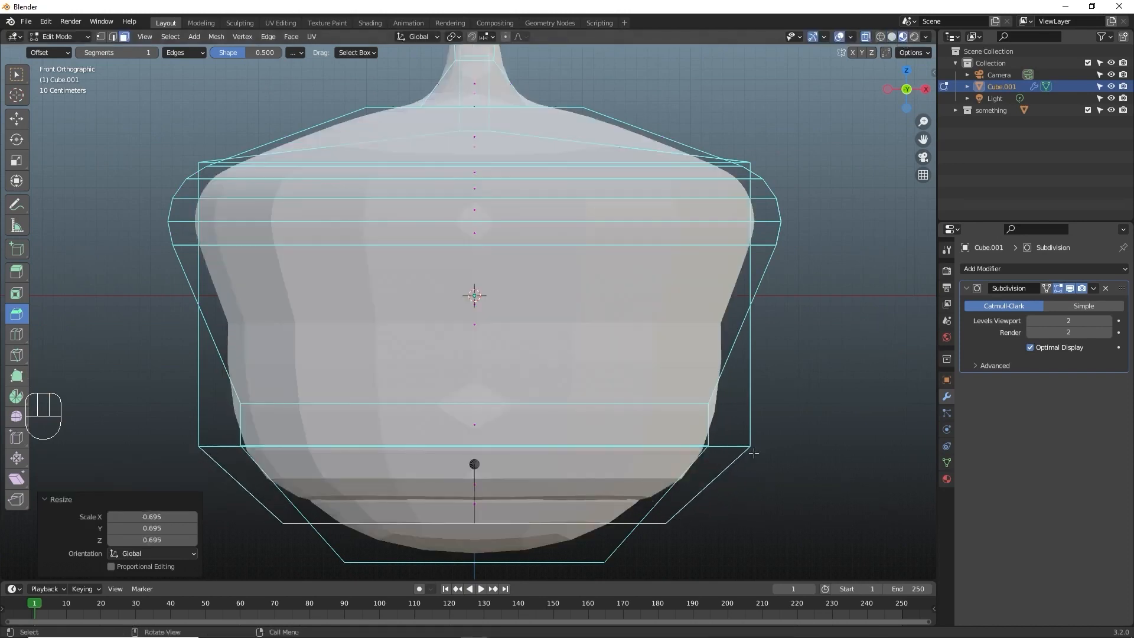
key("Tab")
key("Tab")
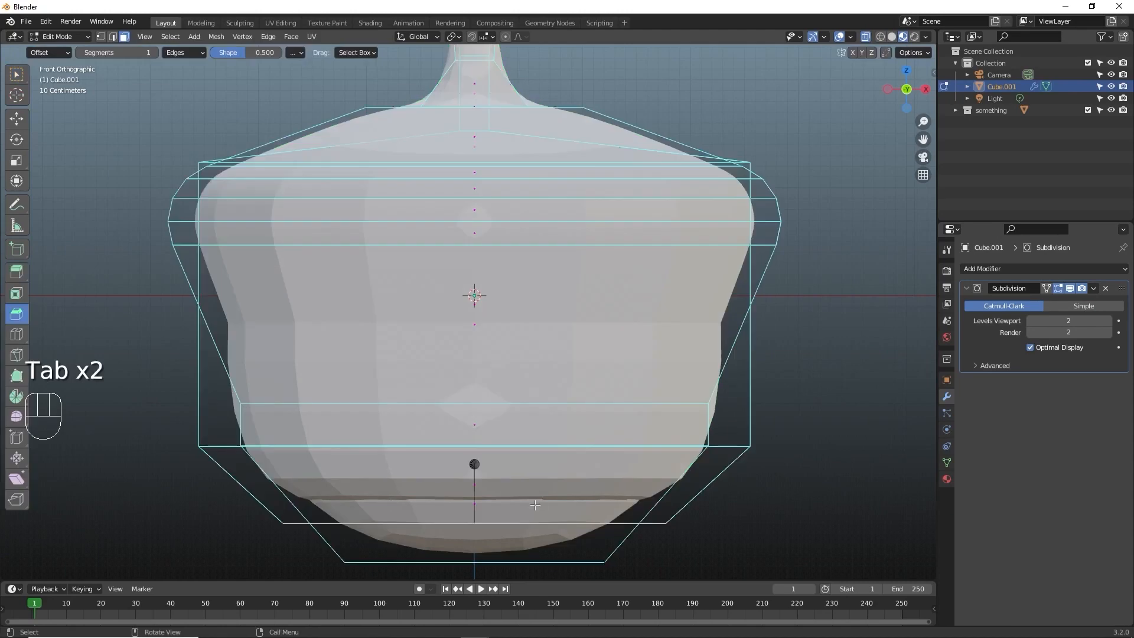
key("Tab")
key("Tab")
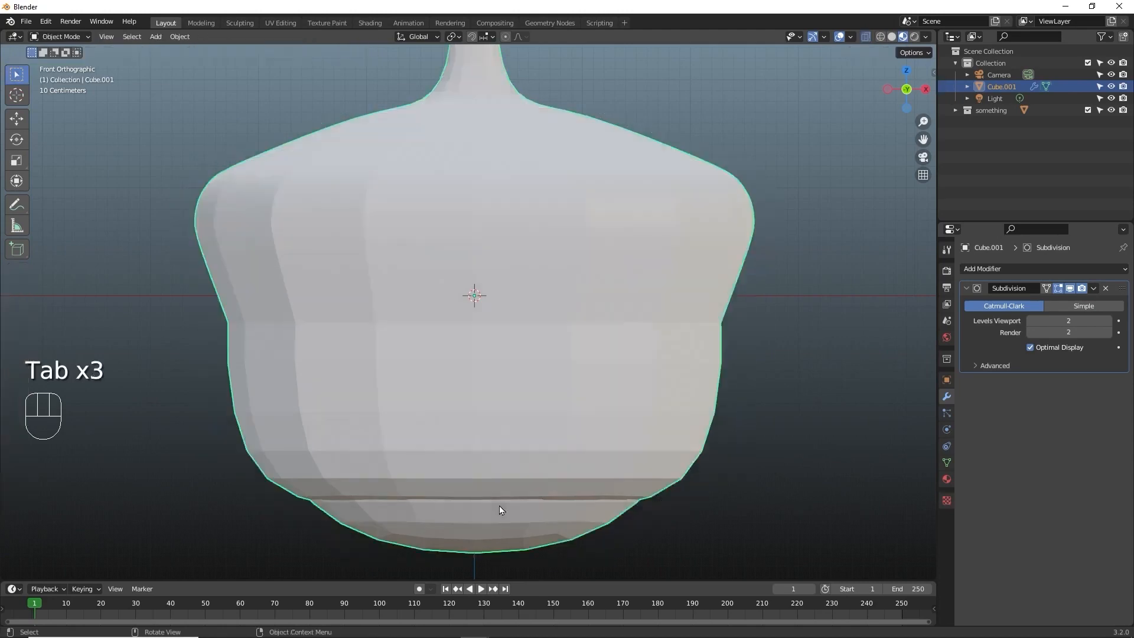
Scale a single bottom edge of the cavity to 0.152, and the cavity edge loop above it to 0.675
key("2")
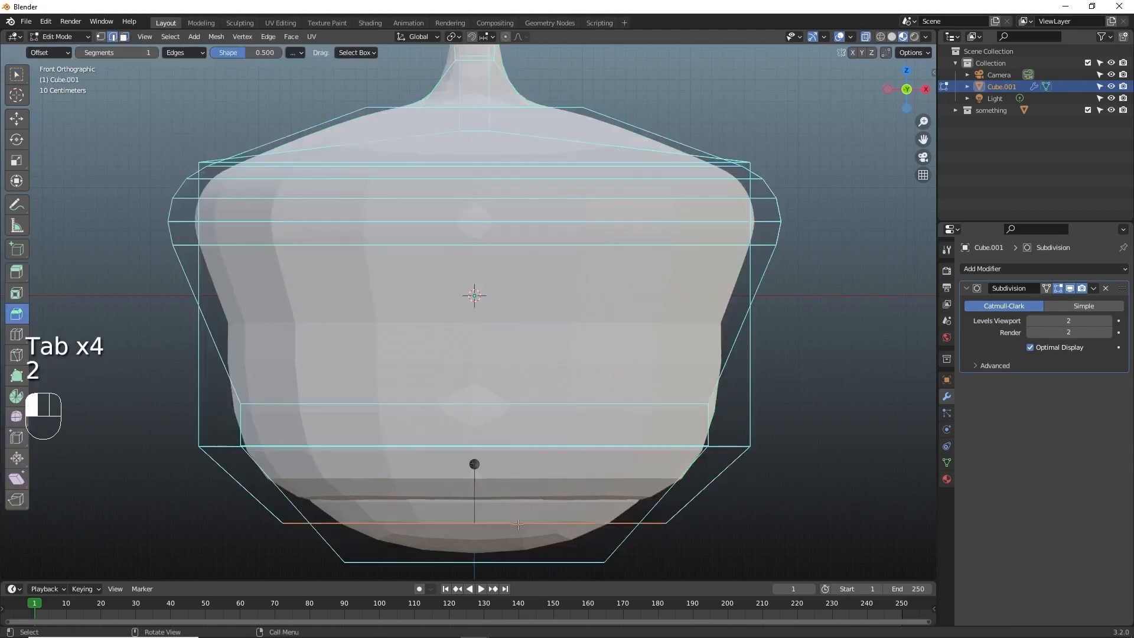
key("s")
left_click(490, 499)
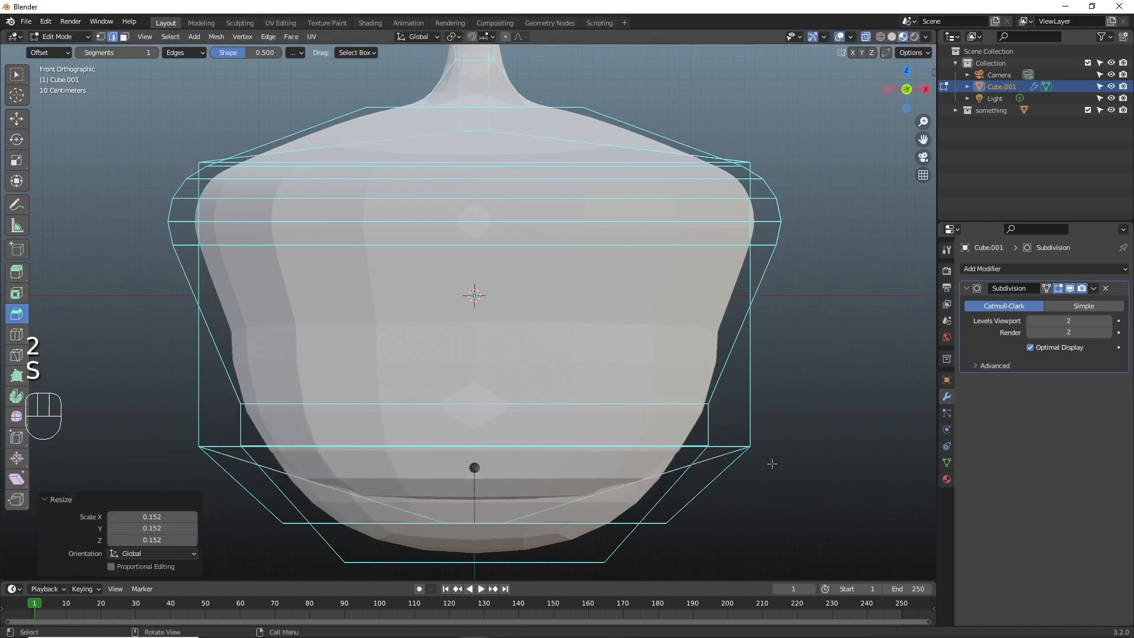
left_click(728, 444, "alt")
key("s")
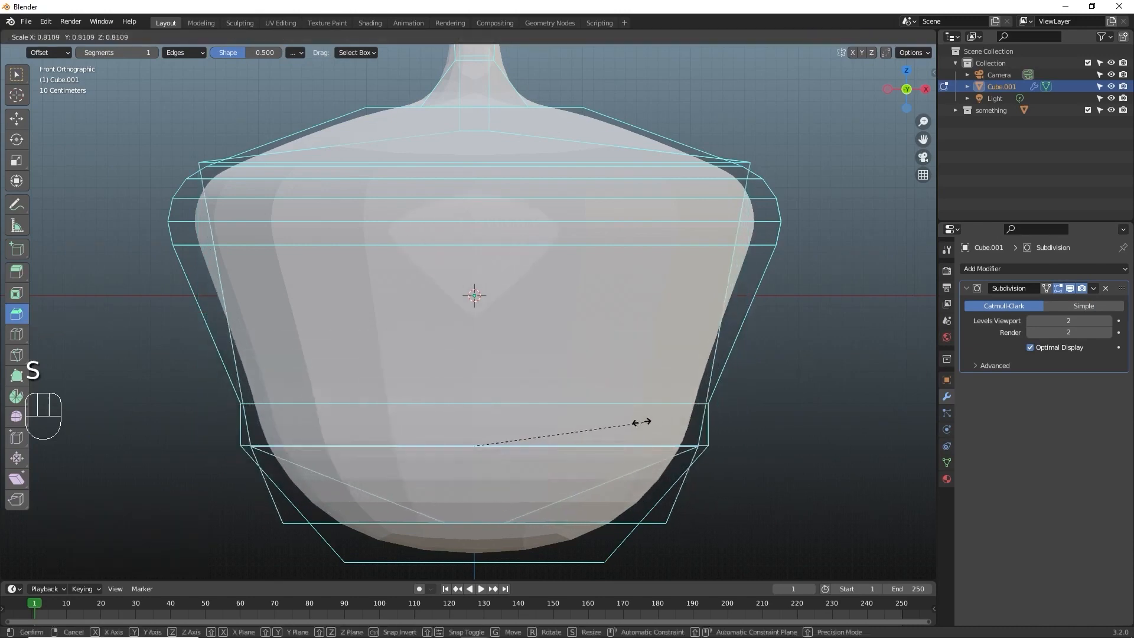
left_click(614, 422)
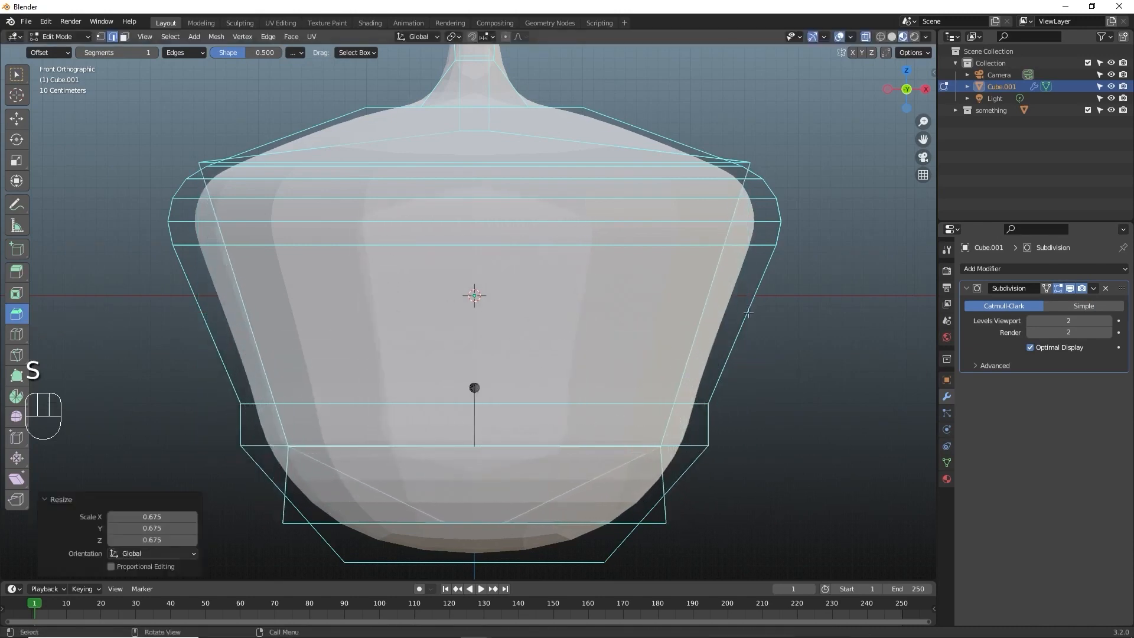
Check the vase in Solid and Rendered shading, and set the viewport to Wireframe shading
middle_click_drag(802, 348, 809, 385)
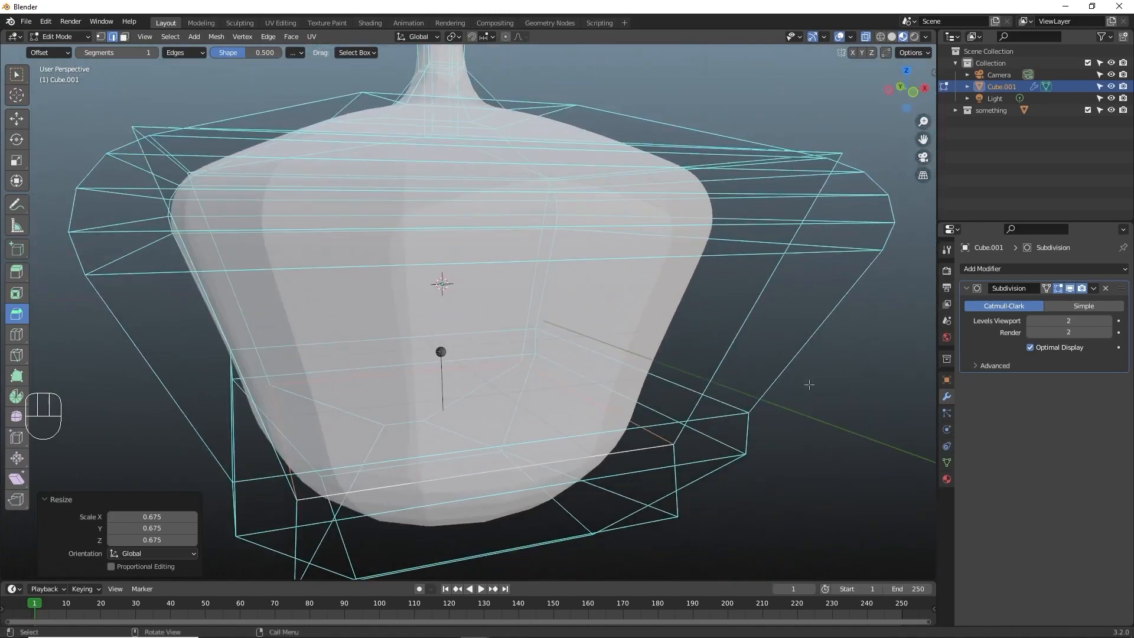
left_click(892, 36)
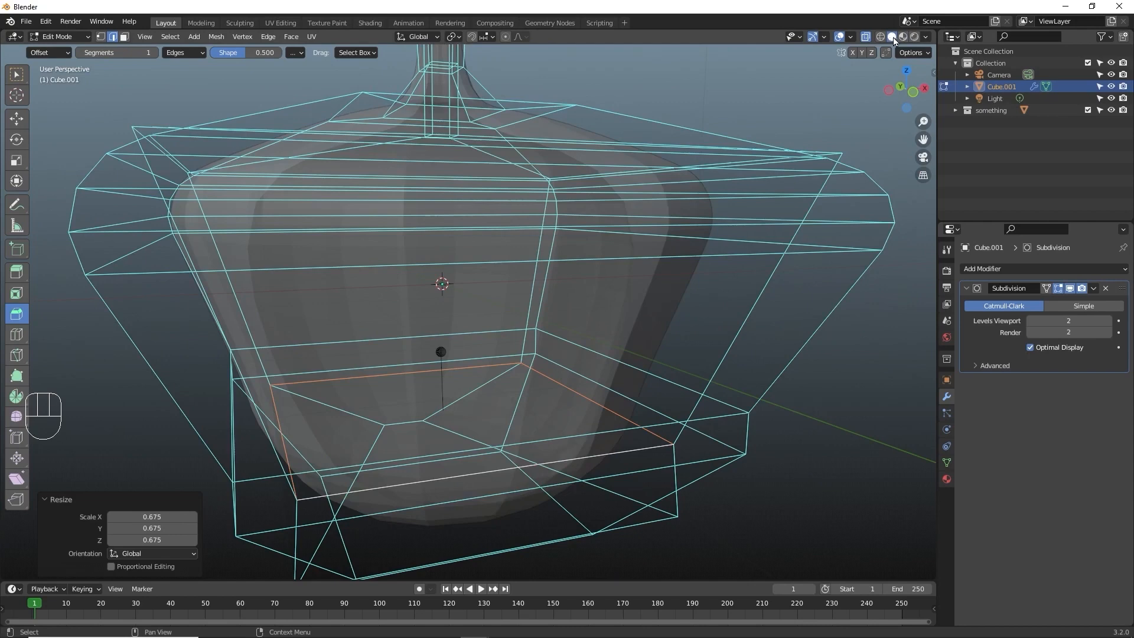
left_click(914, 37)
scroll(827, 284, "down", 3)
mouse_move(779, 387)
middle_mouse_down()
mouse_move(746, 351)
mouse_move(678, 411)
mouse_move(654, 358)
mouse_move(498, 355)
middle_mouse_up()
key("Tab")
key("Tab")
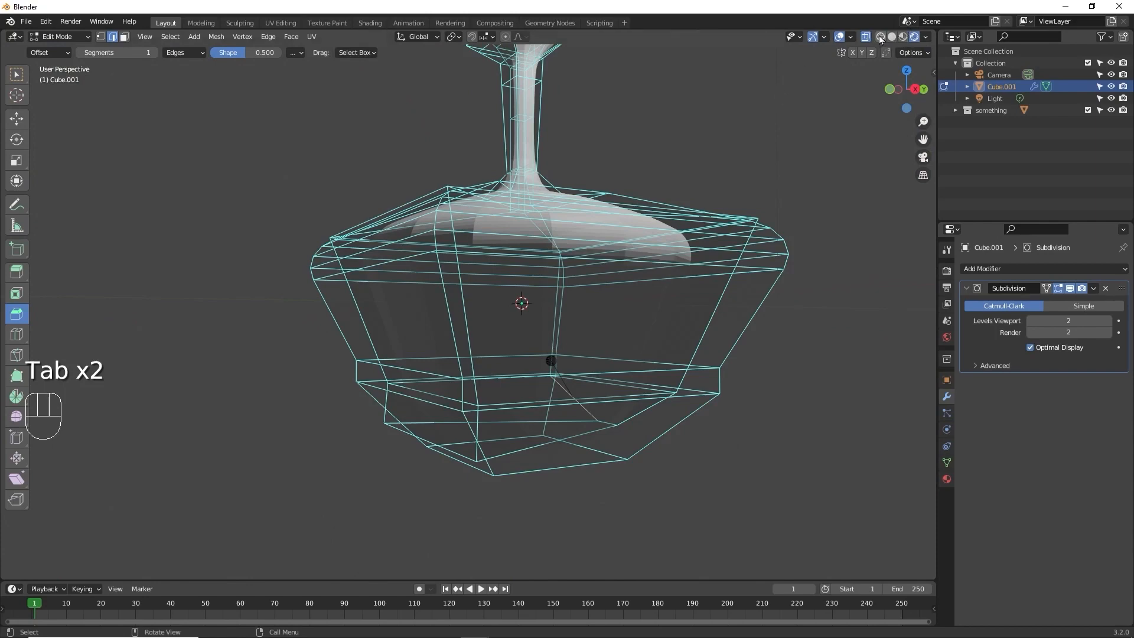
left_click(880, 37)
key("KP_1")
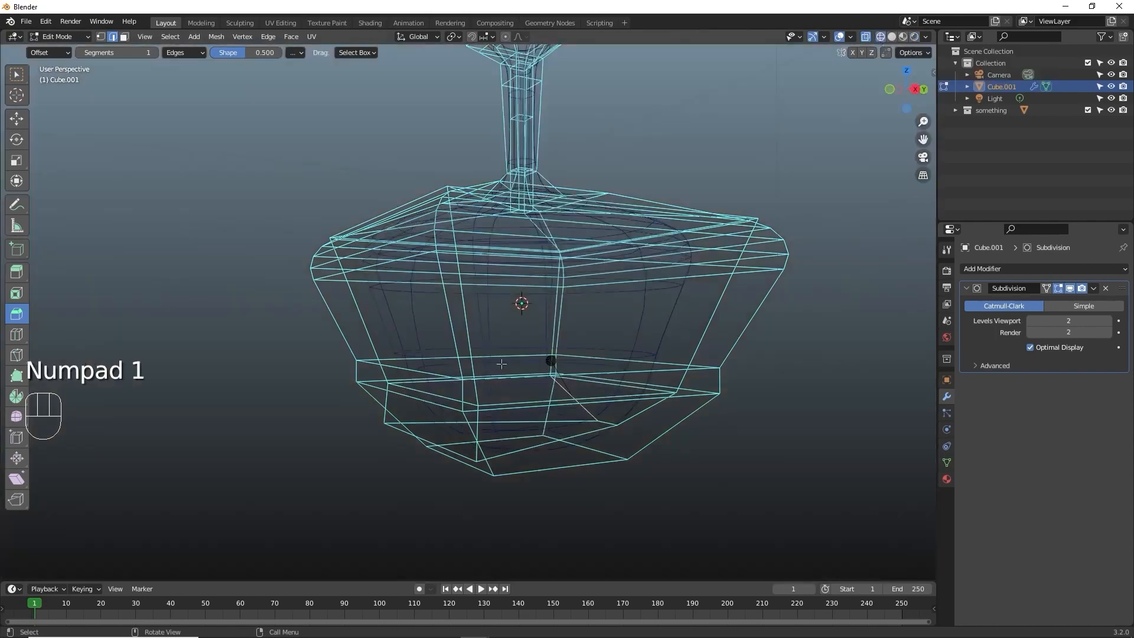
middle_click_drag(502, 364, 458, 380)
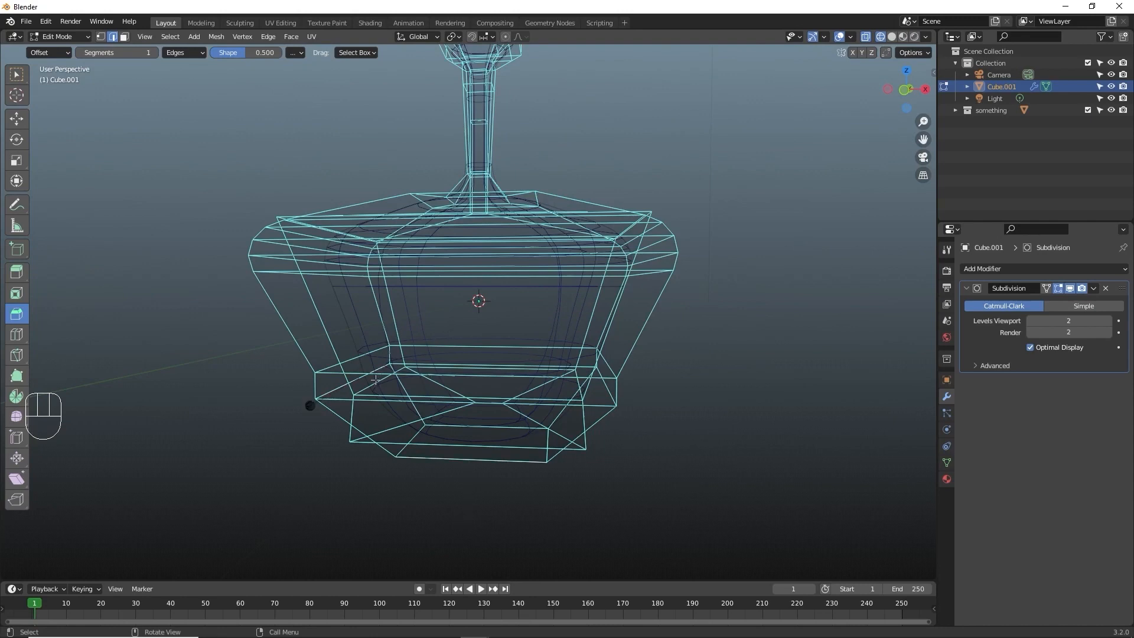
Scale up the upper of the two outer edge loops around the vase's lower body
left_click(22, 75)
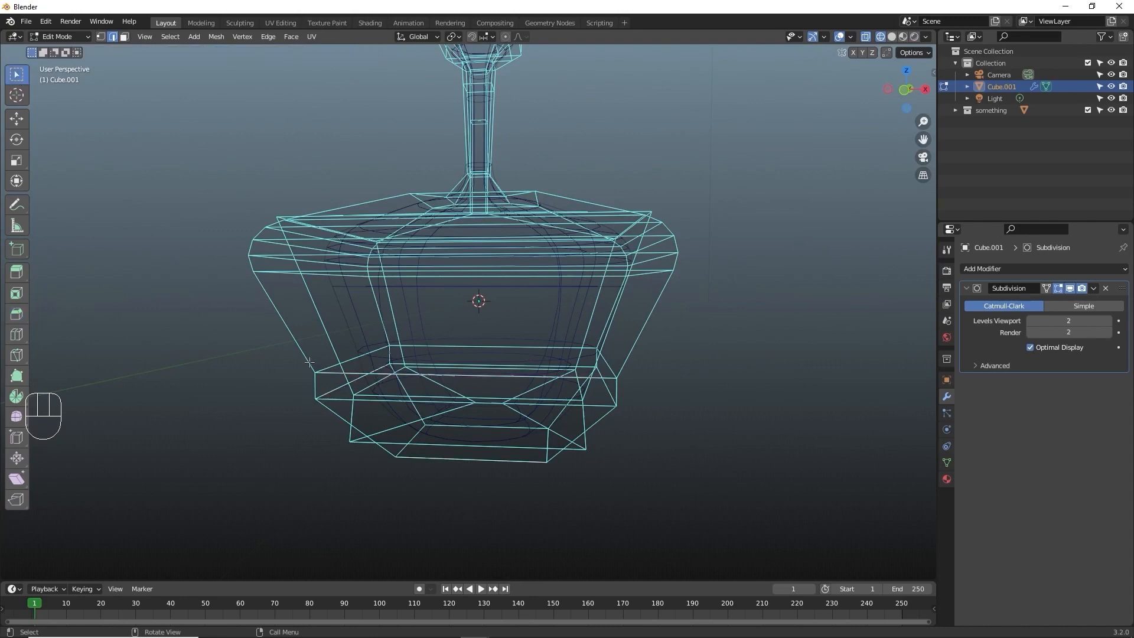
key("s")
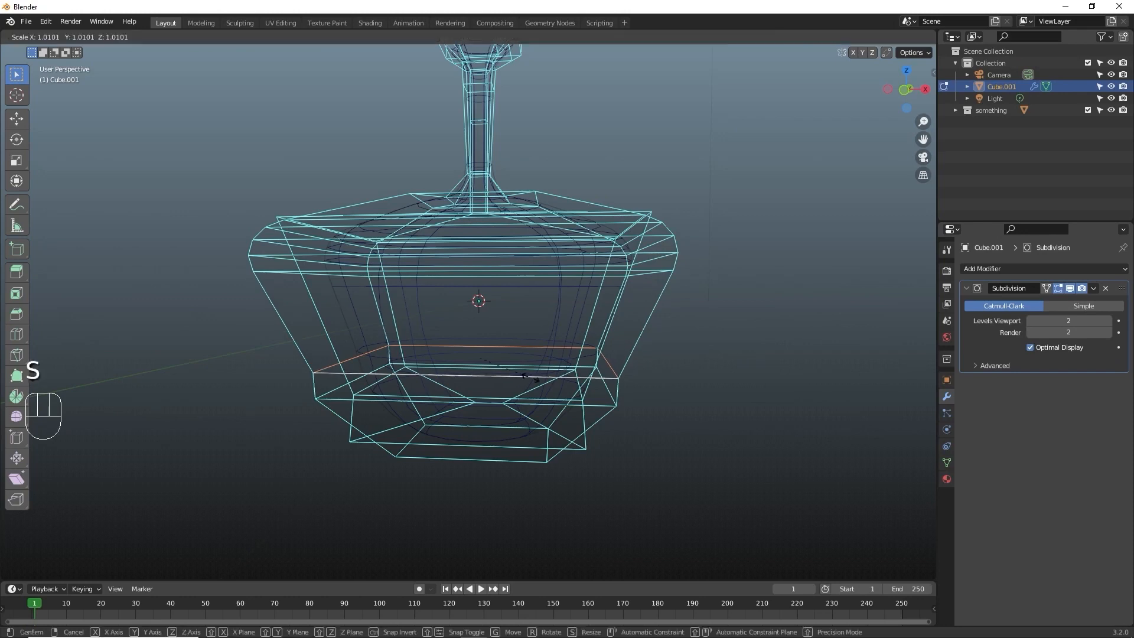
left_click(418, 368)
left_click(423, 374)
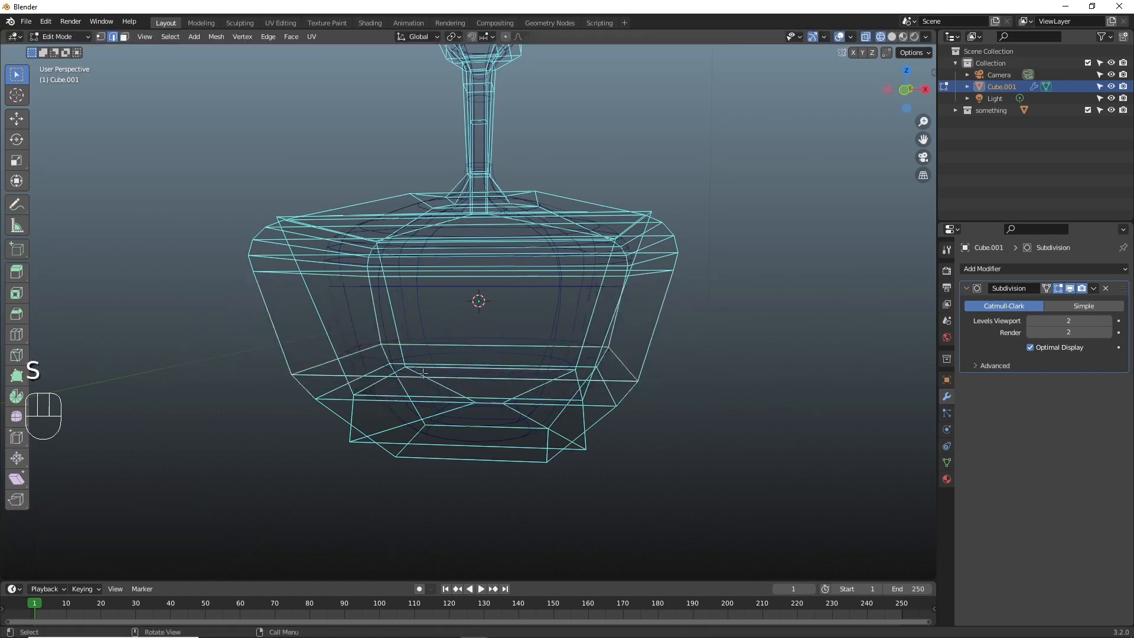
Scale up the outer edge loop directly below it until it flares out past the loop above
left_click(436, 366, "alt")
key("s")
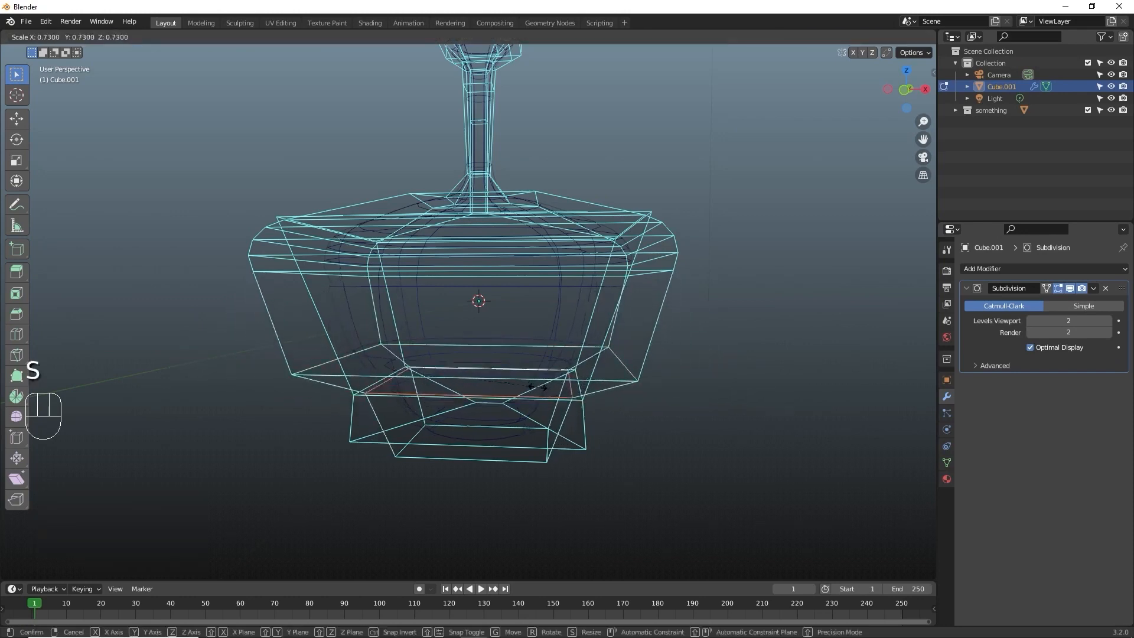
left_click(573, 395)
left_click(477, 295)
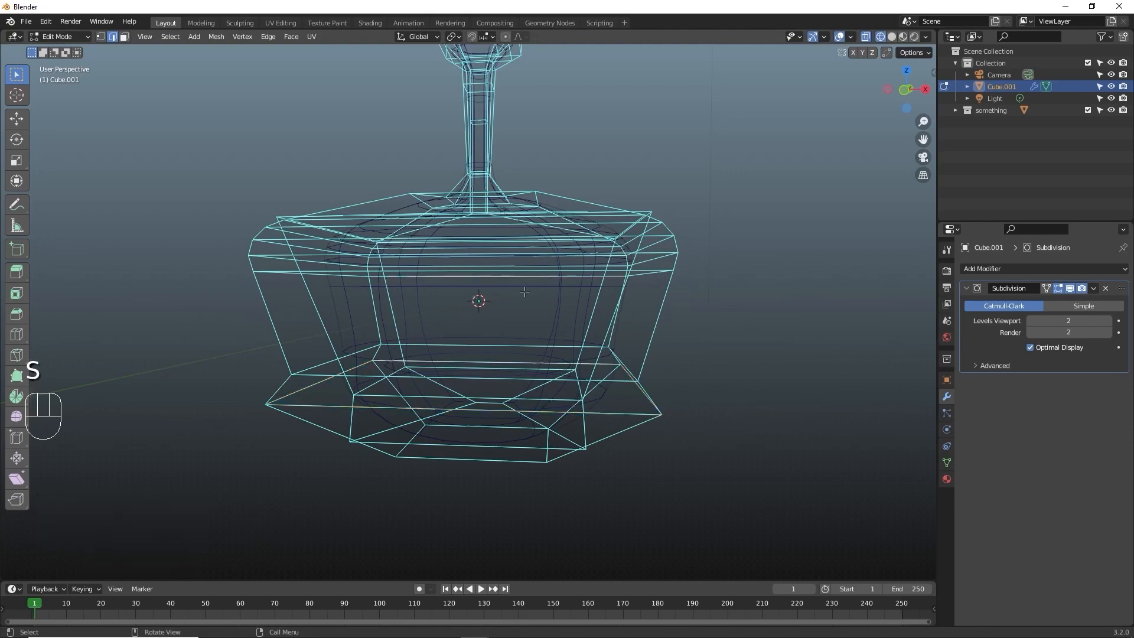
Inspect the widened lower body from several angles and turn off X-ray so the inner cage is hidden
middle_click_drag(569, 293, 583, 289)
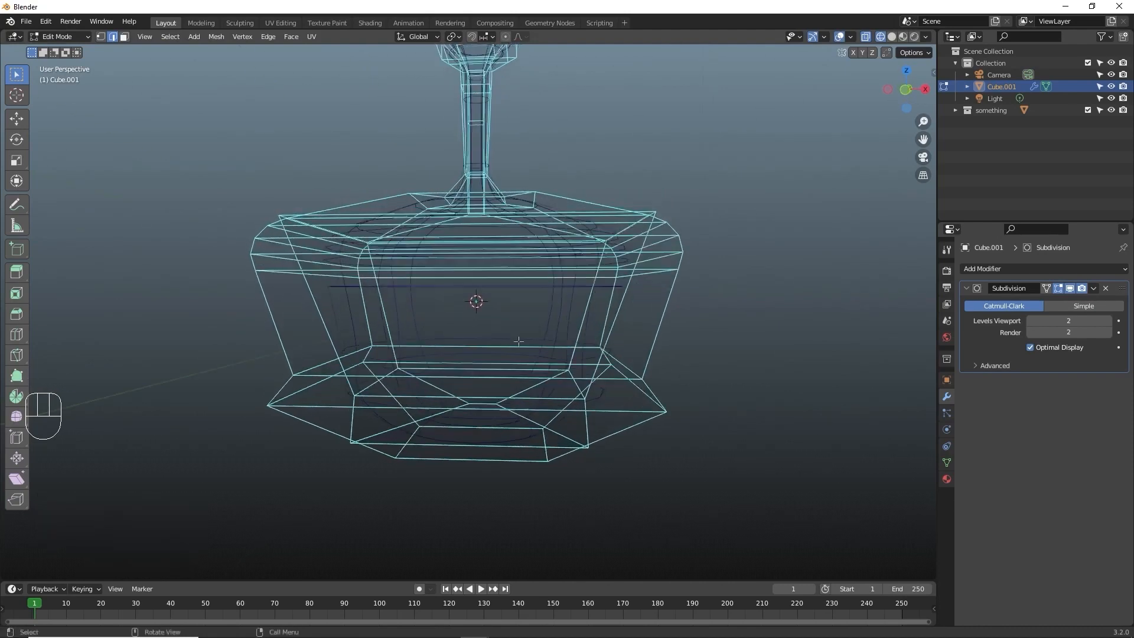
key("Tab")
scroll(721, 286, "up", 2)
key("Tab")
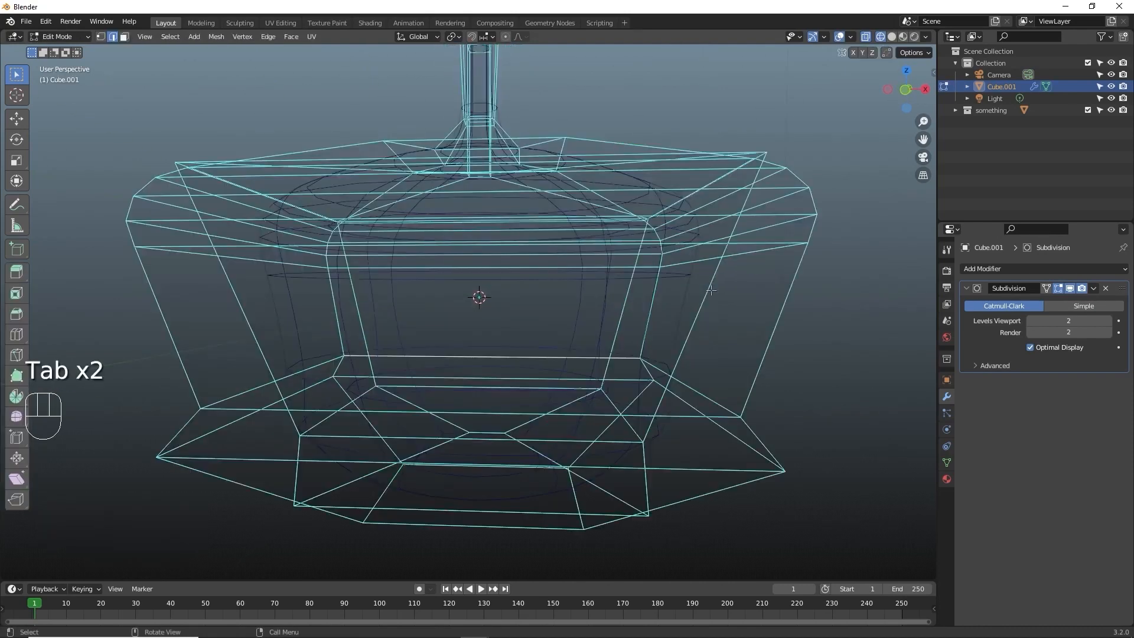
middle_click_drag(718, 291, 542, 293)
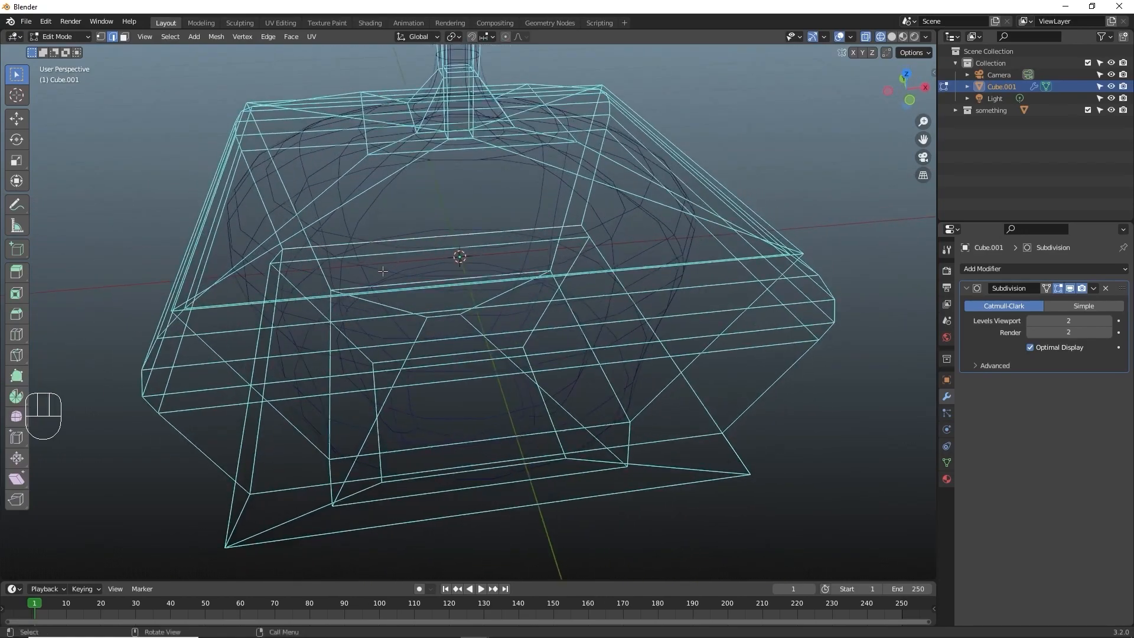
left_click(868, 37)
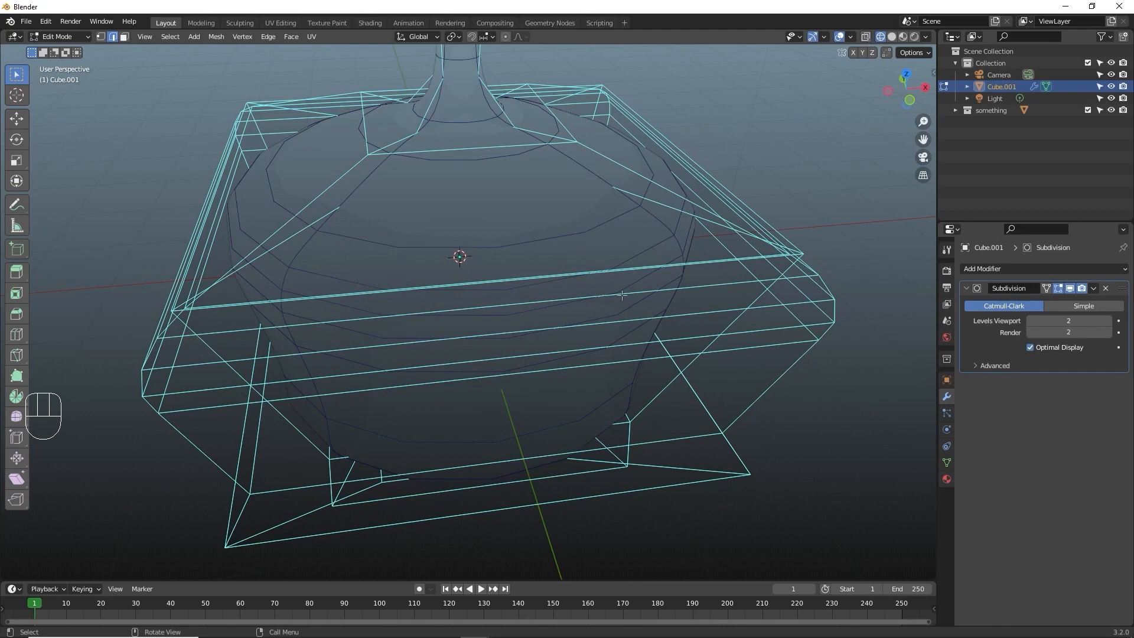
middle_click_drag(422, 477, 402, 402)
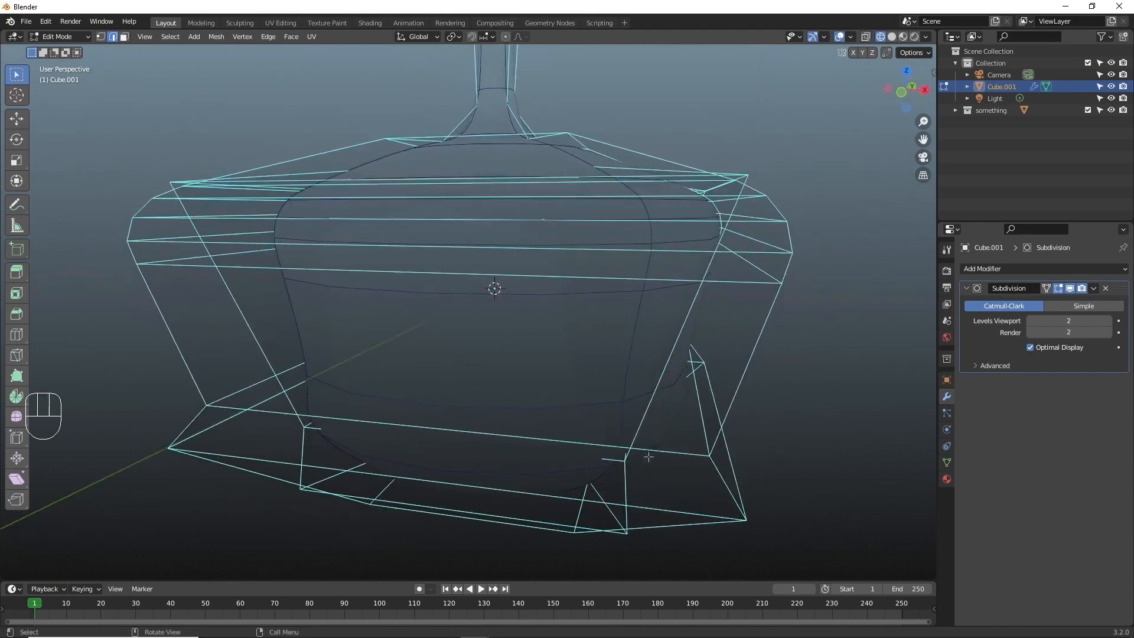
Select the upper of the two outer loops on the lower body and scale it to 1.101
left_click(665, 420, "alt")
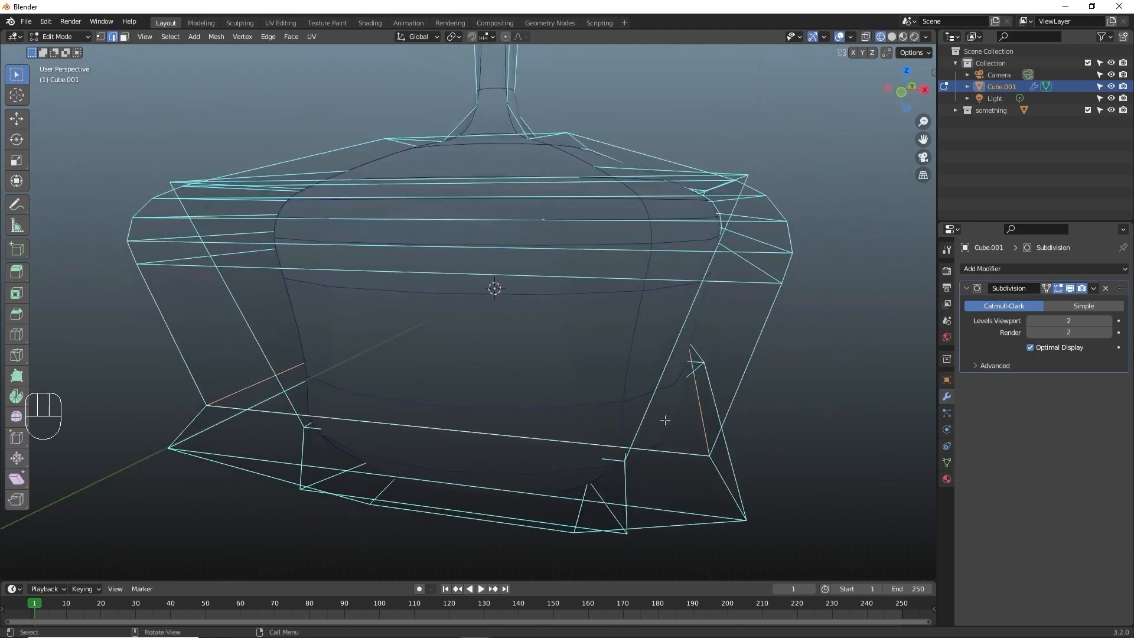
left_click(594, 402, "alt")
left_click(536, 408)
left_click(661, 408, "alt")
scroll(782, 402, "down", 2)
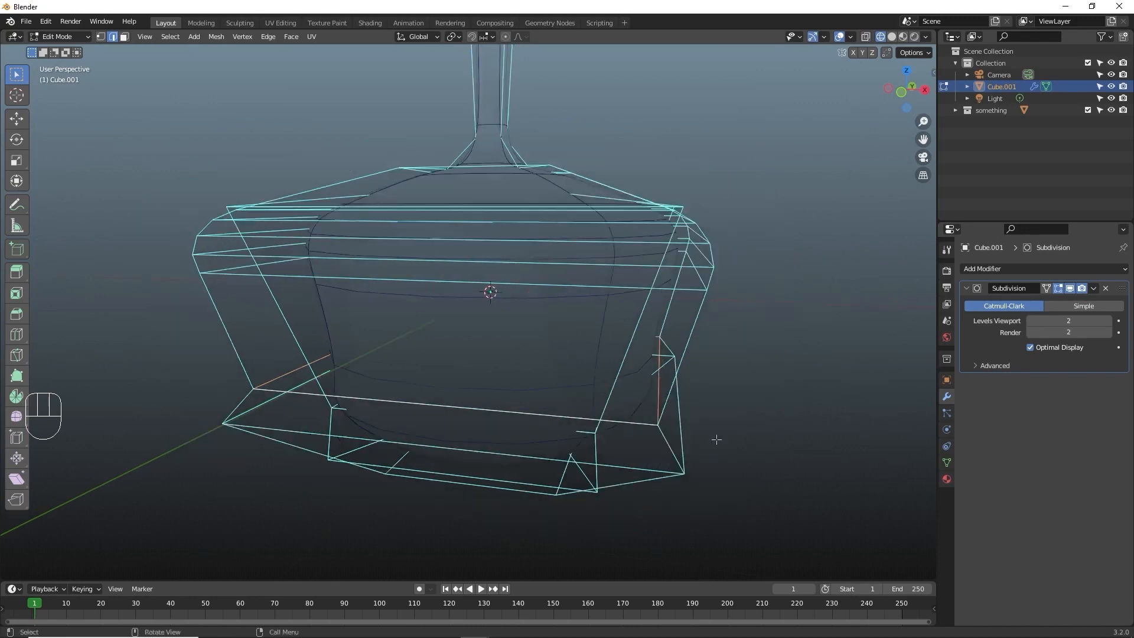
key("s")
left_click(723, 411)
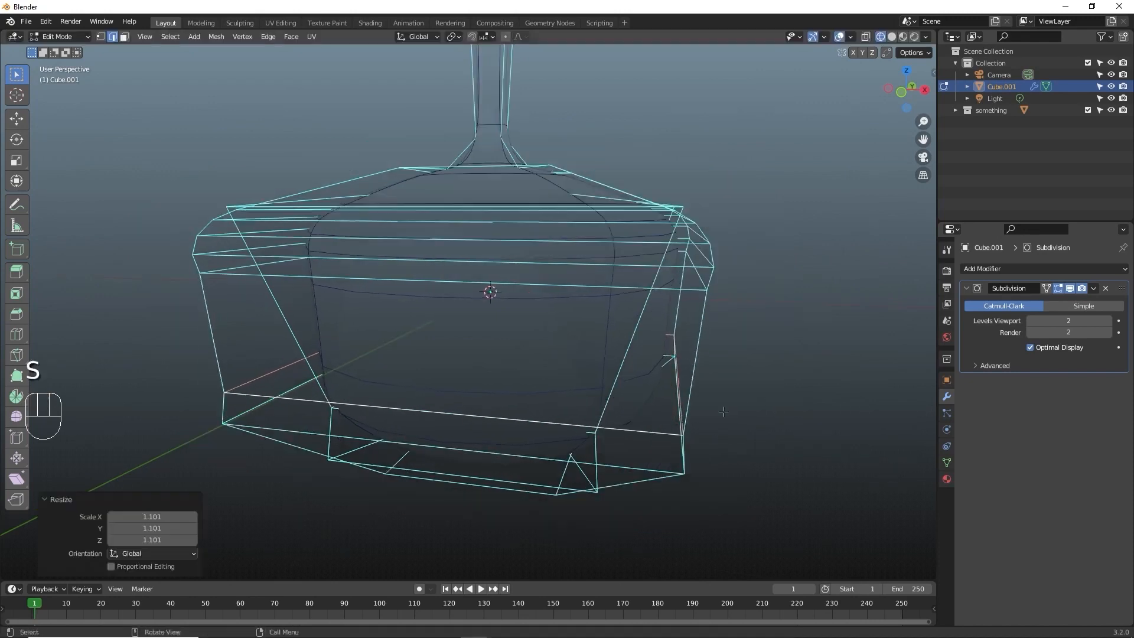
Slightly enlarge the lowest outer edge loop of the shoulder and scale the loop directly above it to 0.977
left_click(579, 303)
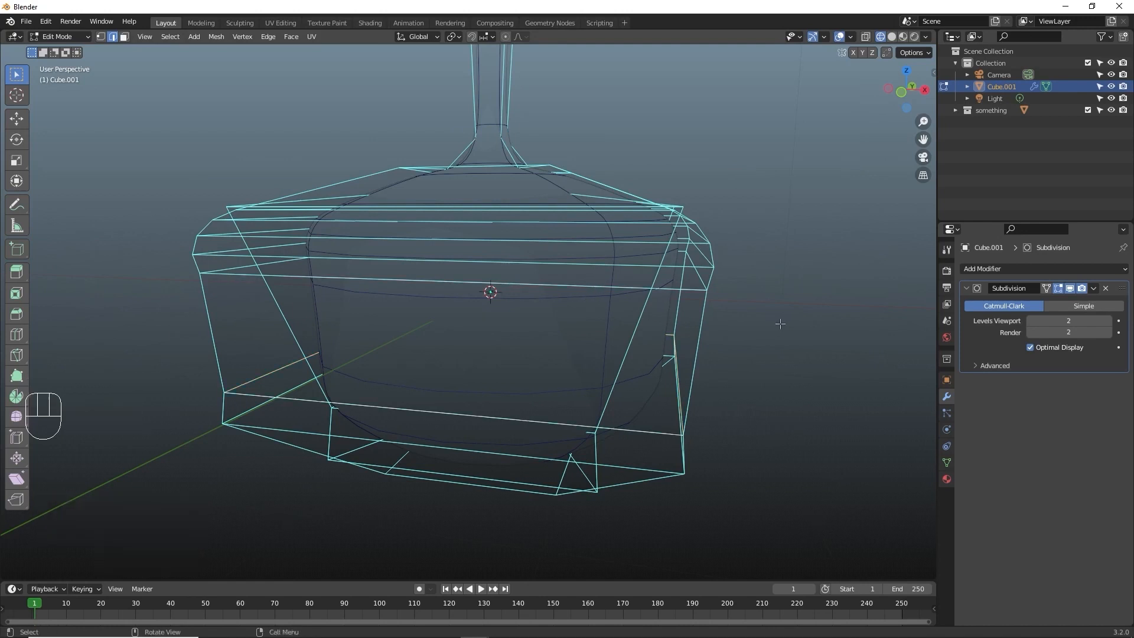
left_click(635, 285, "alt")
key("s")
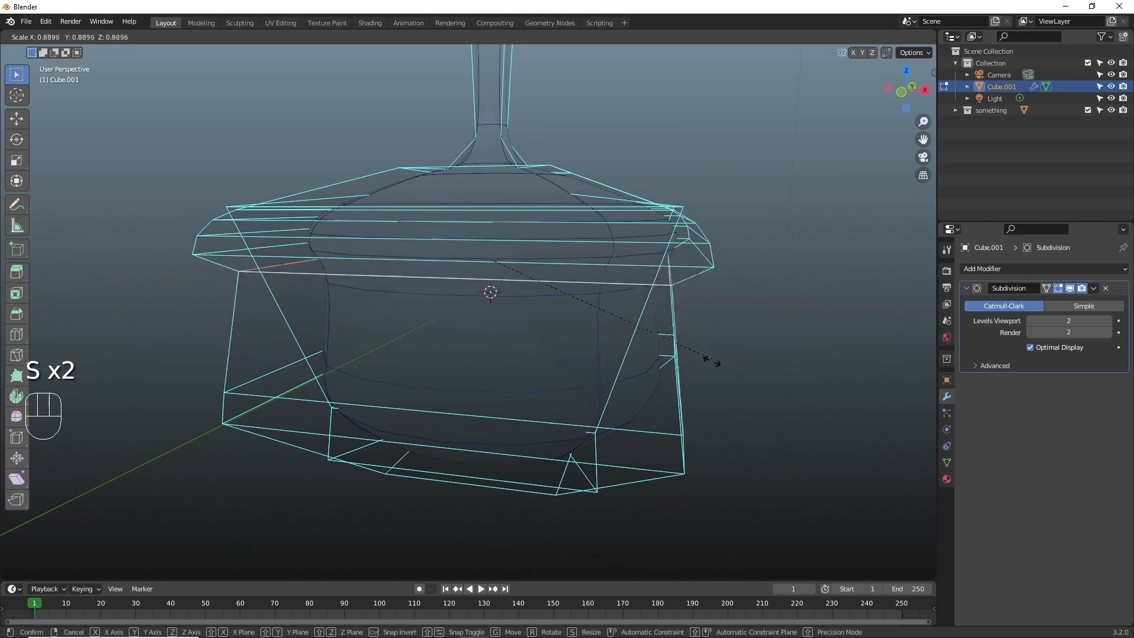
left_click(742, 357)
left_click(640, 269, "alt")
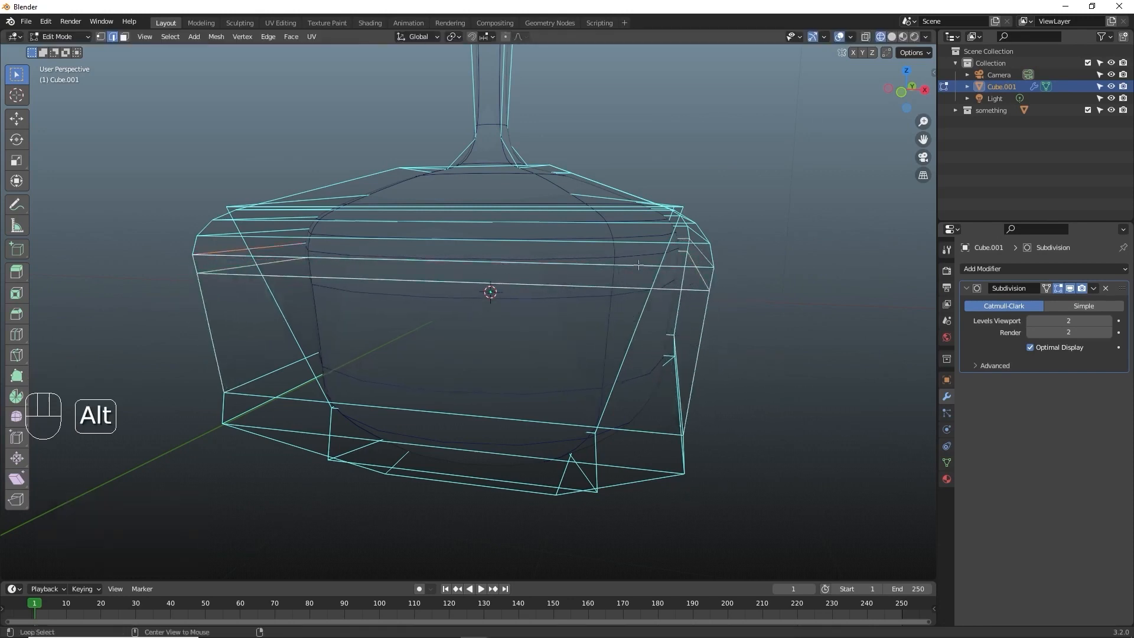
key("s")
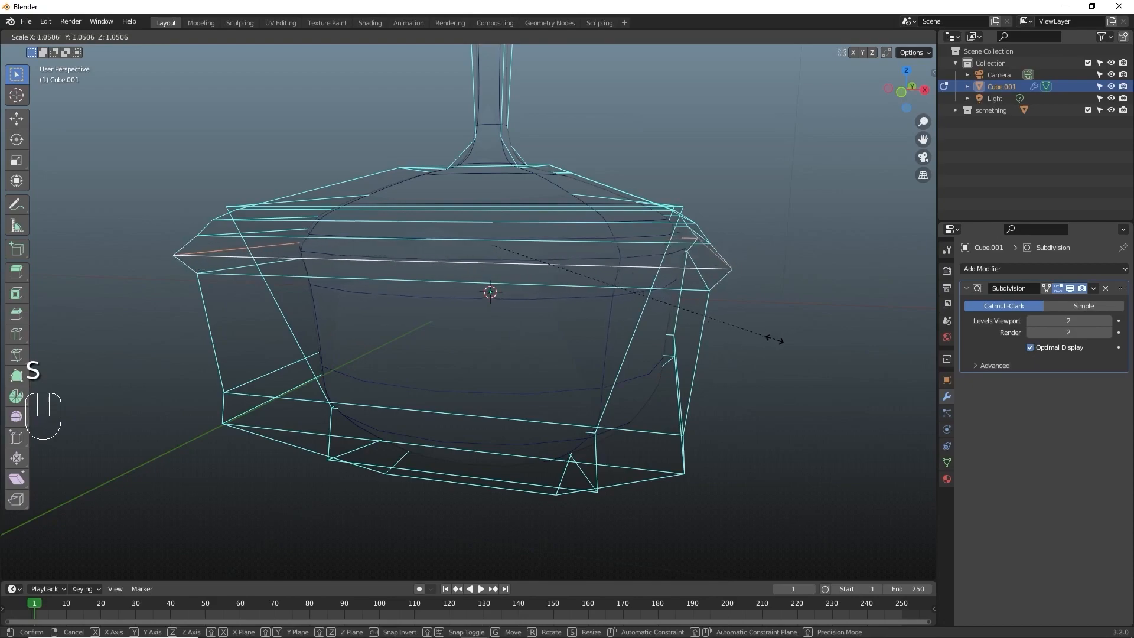
left_click(753, 341)
Turn on X-ray and scale down the inner edge loop near the bottom of the body
middle_click_drag(631, 459, 684, 422)
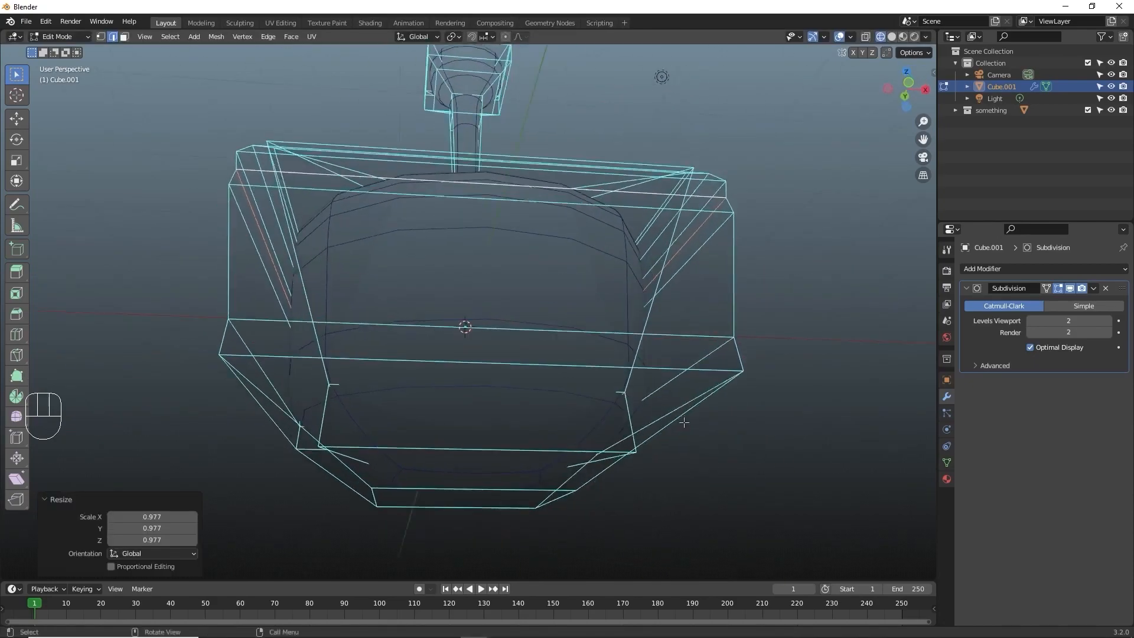
middle_click_drag(441, 439, 448, 478)
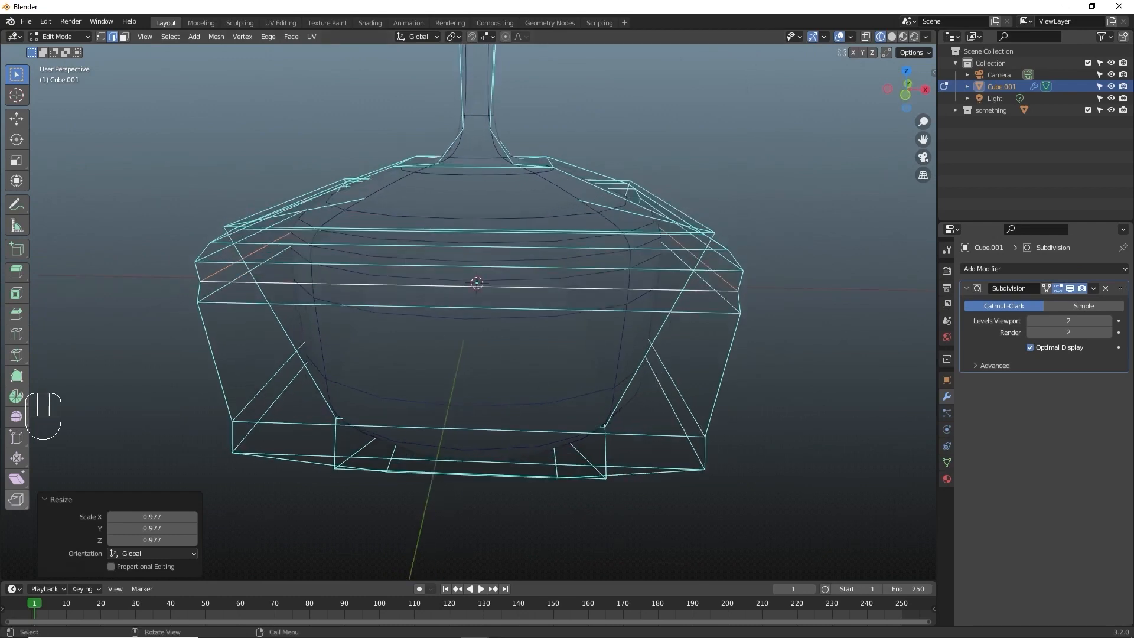
scroll(481, 501, "up", 3)
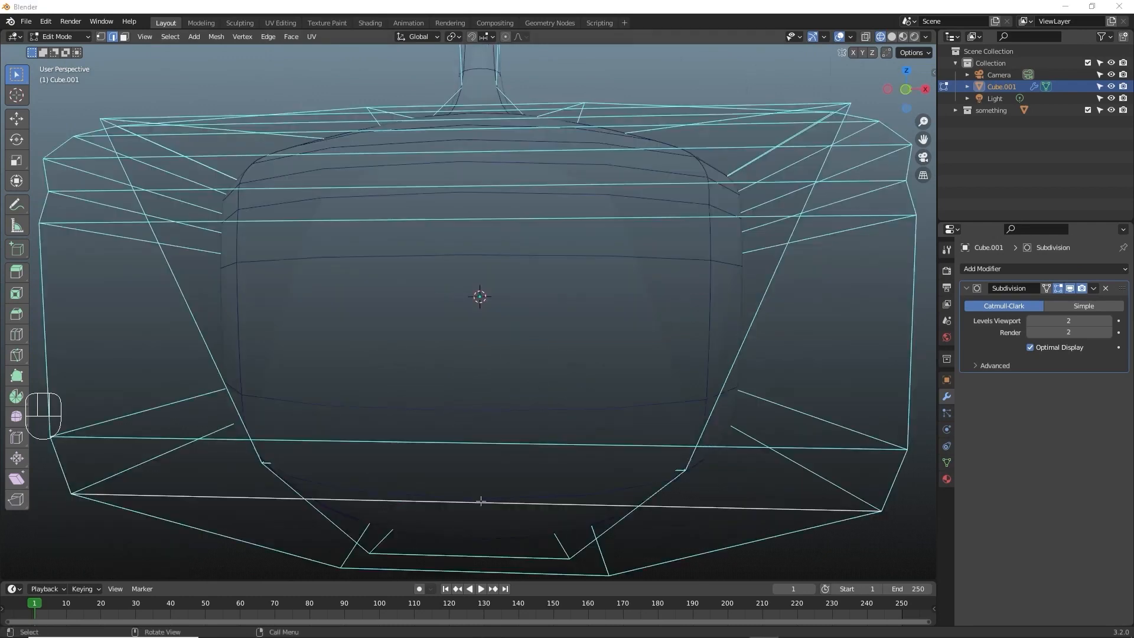
left_click(268, 461)
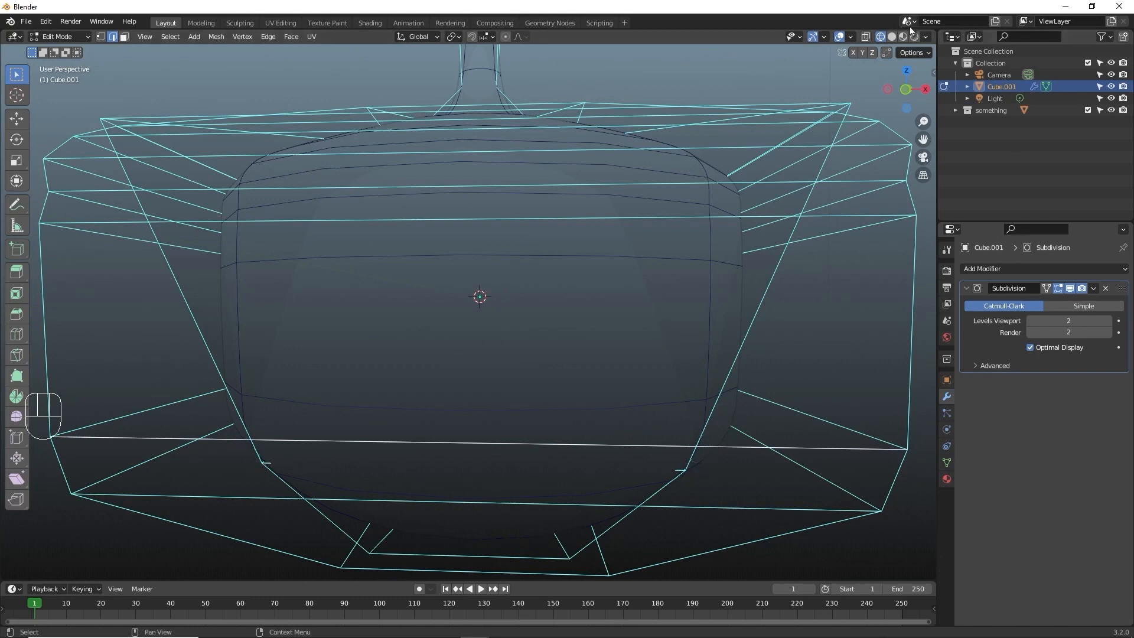
left_click(865, 38)
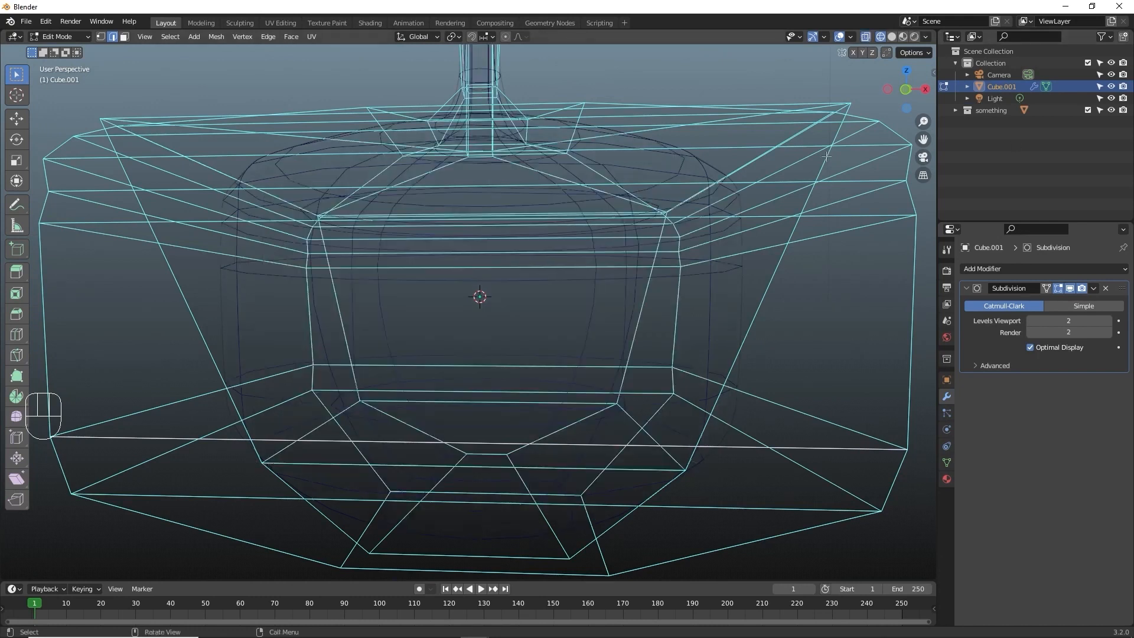
left_click(671, 470)
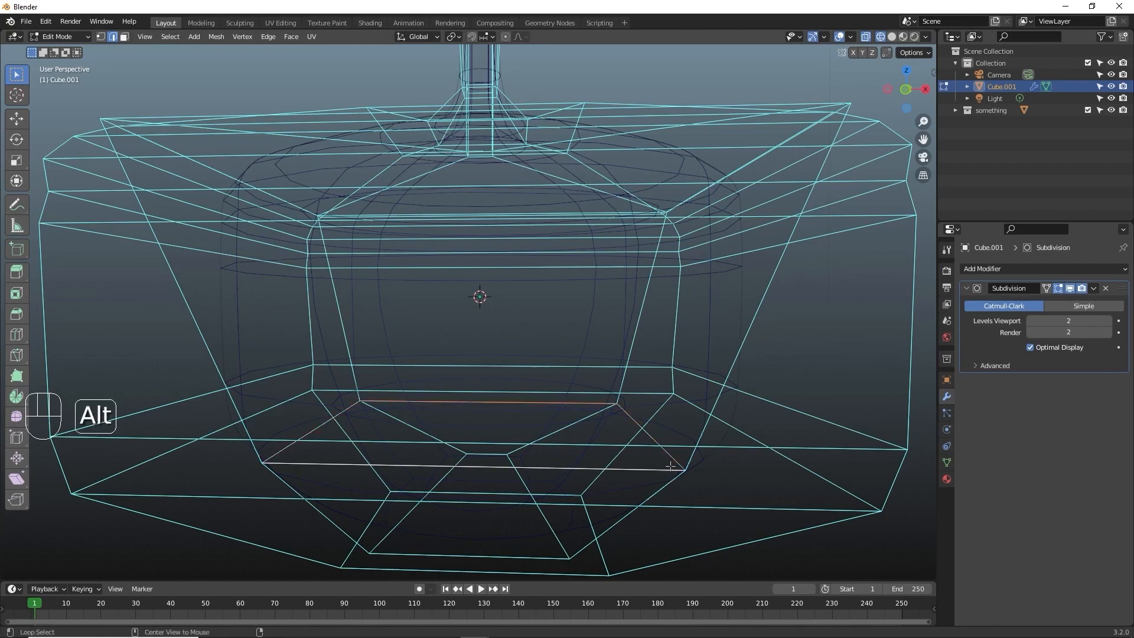
key("s")
left_click(626, 461)
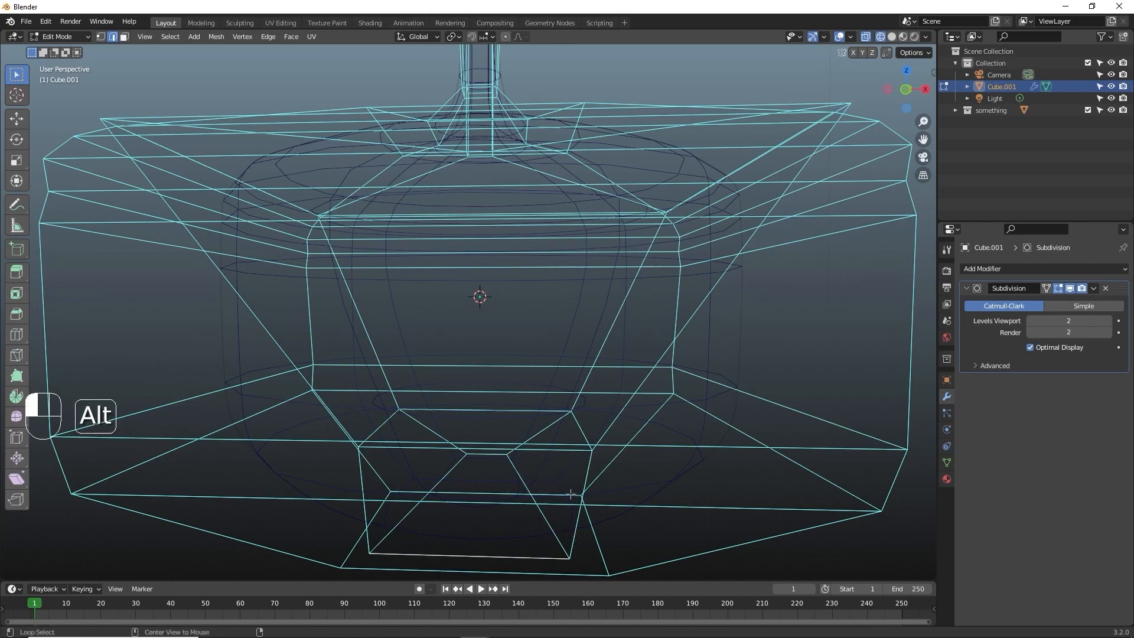
Select the edges around the bottom of the inner cage and scale them down together
left_click(568, 552, "shift")
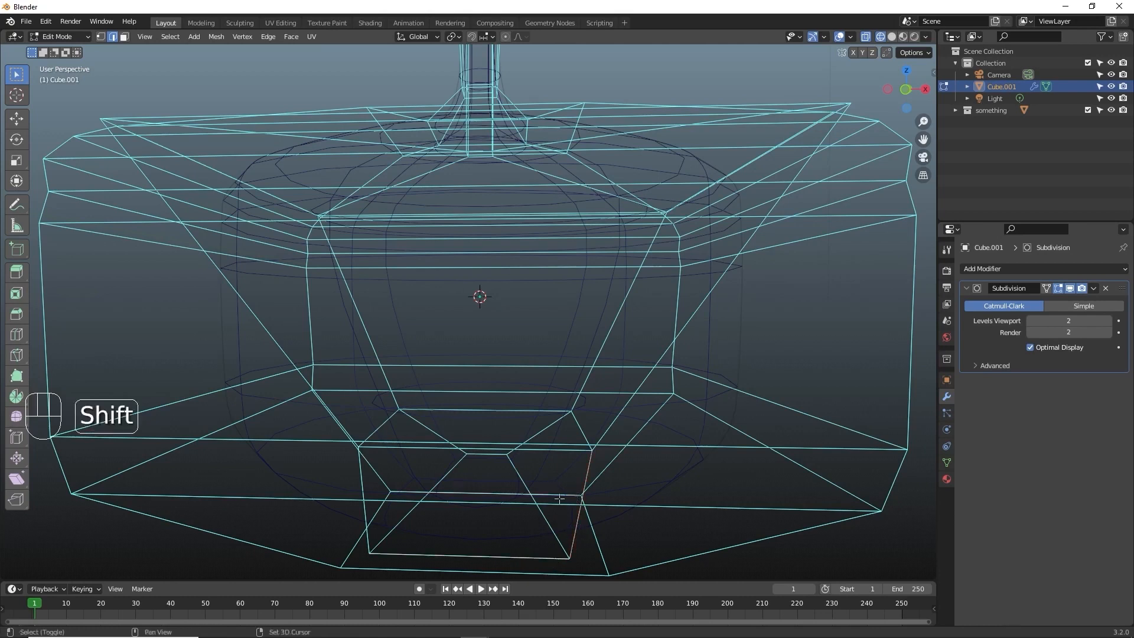
left_click(475, 504, "shift")
left_click(392, 532, "shift")
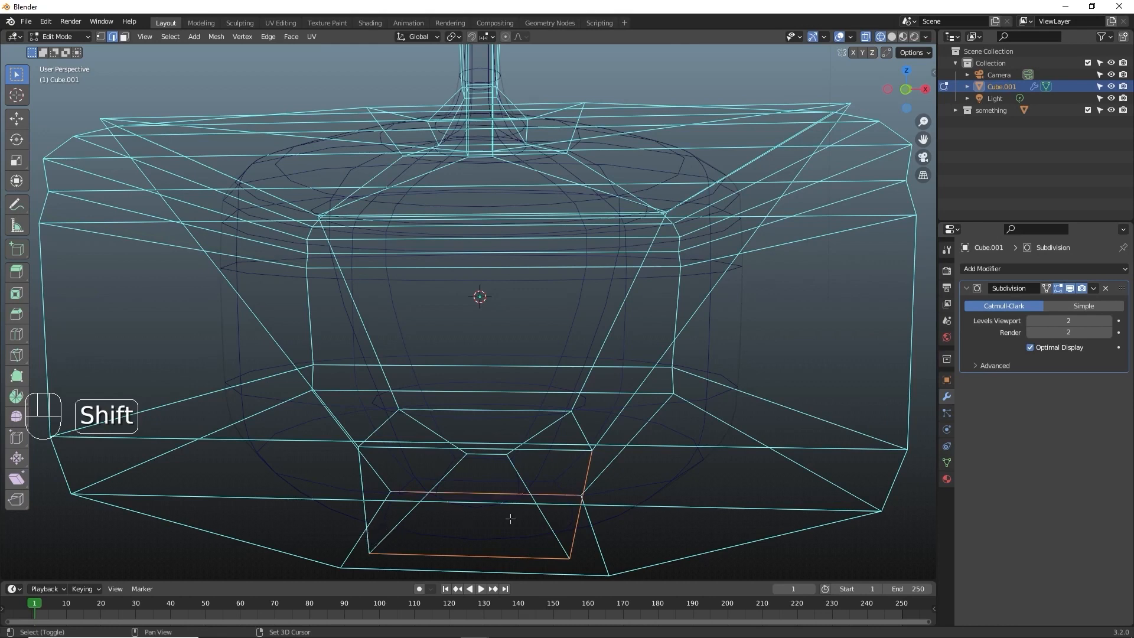
key("s")
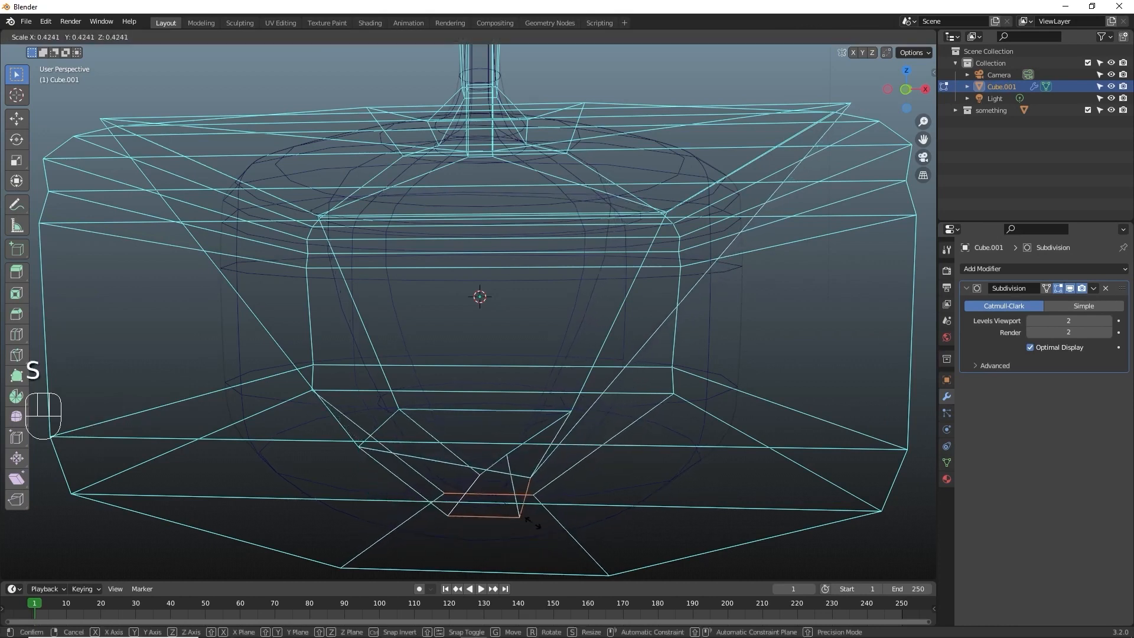
left_click(563, 538)
Check the wireframe in Object Mode, and move one lower inner corner vertex outward along the global X axis
key("Tab")
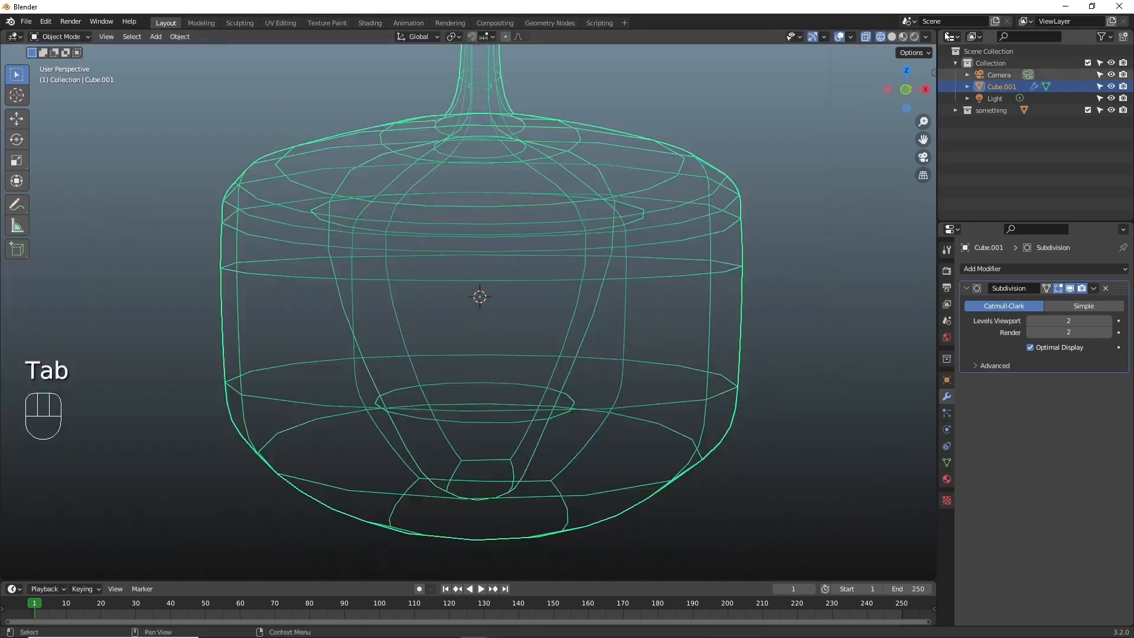
key("Tab")
left_click(610, 457)
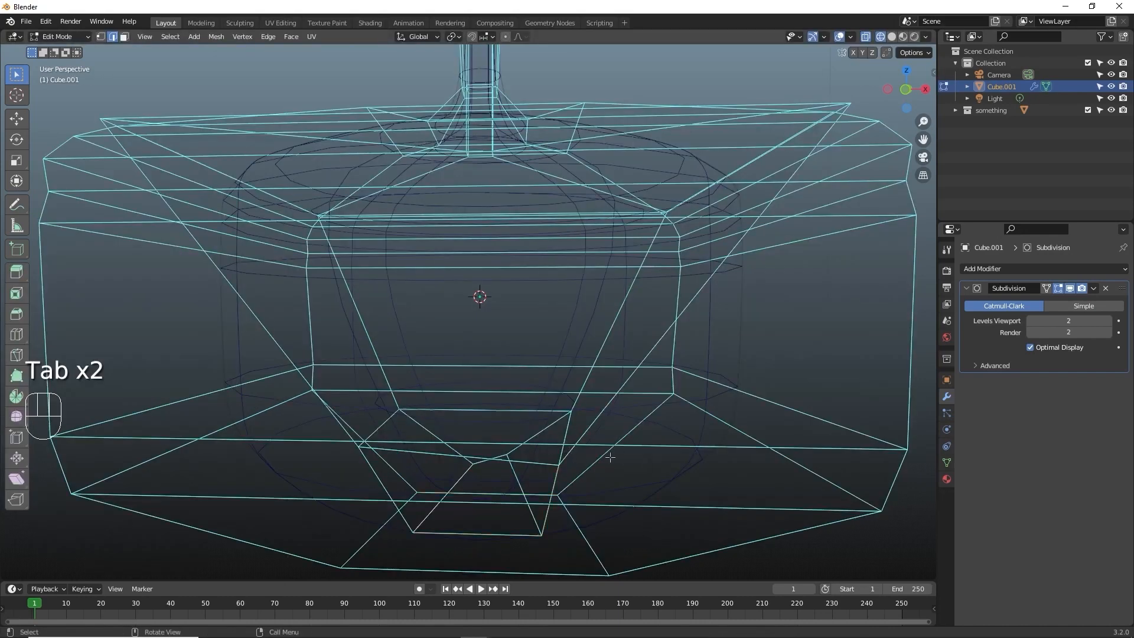
key("1")
left_click(558, 464)
key("g")
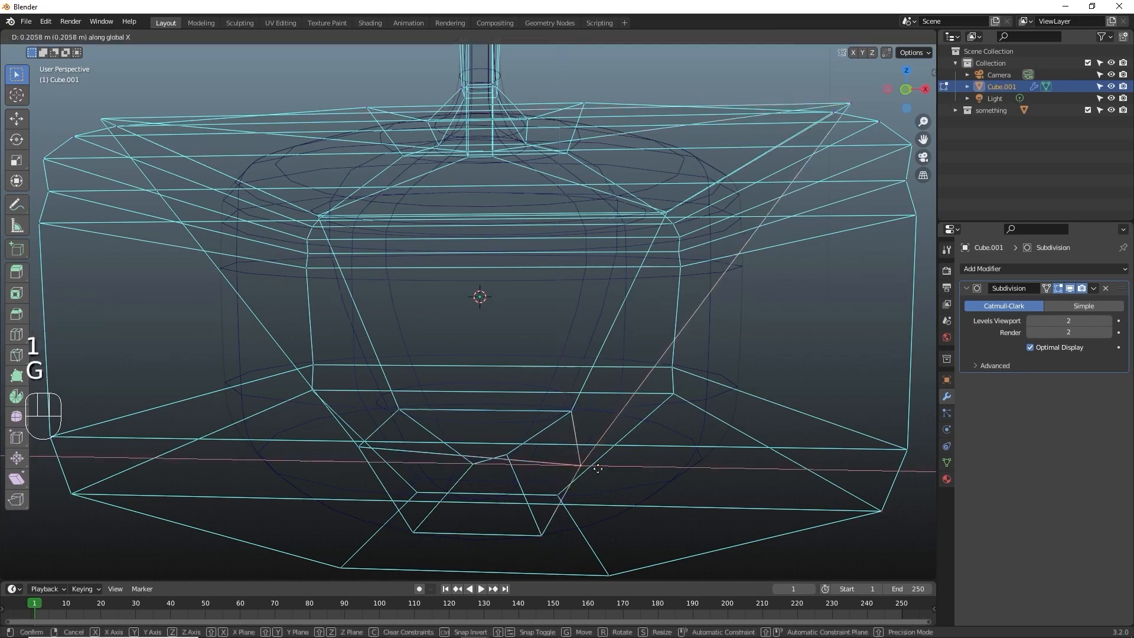
left_click(617, 469)
key("Tab")
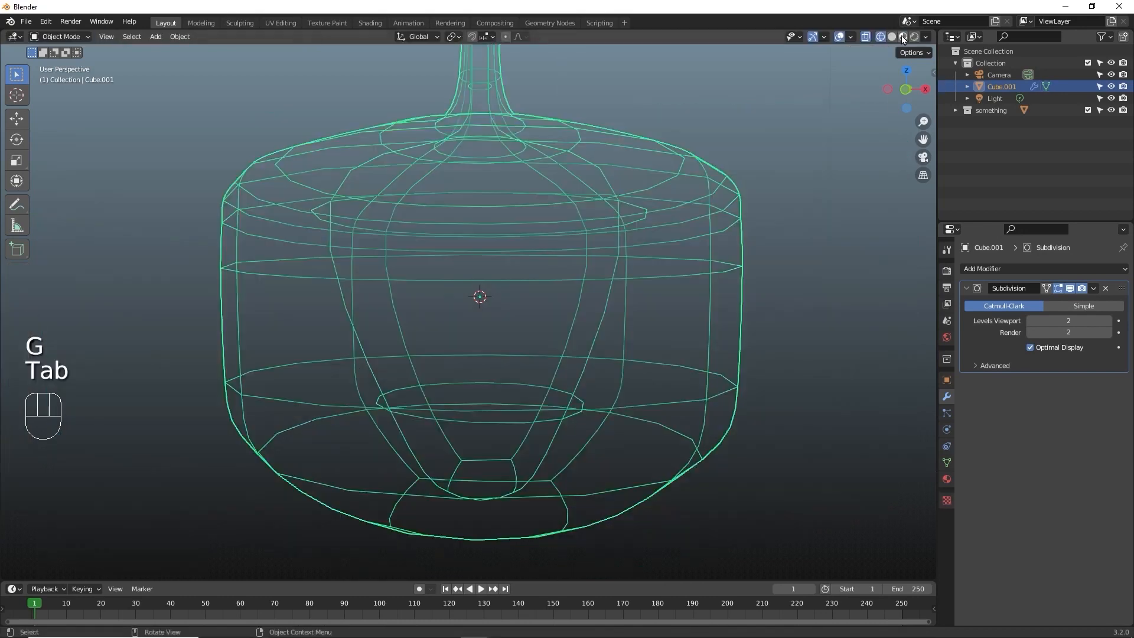
Switch the viewport to Material Preview shading and inspect the smoothed outer shape from several angles
left_click(915, 36)
mouse_move(708, 435)
middle_mouse_down()
mouse_move(686, 448)
mouse_move(513, 413)
mouse_move(545, 374)
mouse_move(648, 420)
middle_mouse_up()
scroll(576, 189, "down", 5)
middle_click_drag(576, 190, 533, 261, "shift")
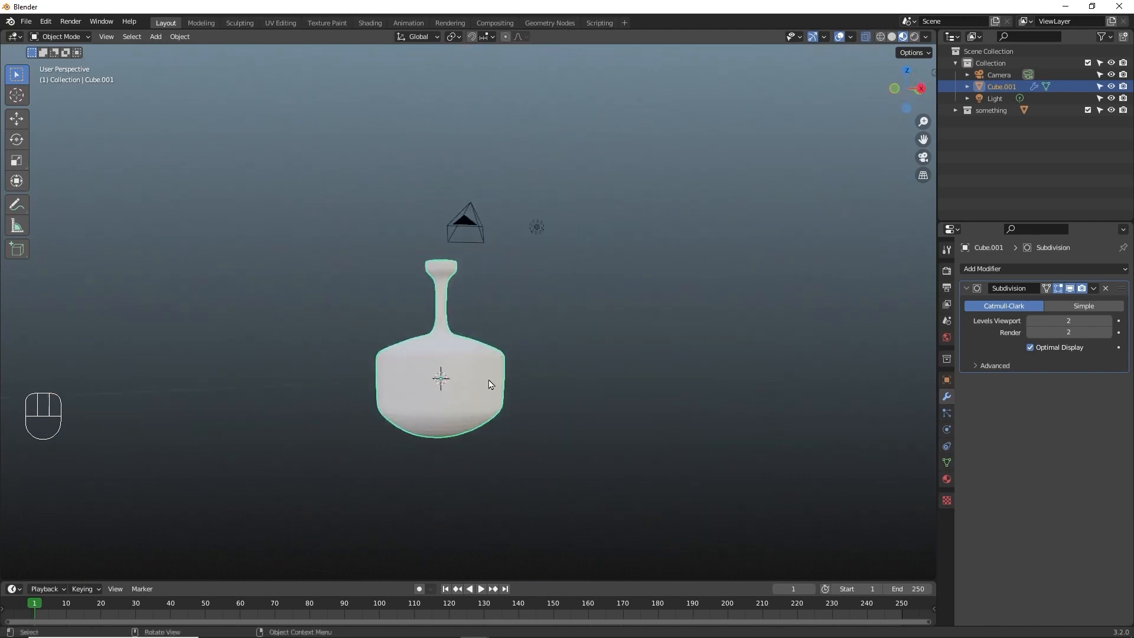
middle_click_drag(491, 385, 549, 402)
scroll(550, 402, "up", 3)
middle_click_drag(487, 431, 486, 331, "shift")
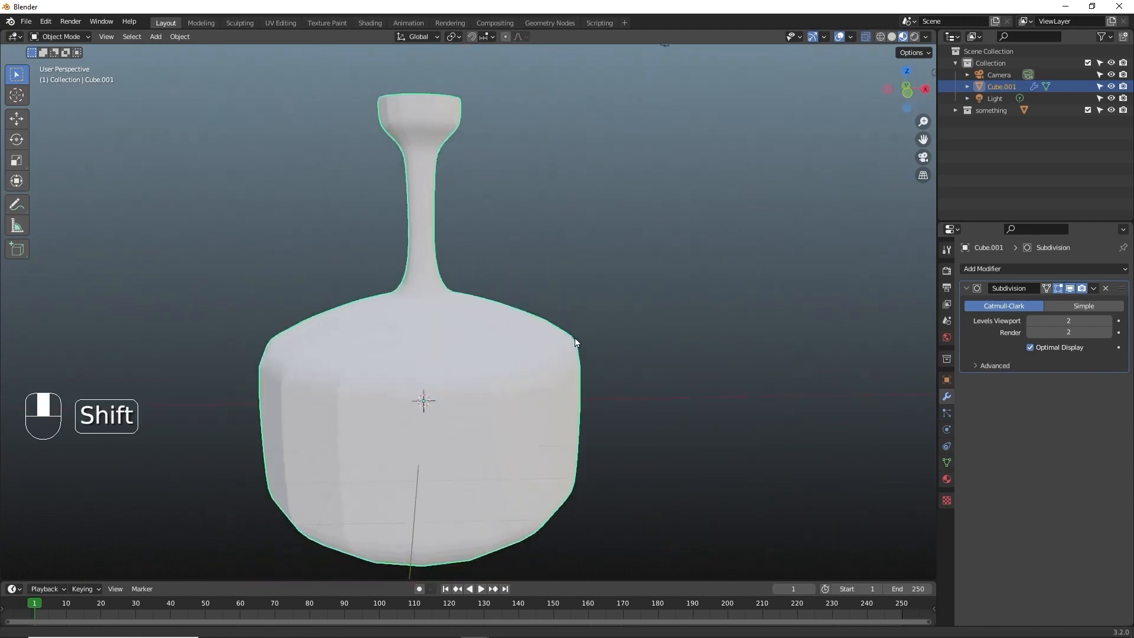
scroll(487, 330, "up", 2)
key("Tab")
mouse_move(755, 362)
middle_mouse_down()
mouse_move(747, 347)
mouse_move(736, 365)
middle_mouse_up()
scroll(736, 365, "down", 2)
key("Tab")
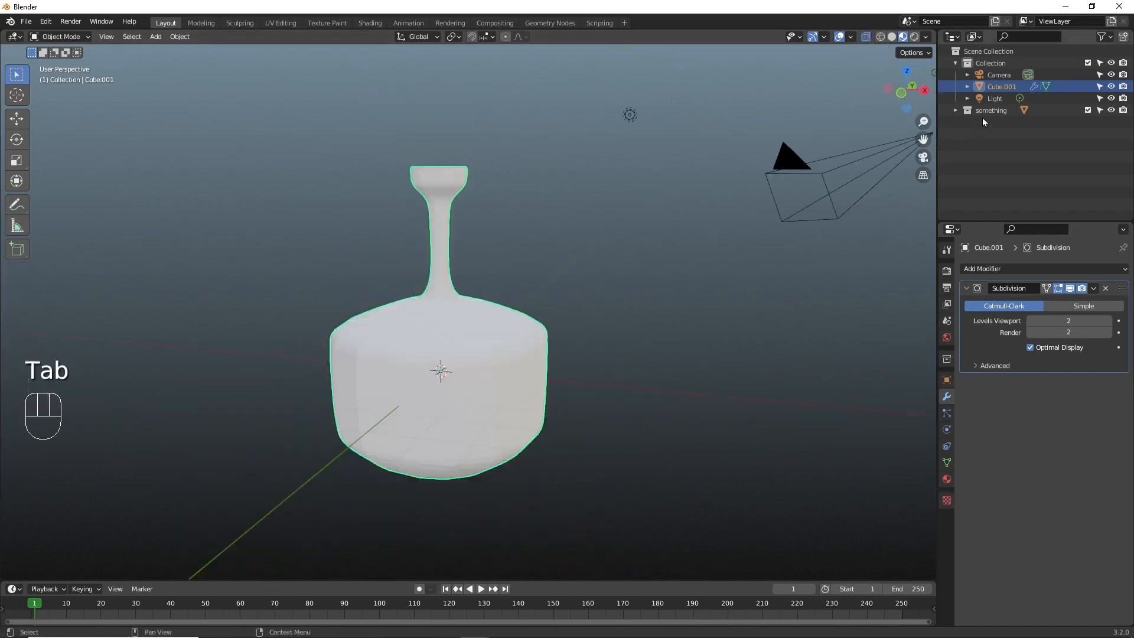
Rename the object Cube.001 to bottle, mark it as an asset and deselect it
double_click(993, 86)
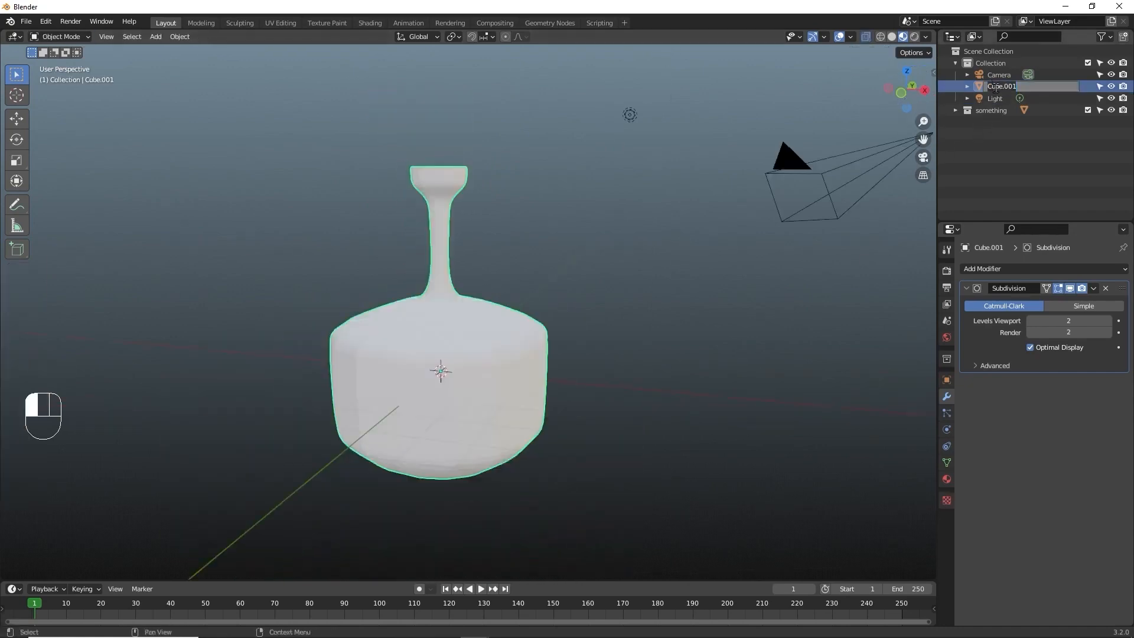
type("bottle")
key("Return")
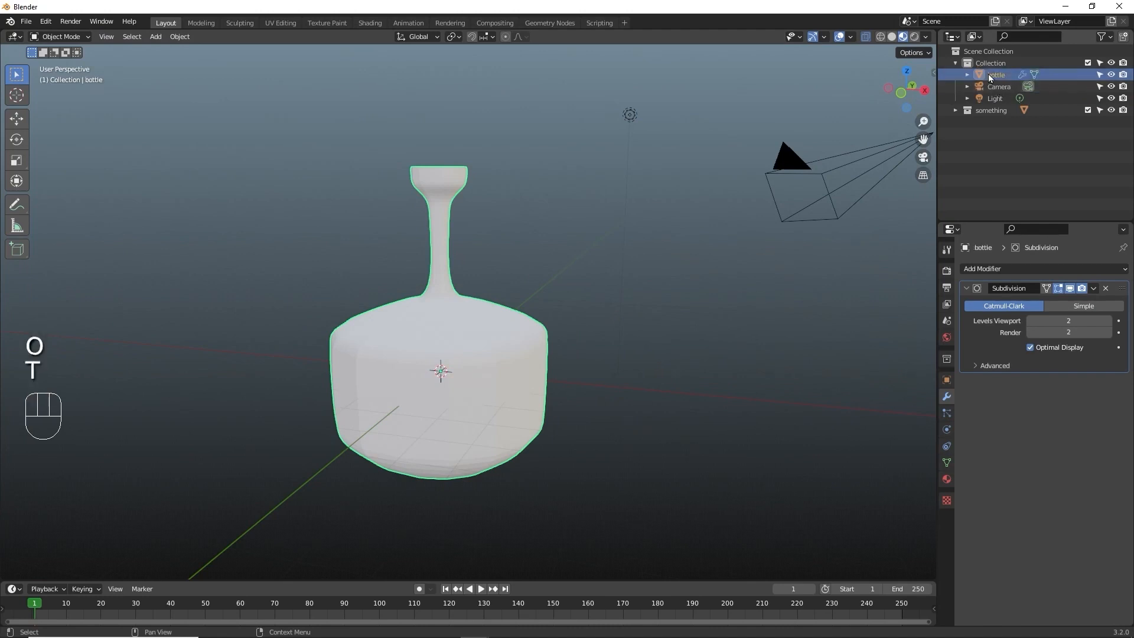
right_click(994, 73)
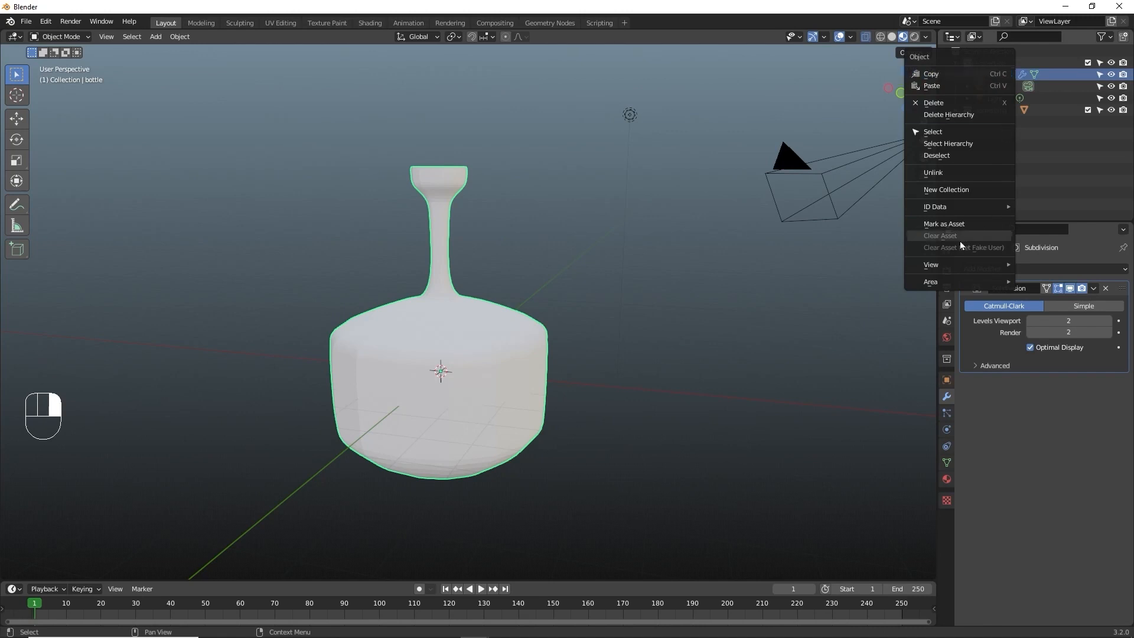
left_click(928, 224)
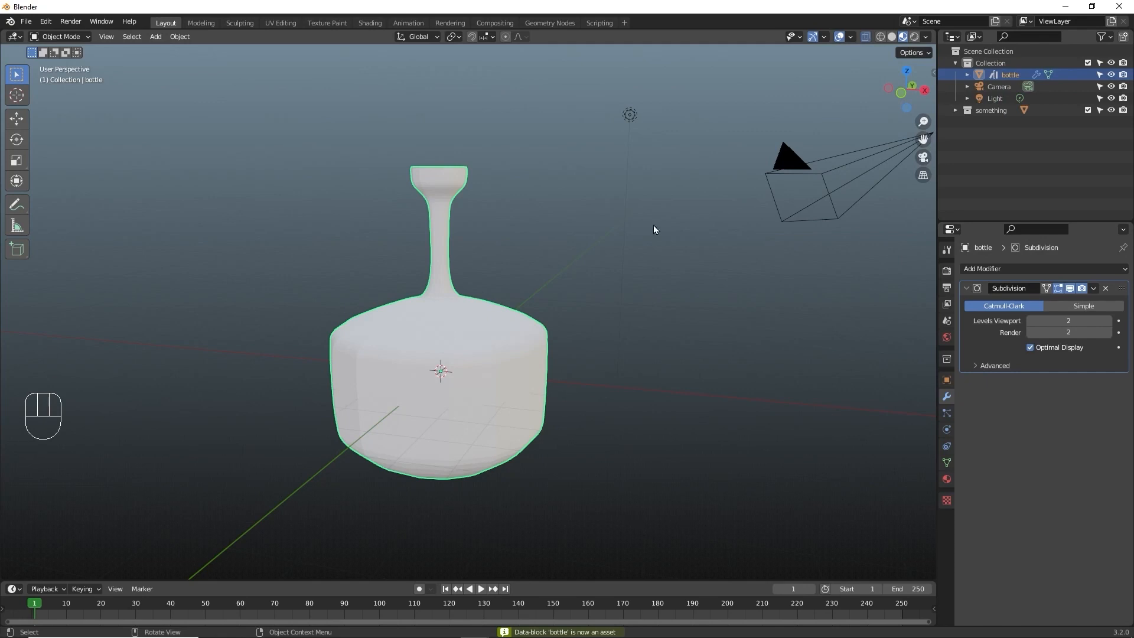
middle_click_drag(449, 500, 279, 501)
left_click(279, 500)
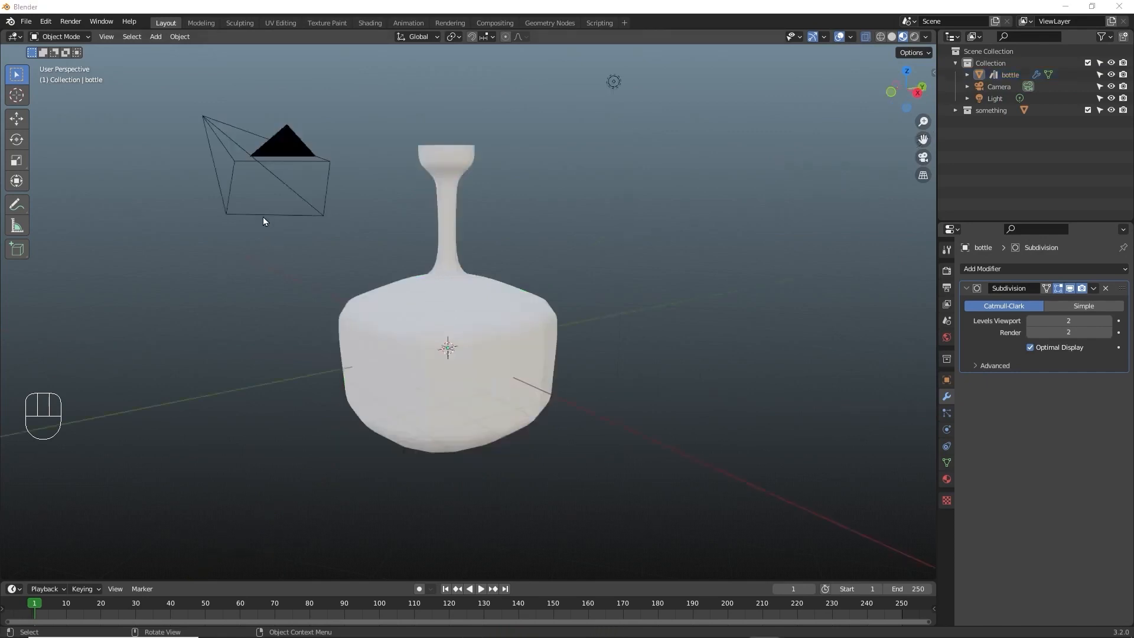
Open the preferences at the File Paths settings that hold the asset libraries
left_click(79, 22)
mouse_move(46, 21)
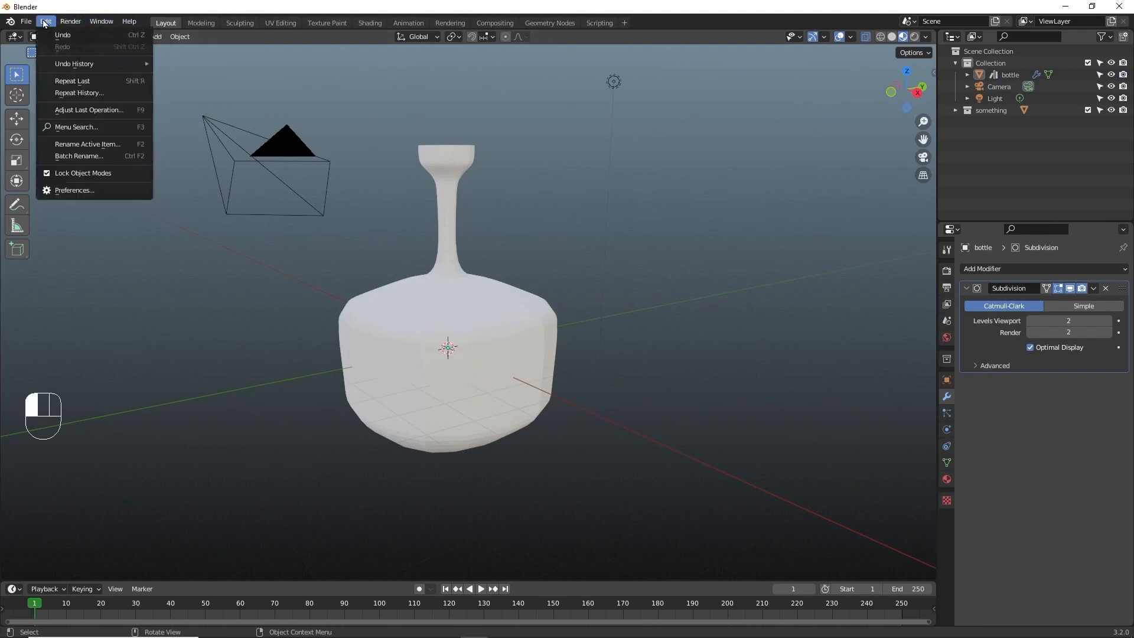
left_click(72, 189)
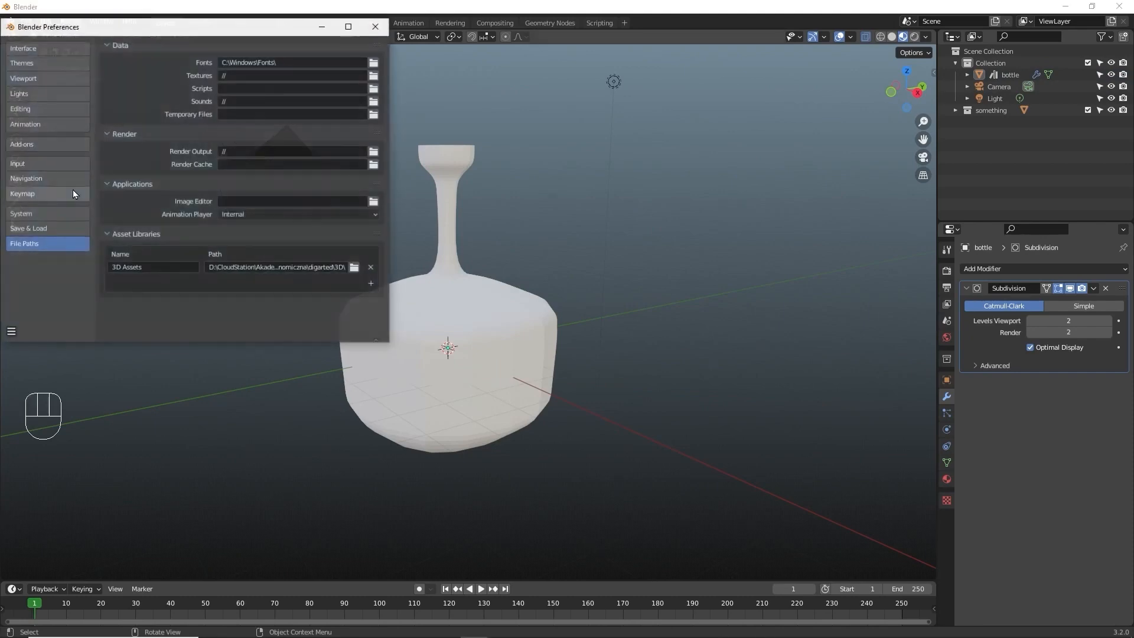
left_click(39, 47)
left_click(13, 248)
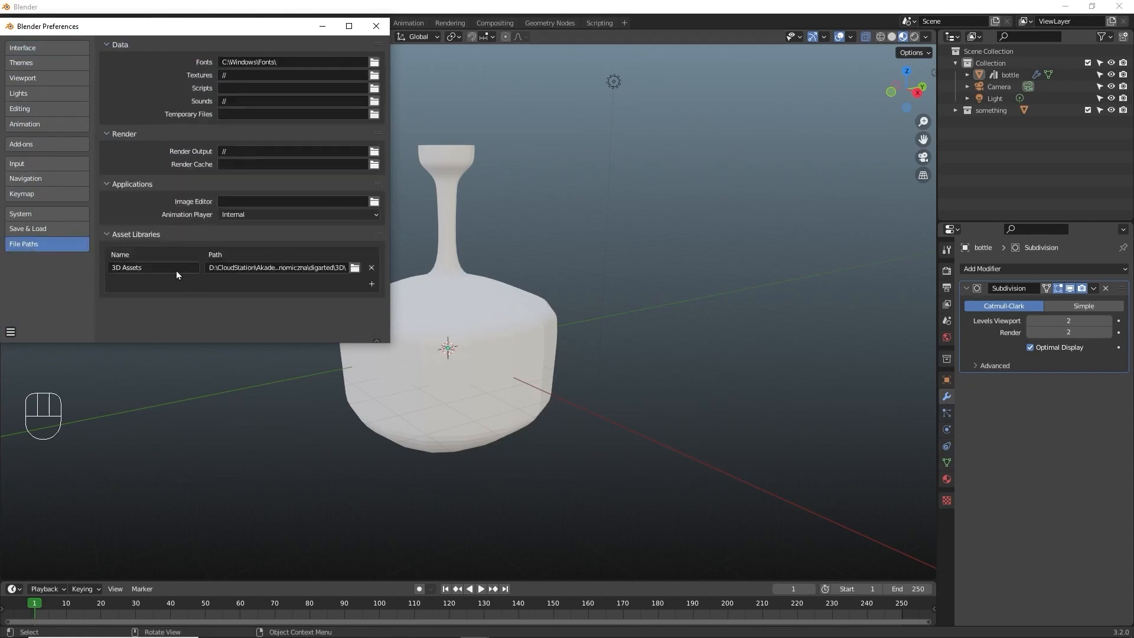
Set the path of the 3D Assets library to the 3D folder inside digarted
left_click(151, 264)
left_click(355, 268)
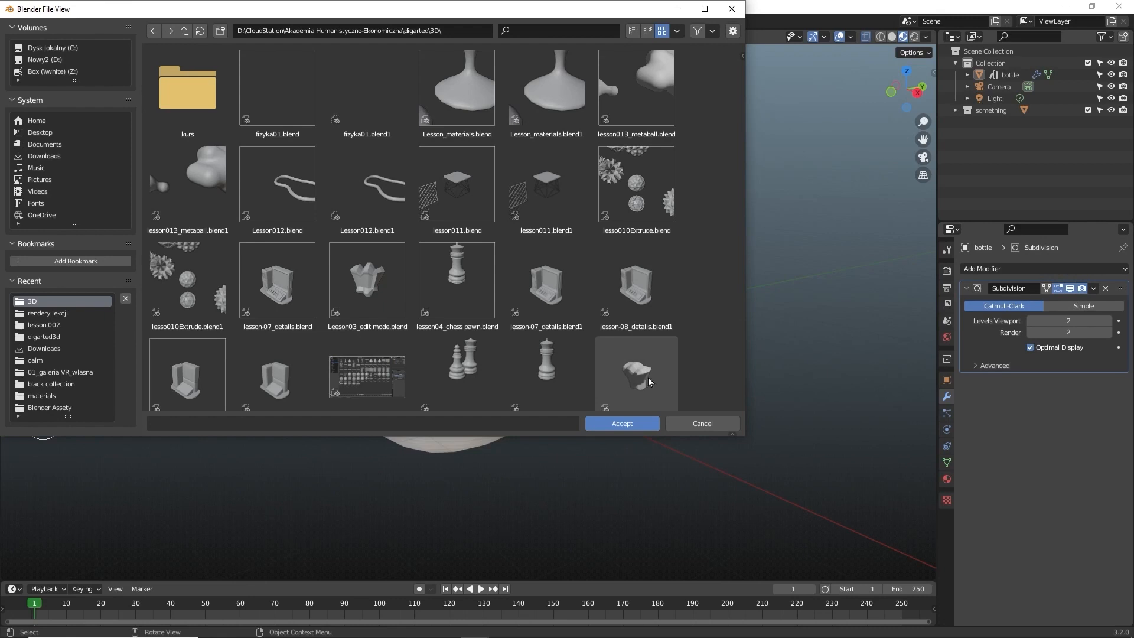
left_click(185, 31)
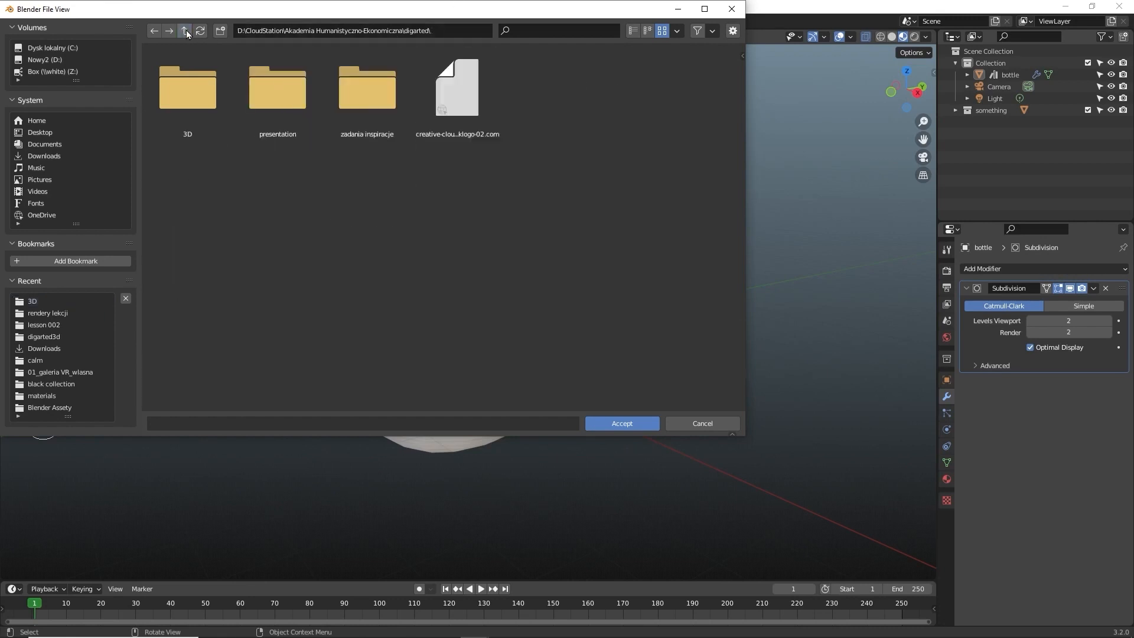
left_click(187, 102)
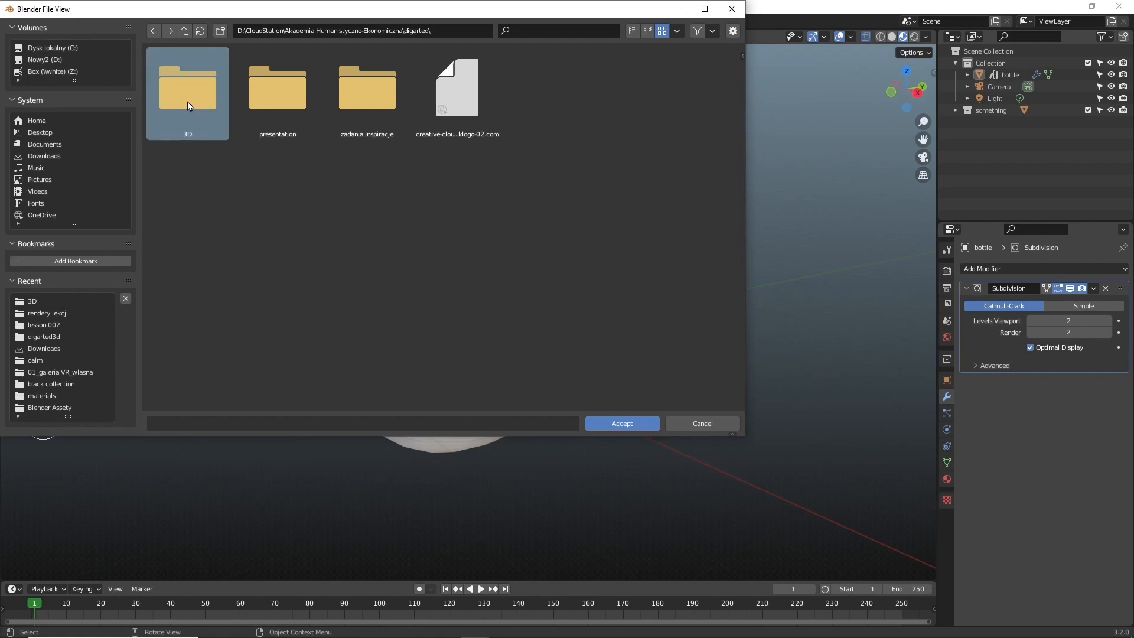
left_click(622, 424)
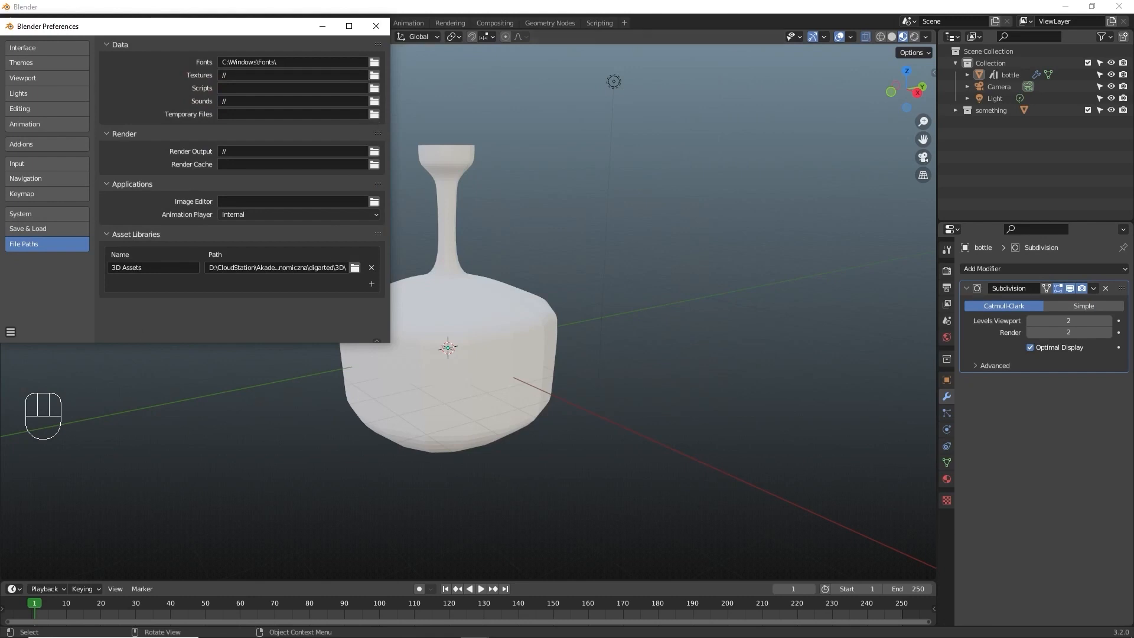
Save the current preferences as default and close the preferences window
left_click(11, 332)
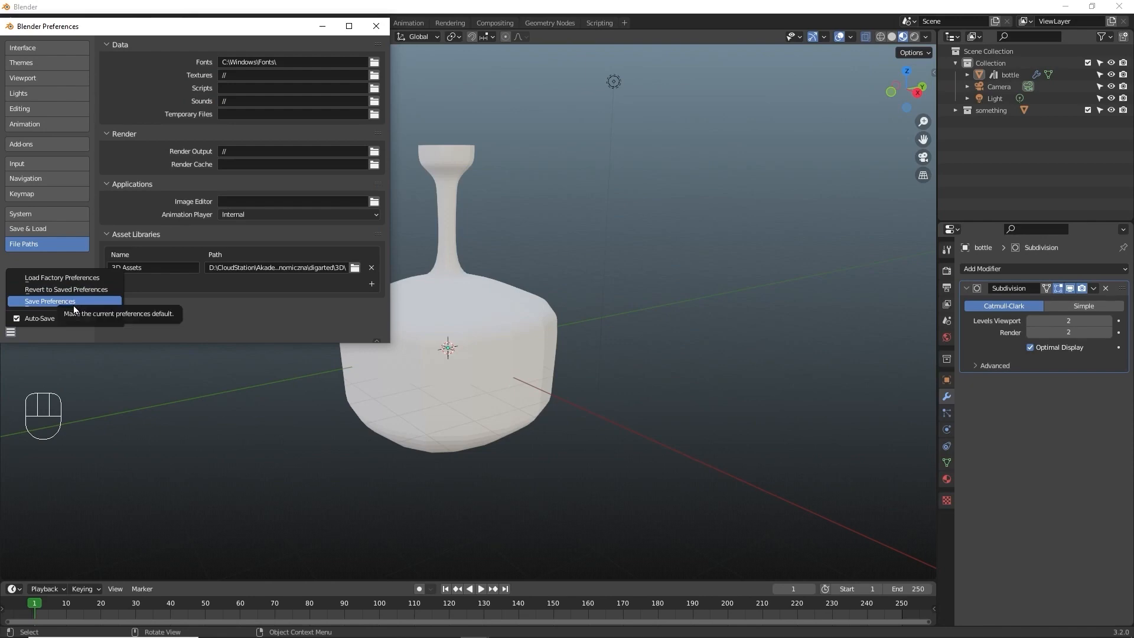
left_click(74, 306)
left_click(11, 333)
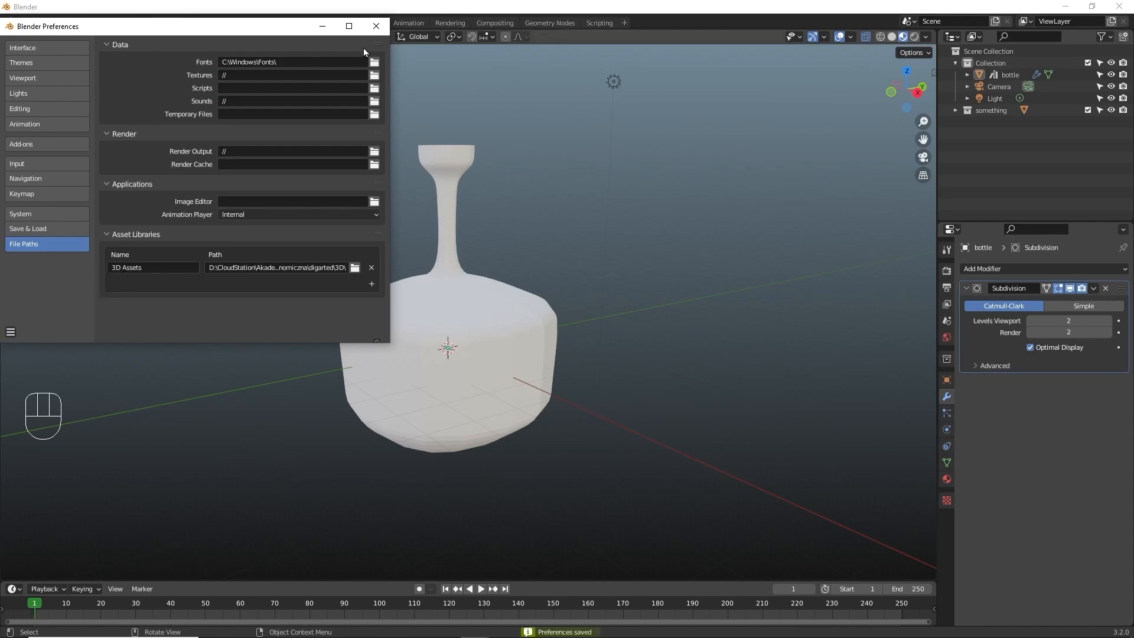
left_click(377, 26)
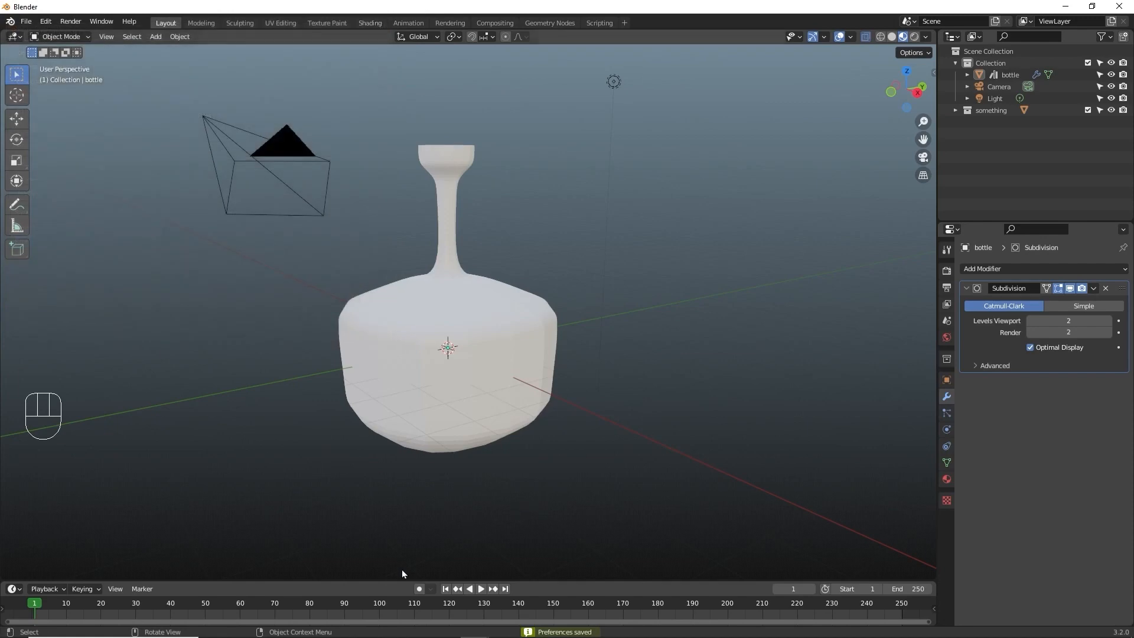
Enlarge the timeline area and change it to the Asset Browser editor
left_click_drag(402, 581, 435, 442)
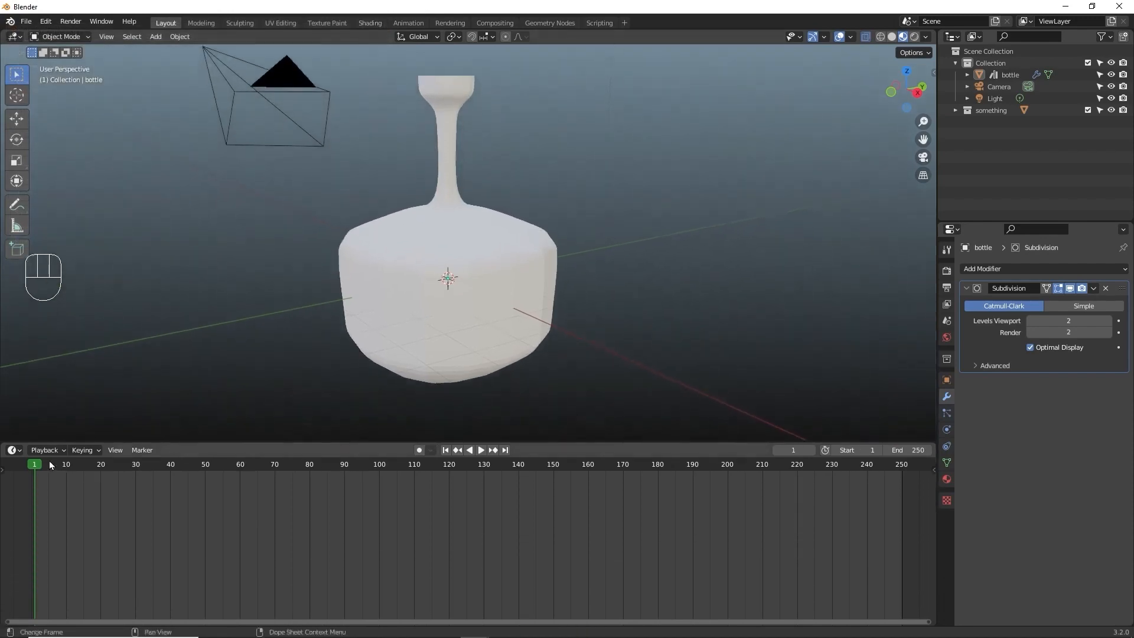
left_click(10, 452)
left_click(376, 523)
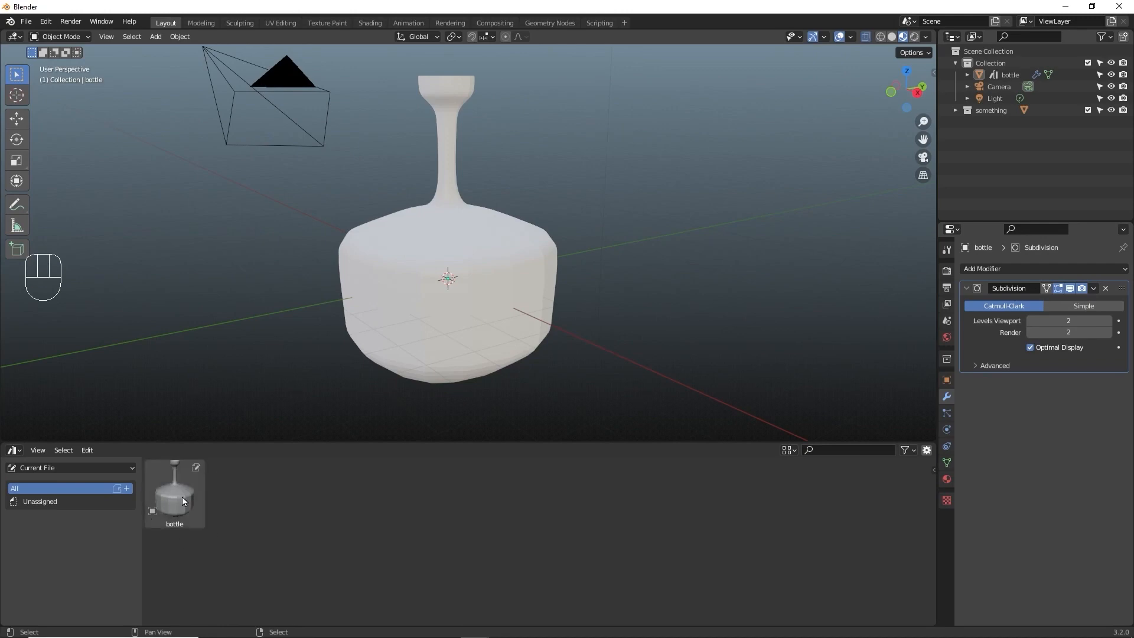
Switch the Asset Browser from the current file to the 3D Assets library and browse through its assets
left_click(45, 470)
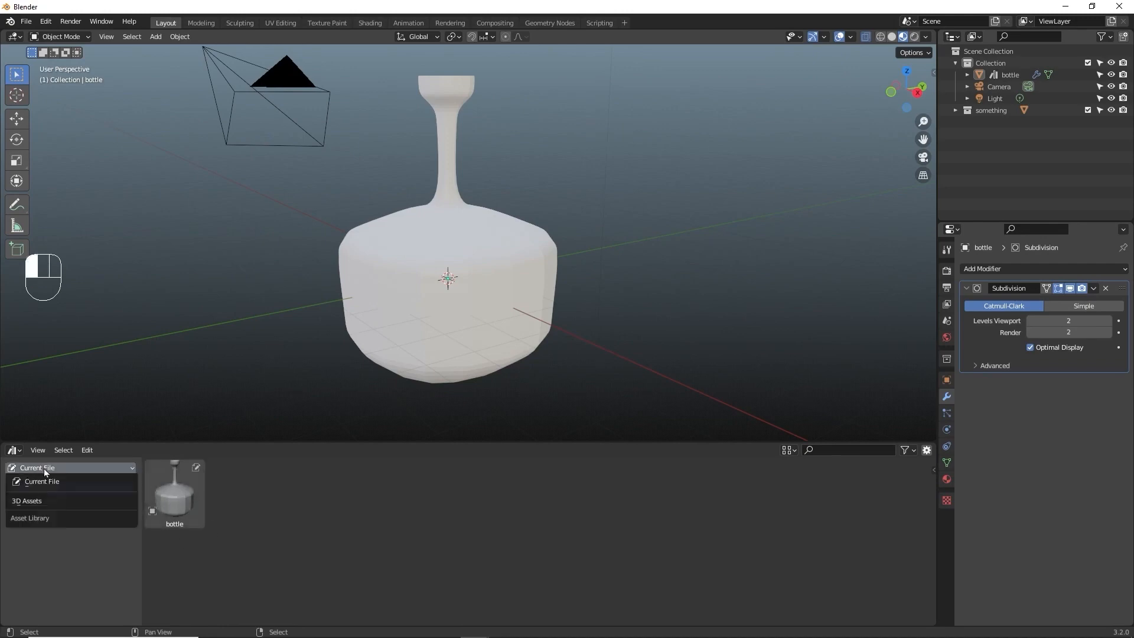
left_click(34, 500)
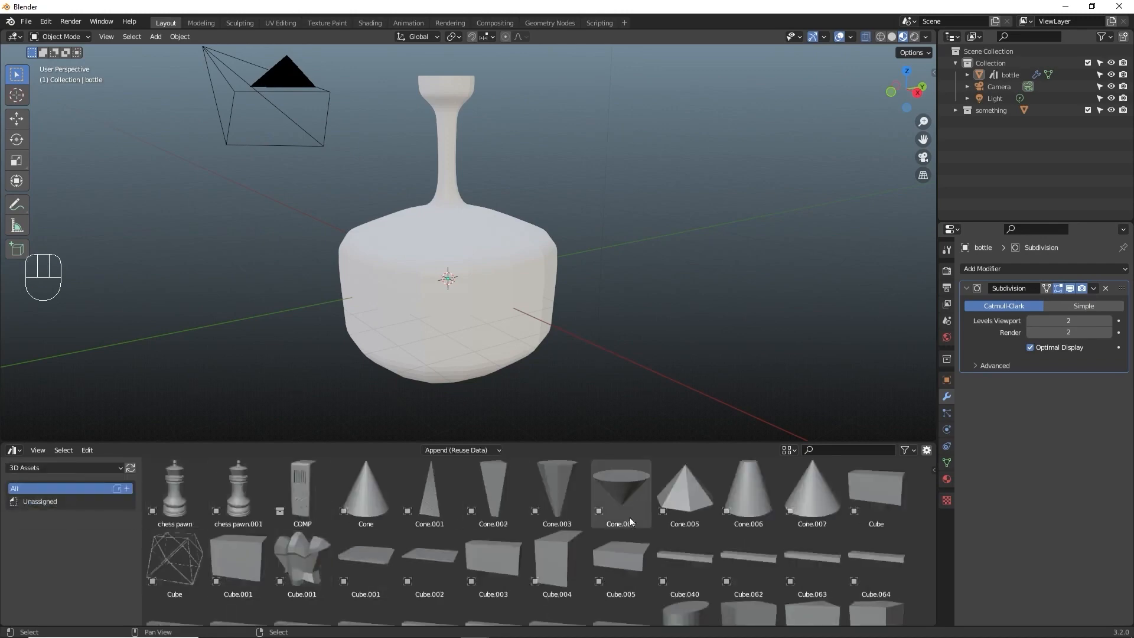
scroll(630, 517, "down", 10)
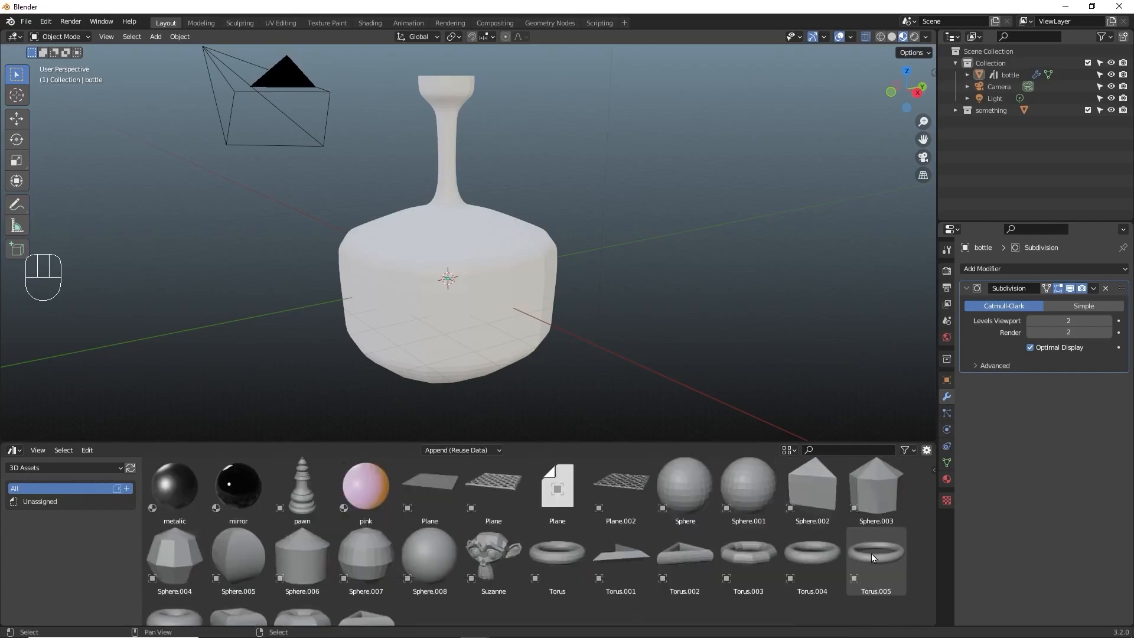